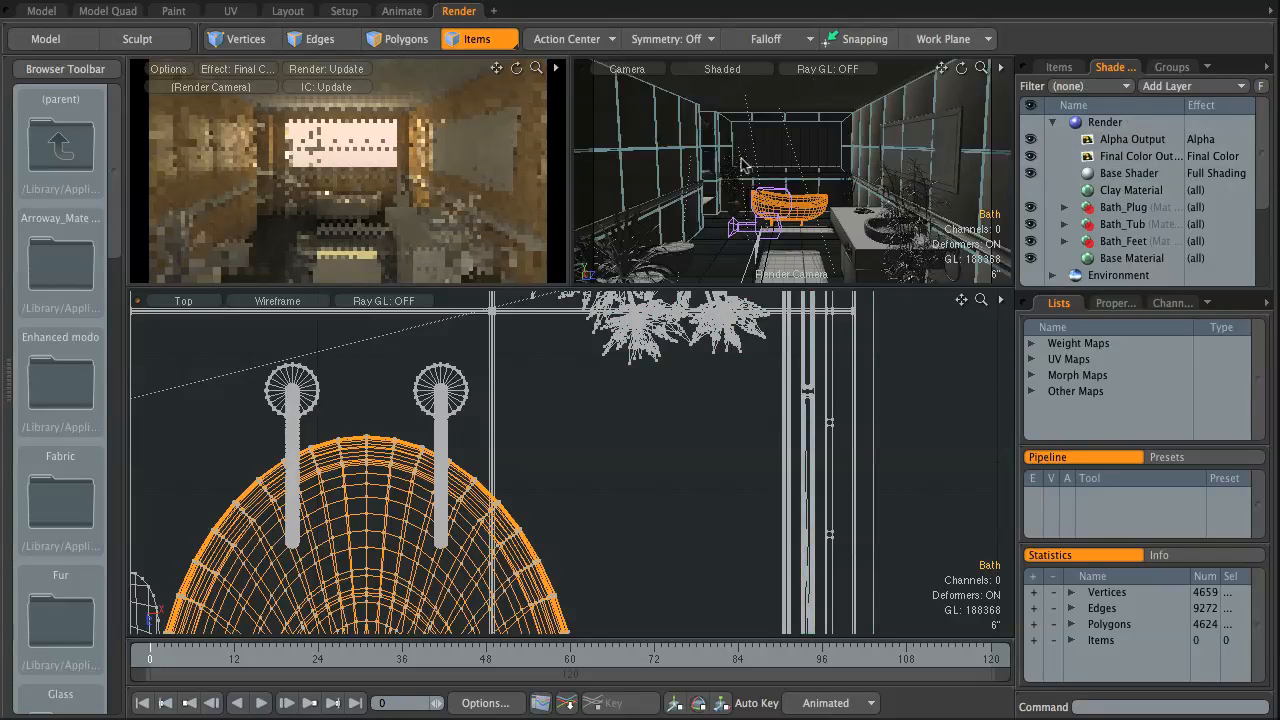
# - Switch the camera viewport to the CloseUps camera and frame the sink bench
pyautogui.click(642, 70)
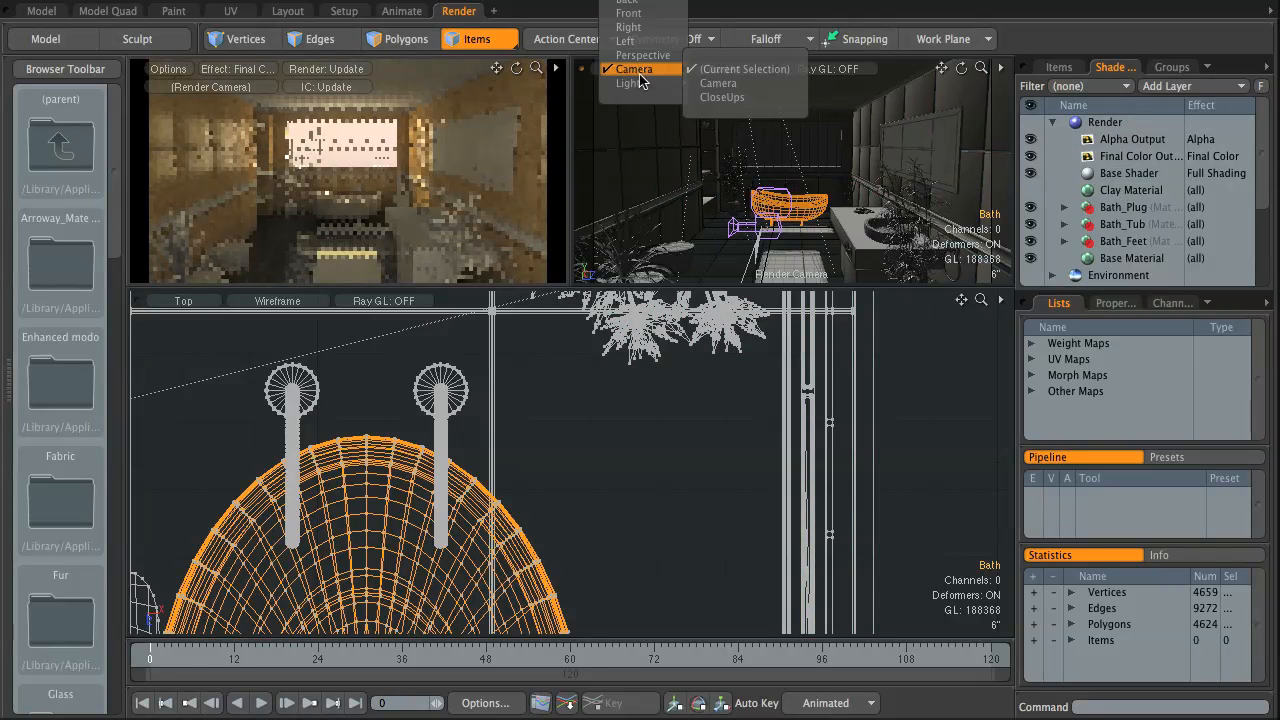
pyautogui.click(738, 97)
pyautogui.keyDown('alt'); pyautogui.moveTo(737, 173); pyautogui.dragTo(824, 203); pyautogui.keyUp('alt')
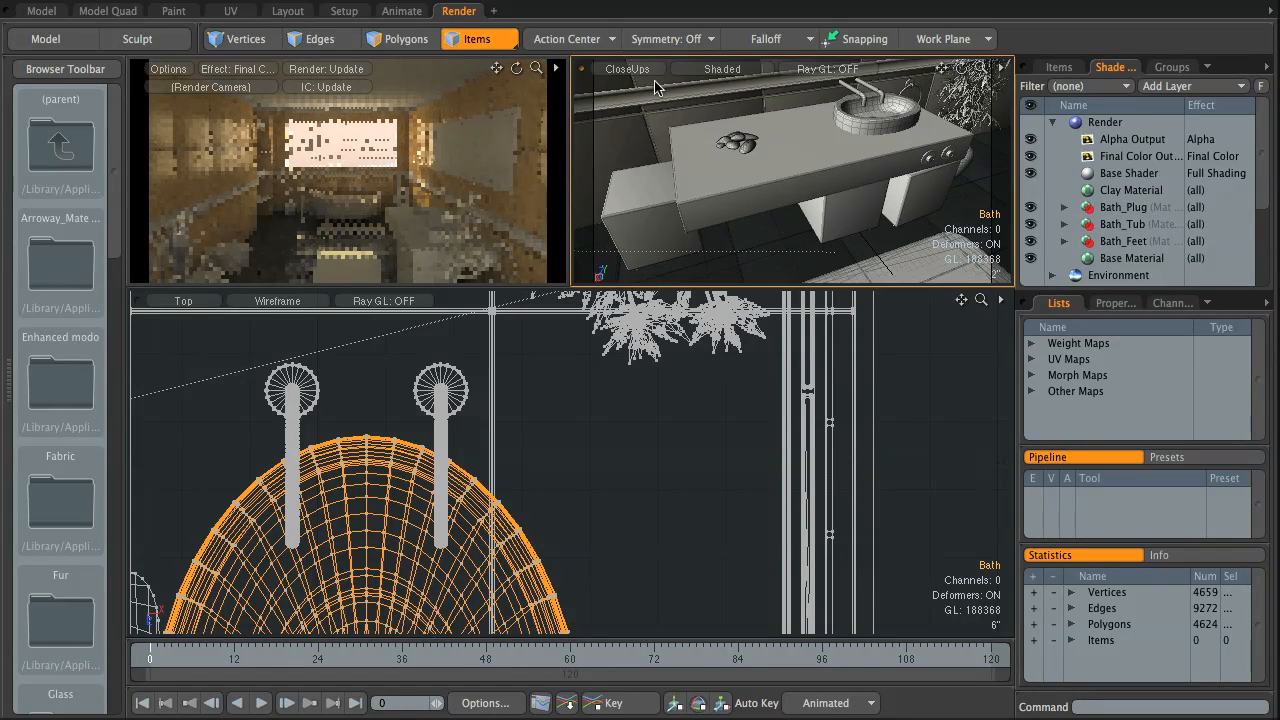
# - Select the sink bench mesh and show the properties of the material inside its Sink Bench group
pyautogui.click(749, 185)
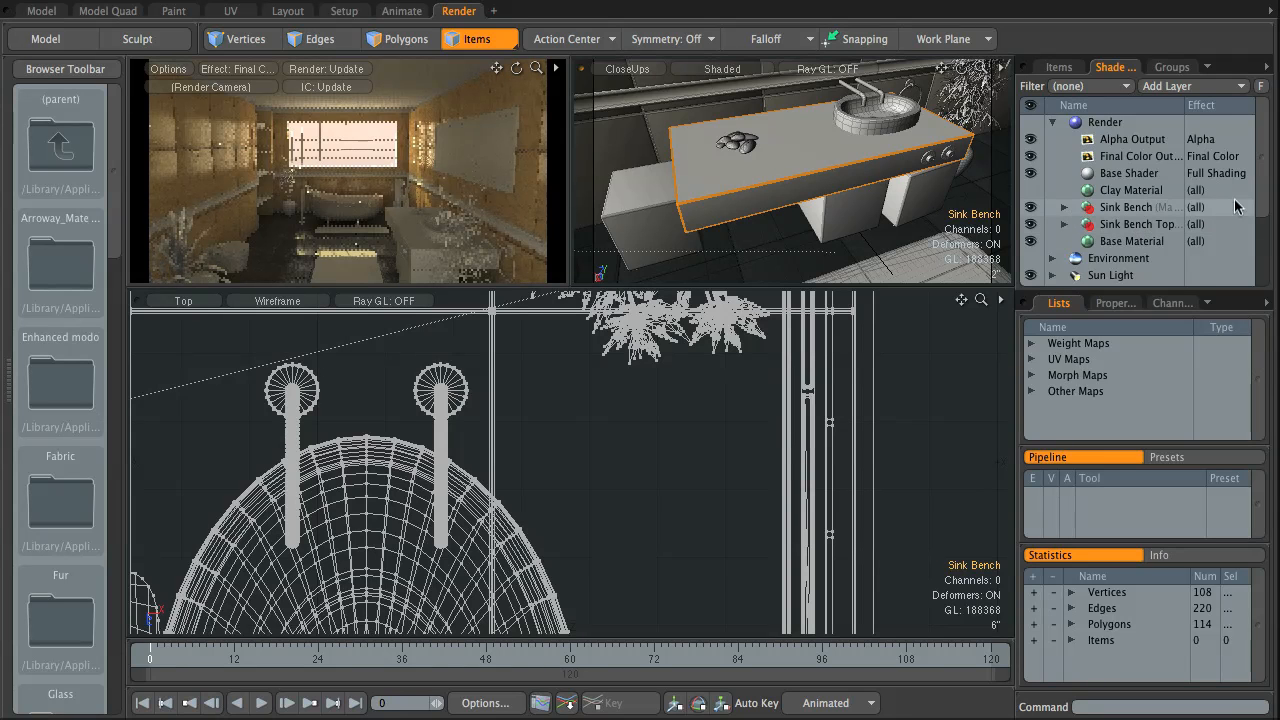
pyautogui.scroll(-3, 1265, 189)
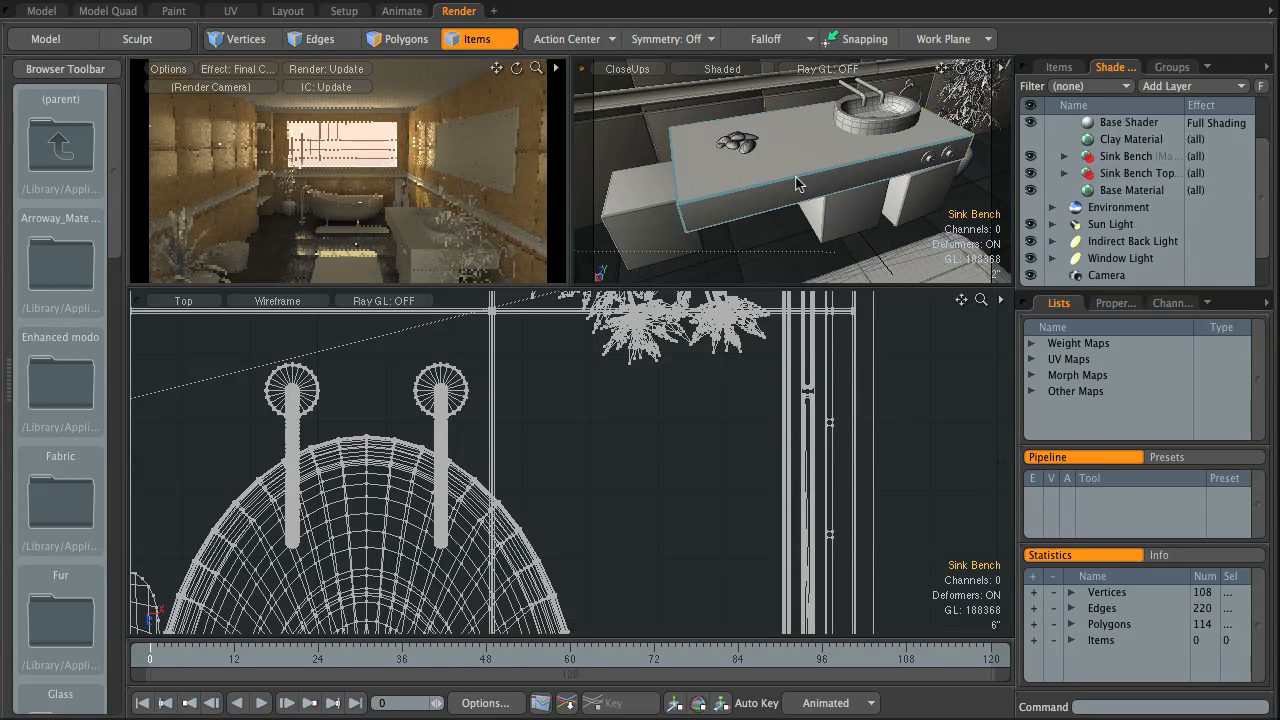
pyautogui.click(858, 187)
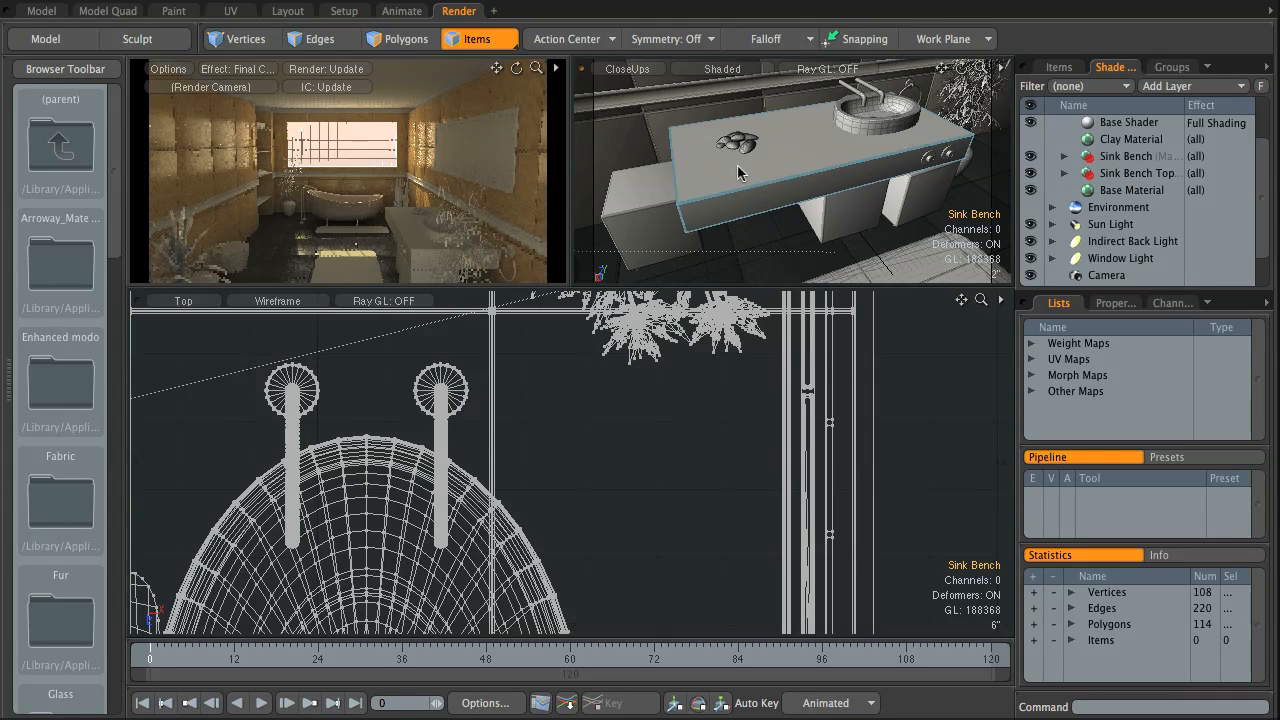
pyautogui.click(828, 142)
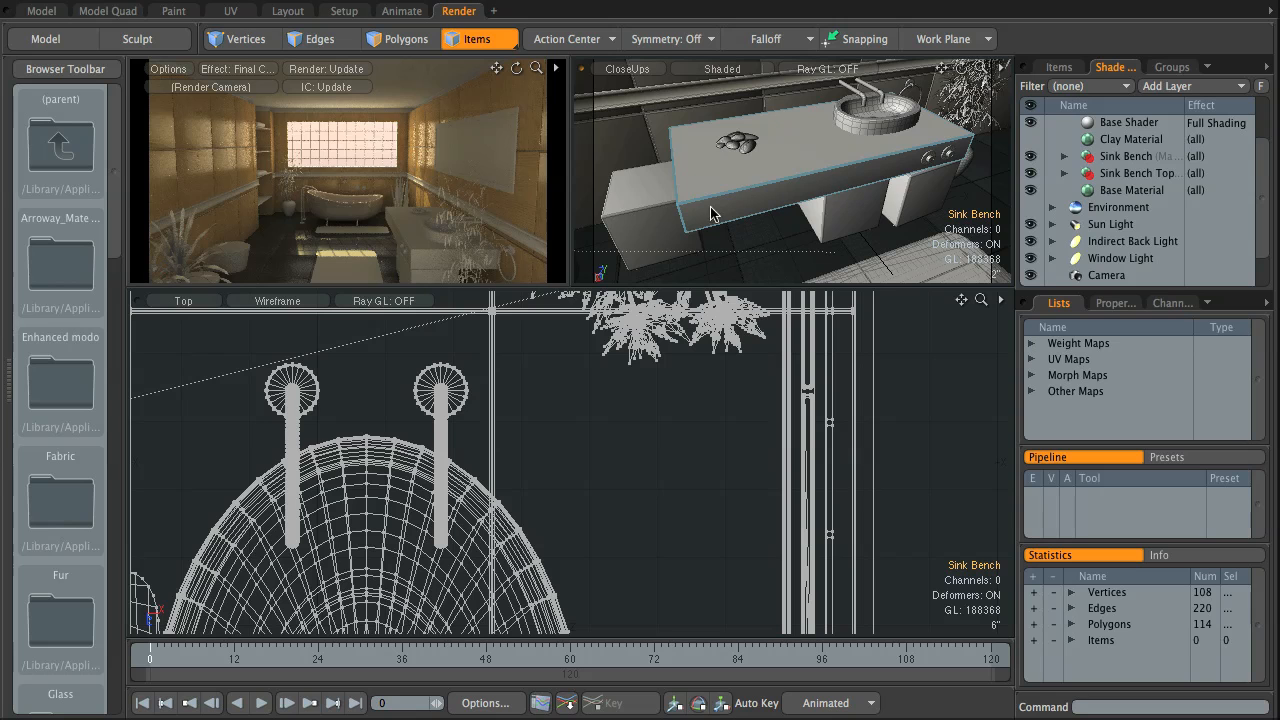
pyautogui.click(1064, 157)
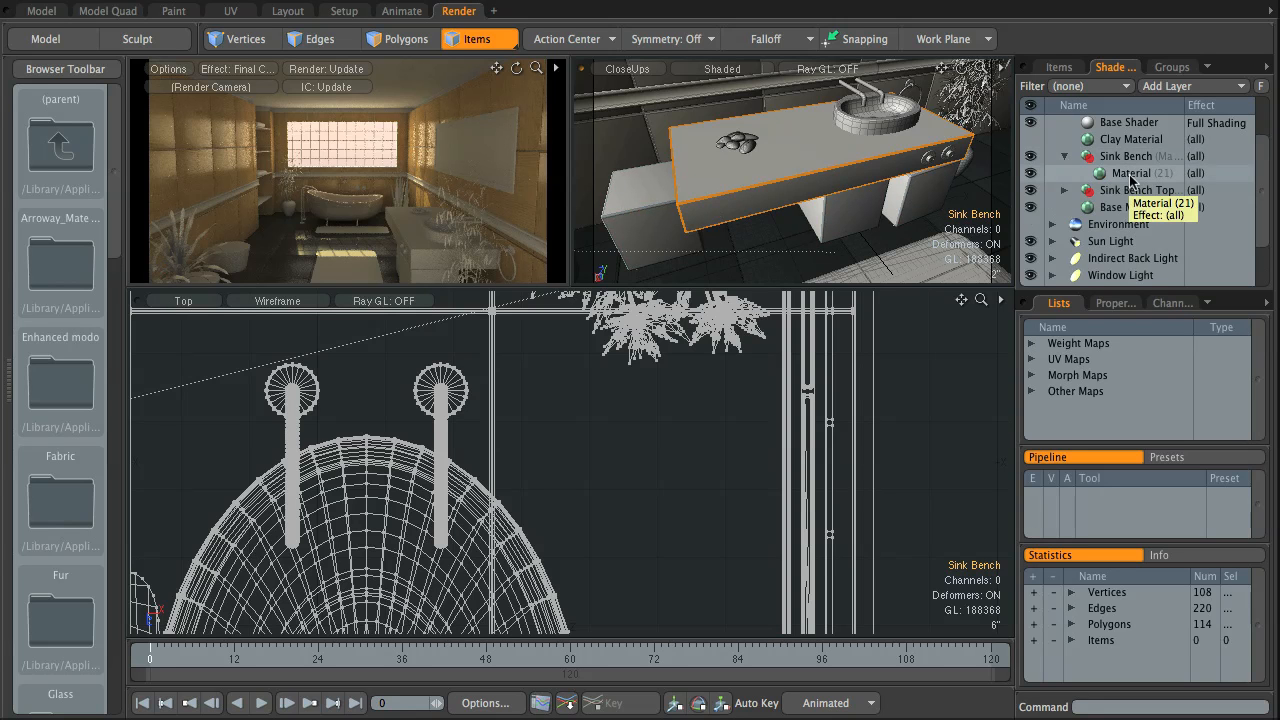
pyautogui.click(1131, 175)
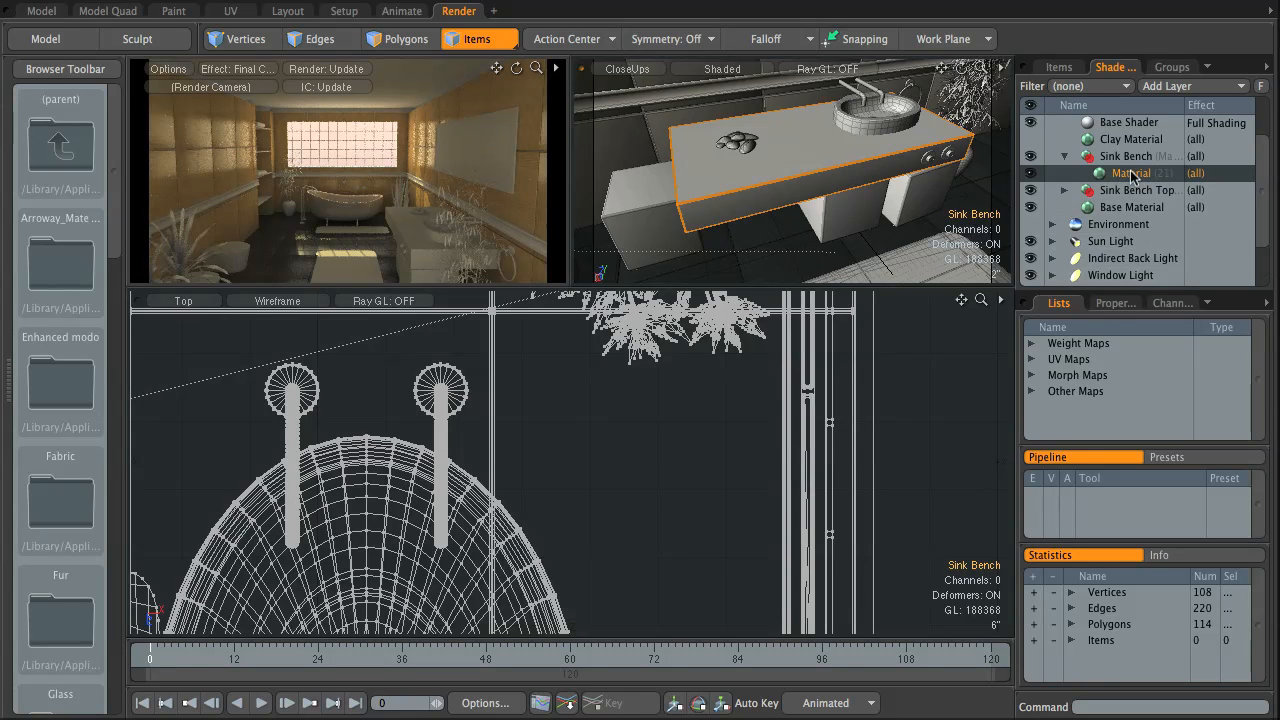
pyautogui.click(1115, 303)
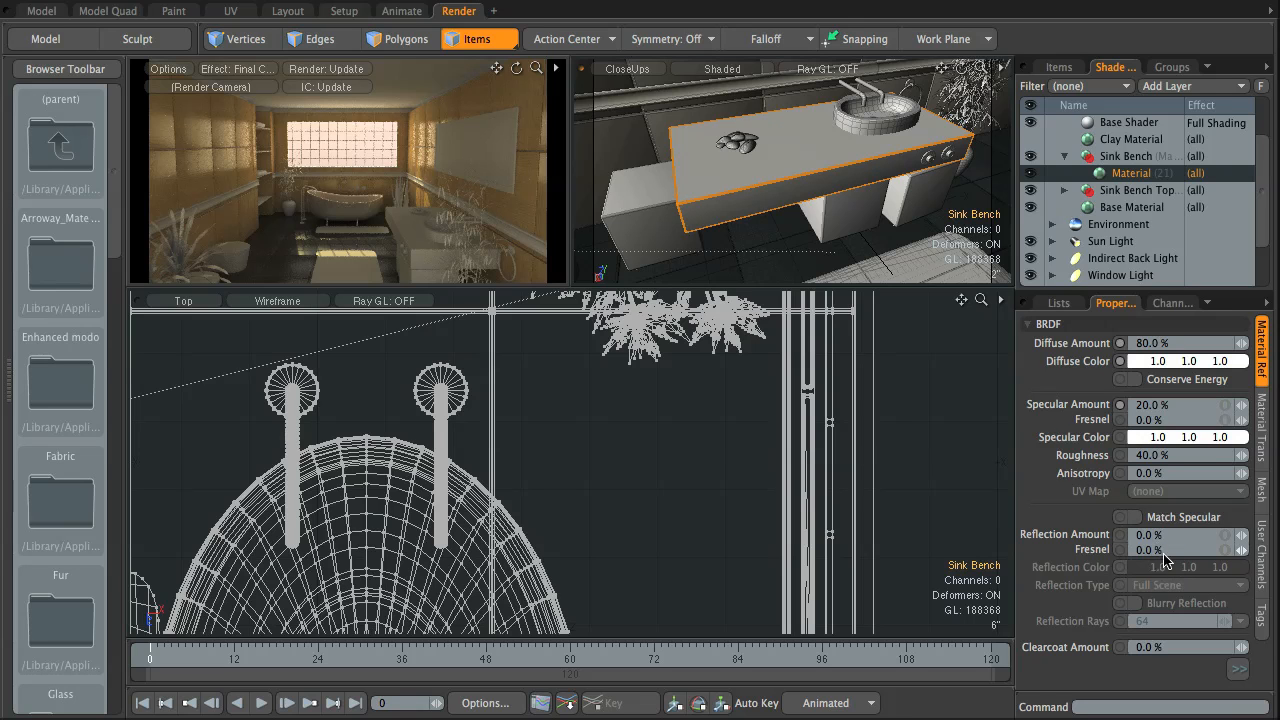
# - Set the sink bench material's Diffuse Color to 0.97, 0.97, 0.97 and enable Conserve Energy
pyautogui.click(1240, 674)
pyautogui.click(1183, 364)
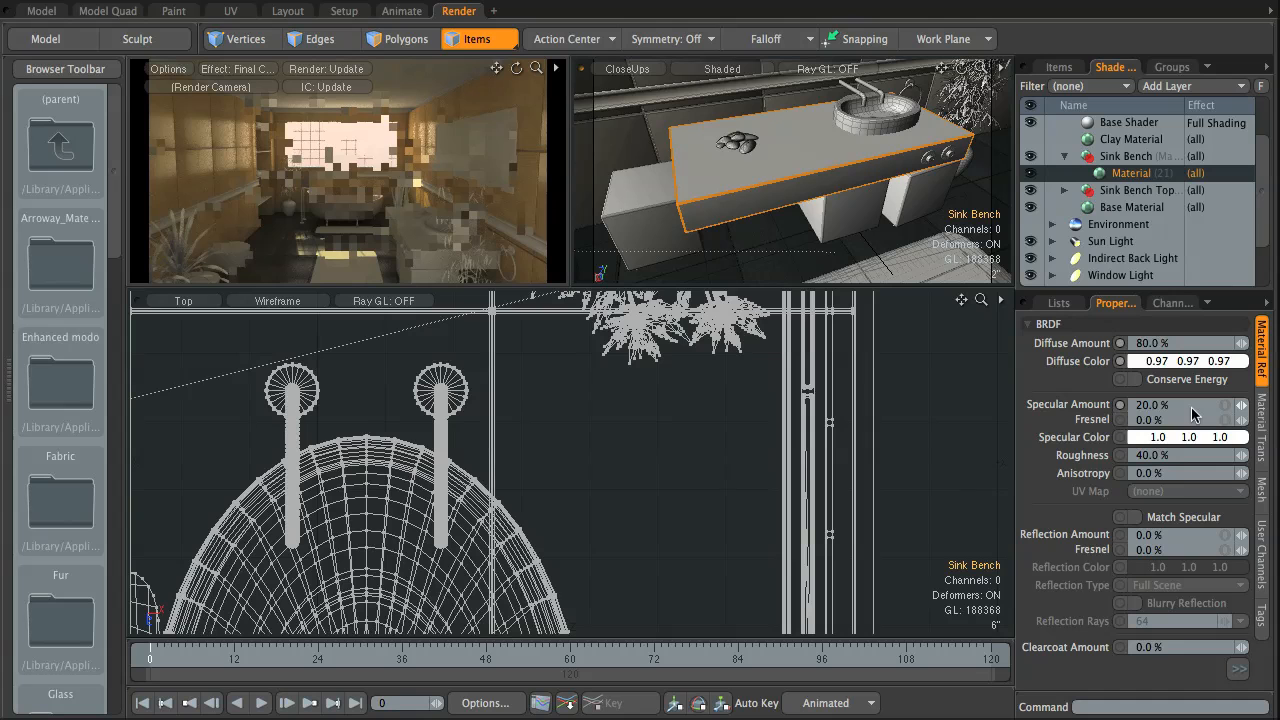
pyautogui.click(1134, 380)
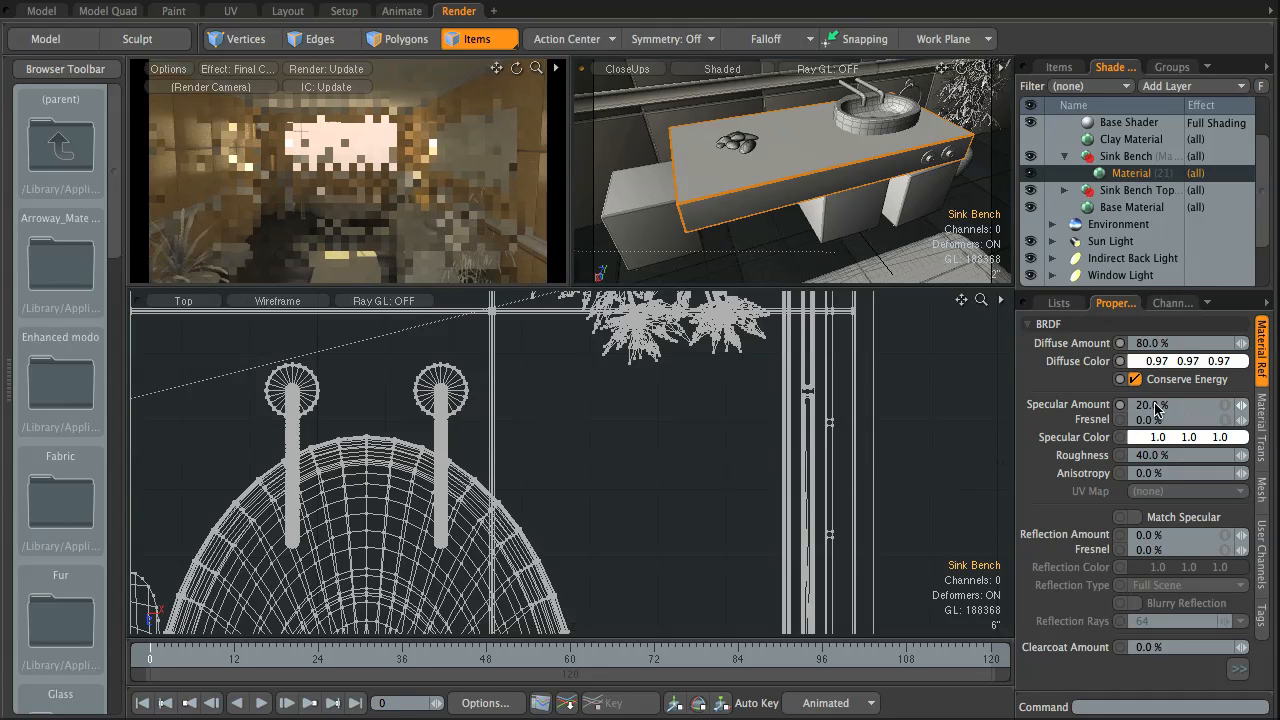
# - Set the sink bench material's Specular Amount to 5%, its specular Fresnel to 50% and its Roughness to 30%
pyautogui.click(1172, 404)
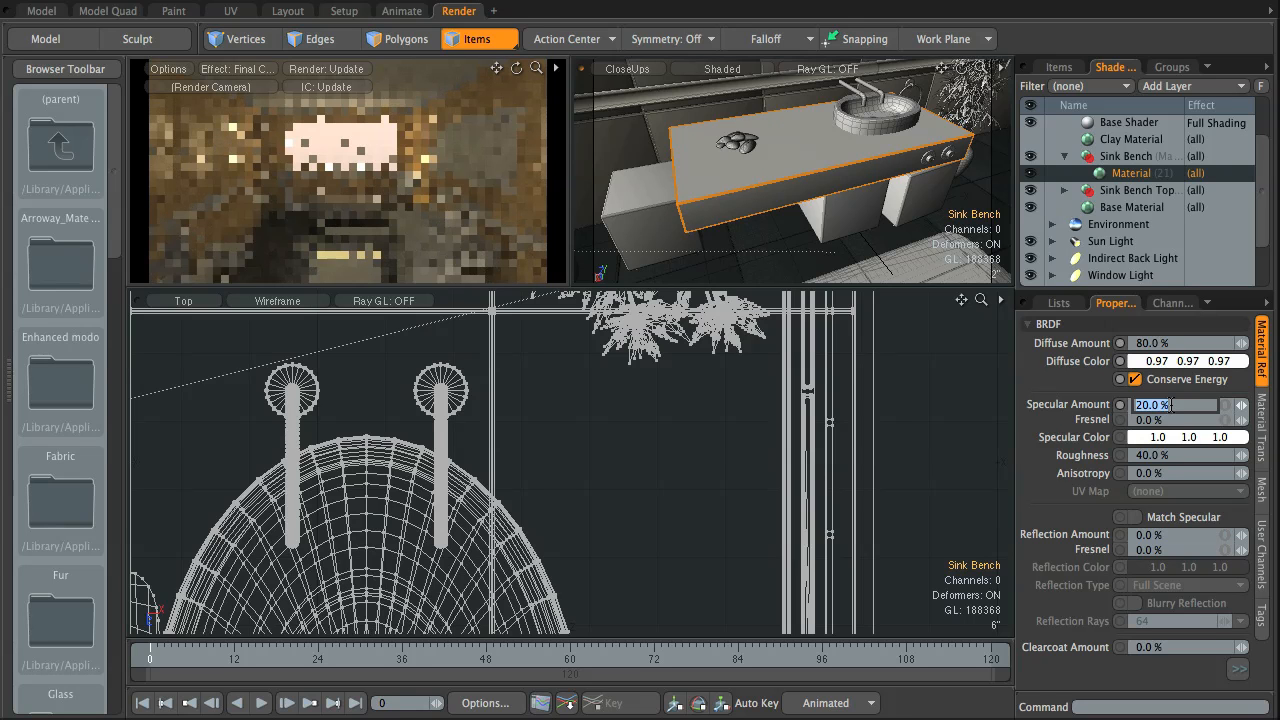
pyautogui.write('5')
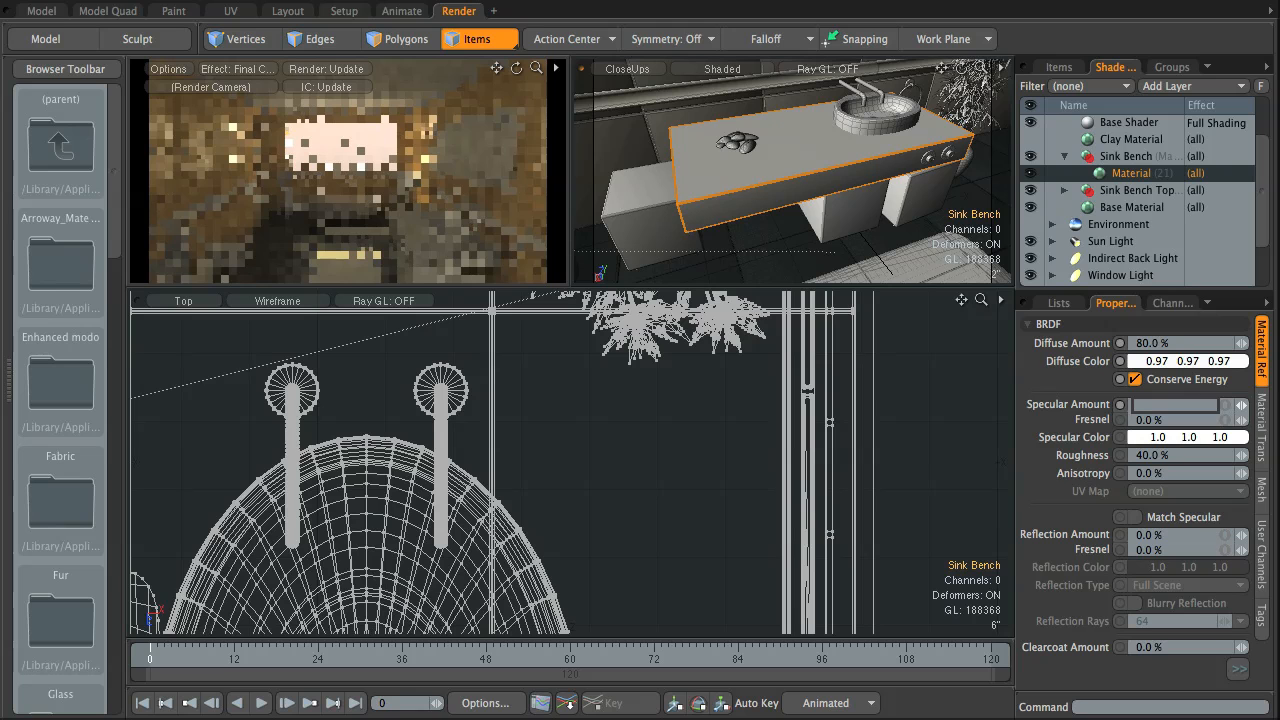
pyautogui.press('Return')
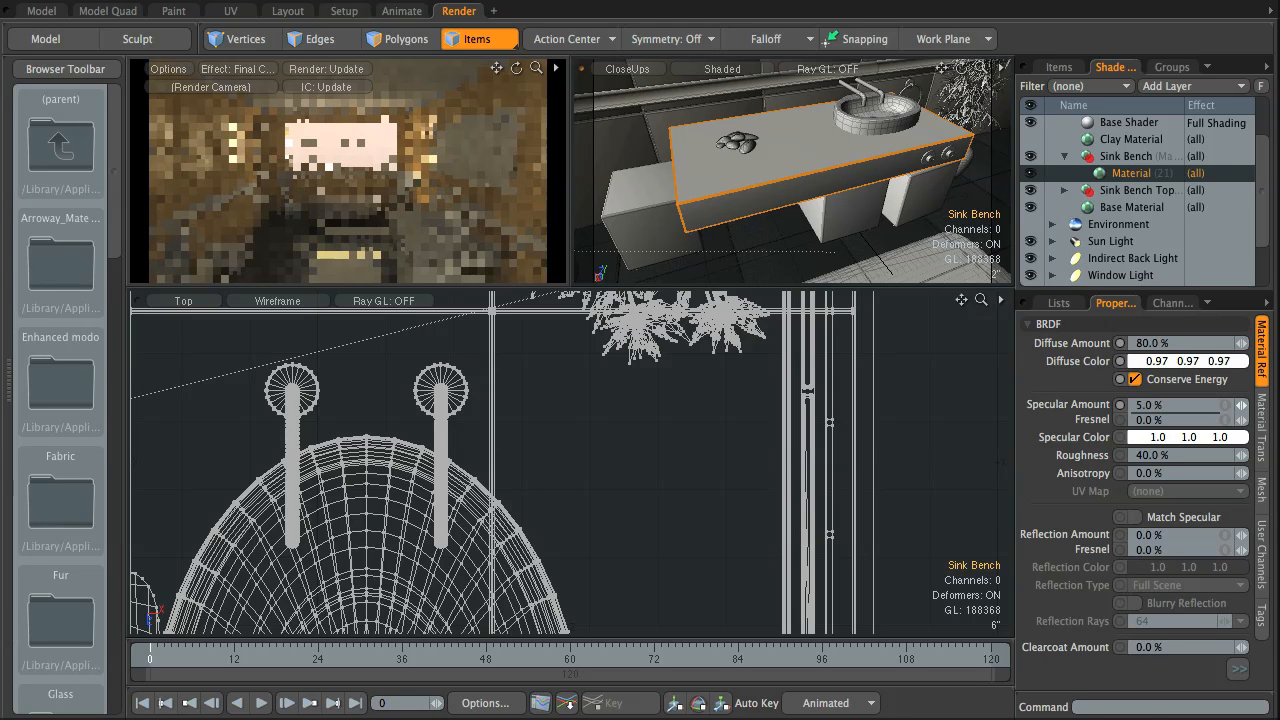
pyautogui.click(1174, 420)
pyautogui.write('50')
pyautogui.press('Return')
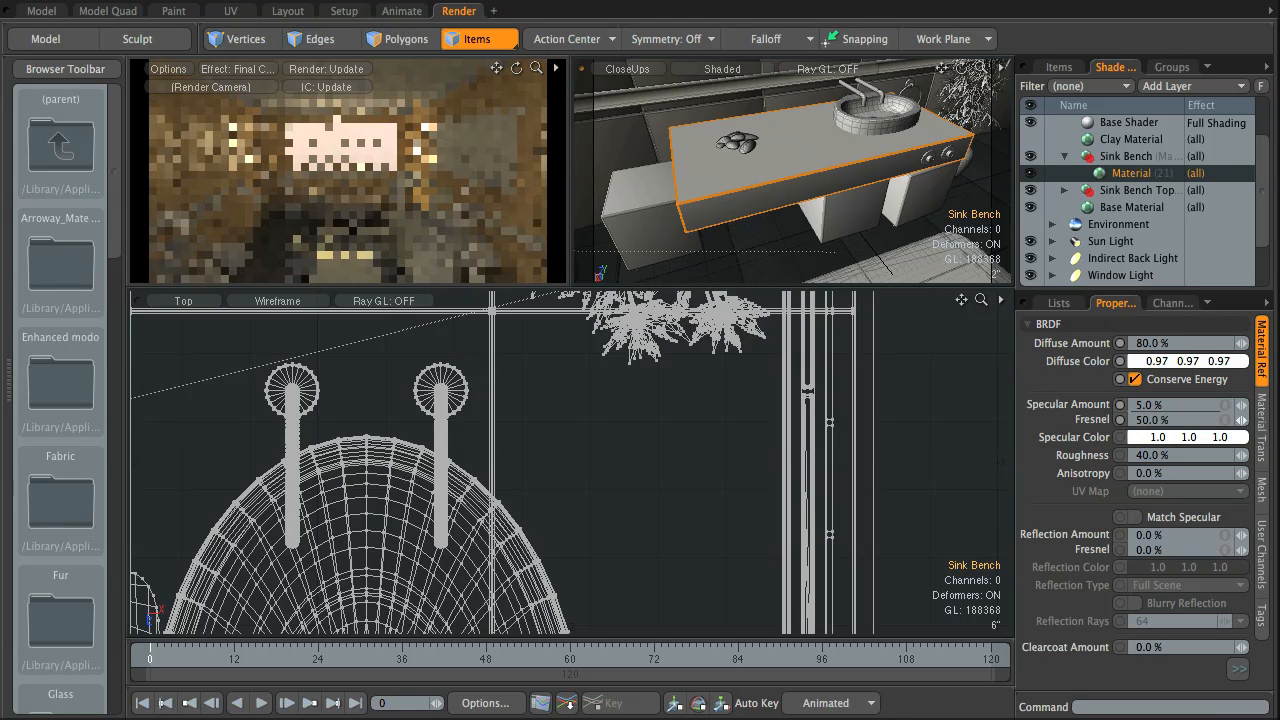
pyautogui.click(1181, 455)
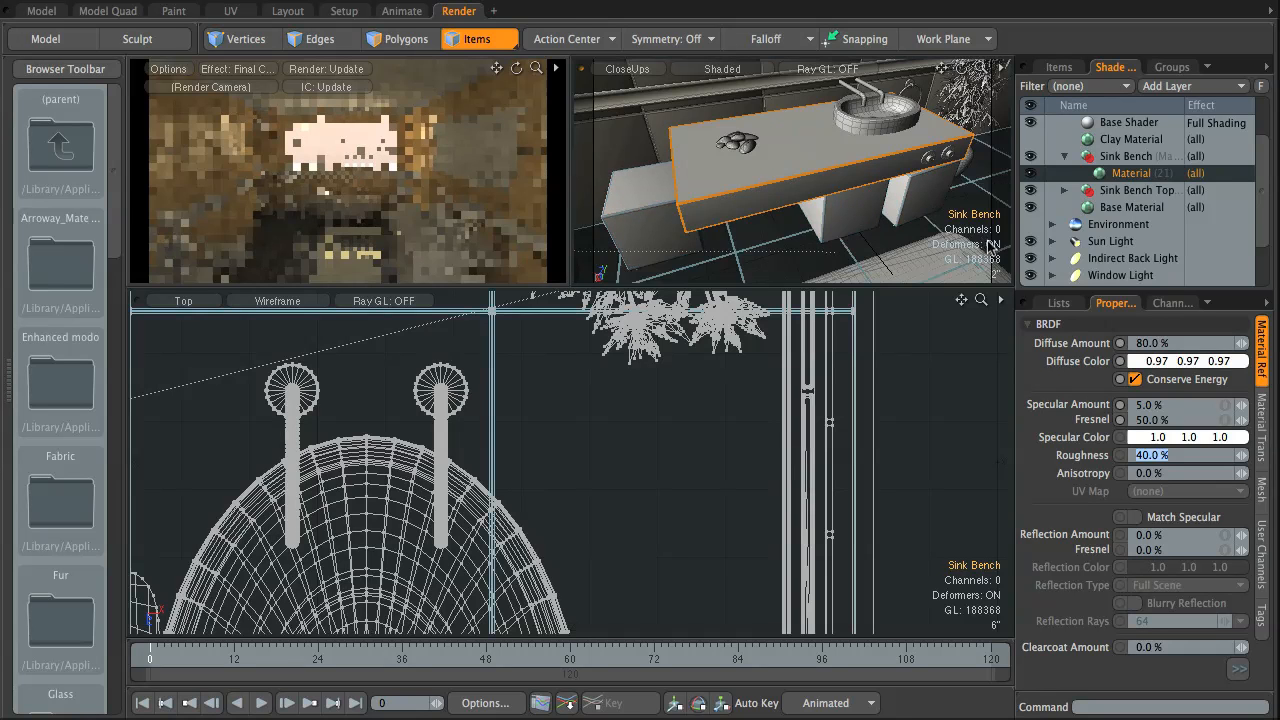
pyautogui.write('30')
pyautogui.press('Return')
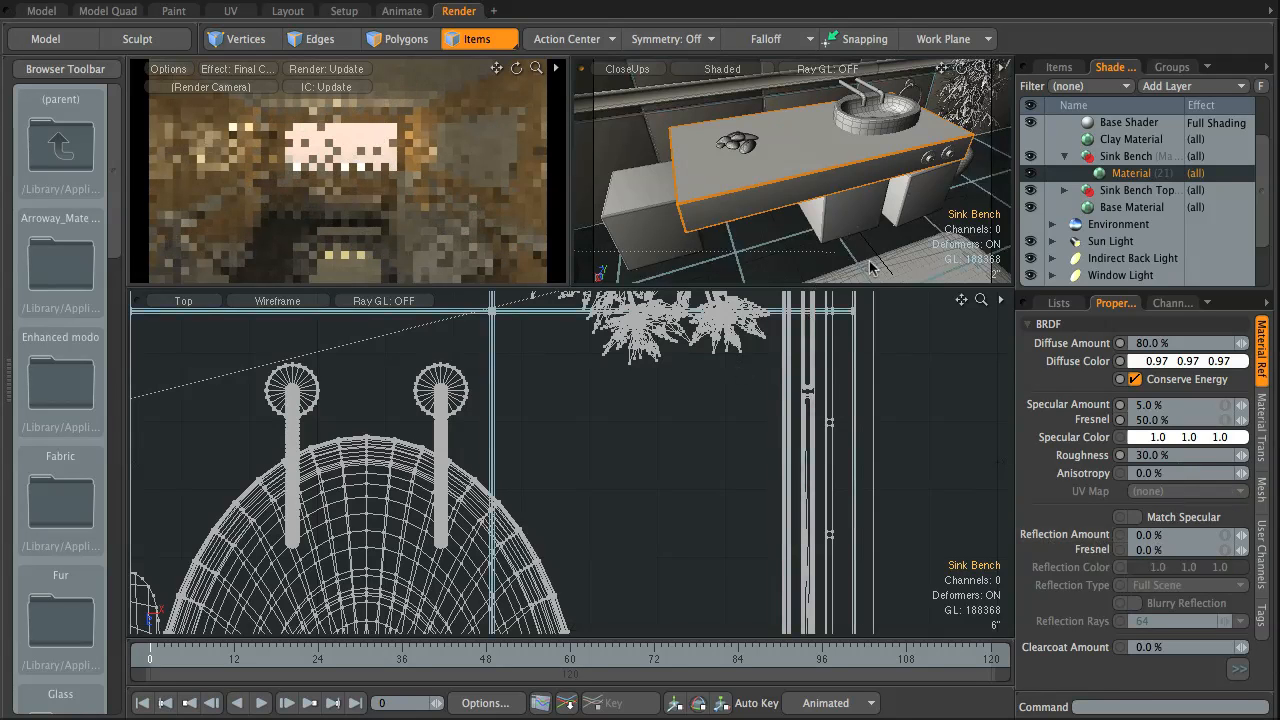
# - Set the sink bench material's Reflection Amount to 6% and its reflection Fresnel to 50%
pyautogui.click(1152, 536)
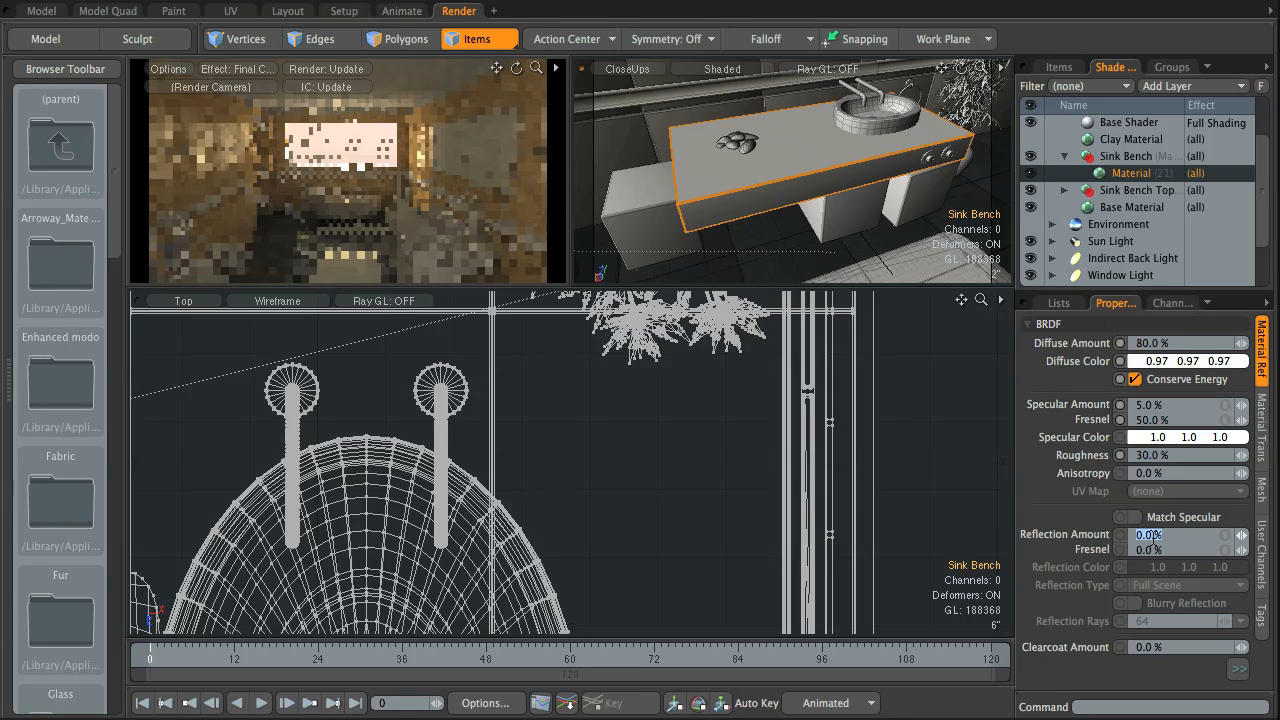
pyautogui.write('6')
pyautogui.press('Return')
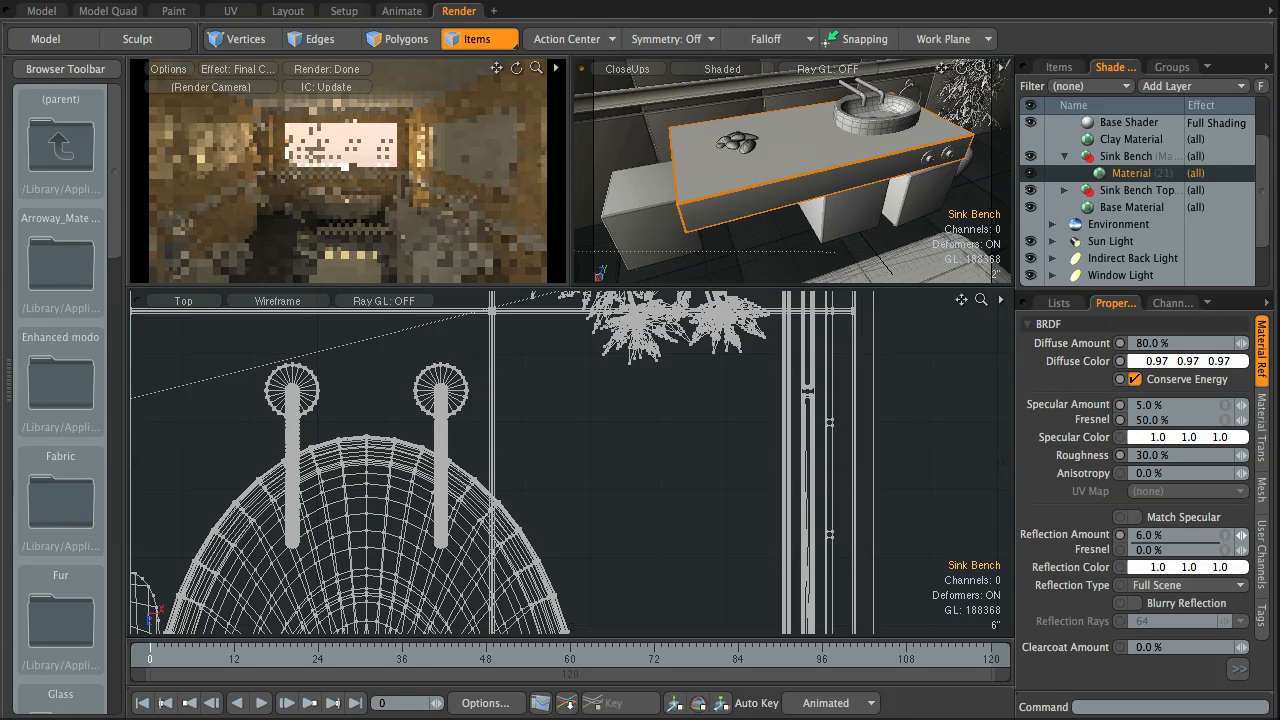
pyautogui.click(1171, 550)
pyautogui.write('50')
pyautogui.press('Return')
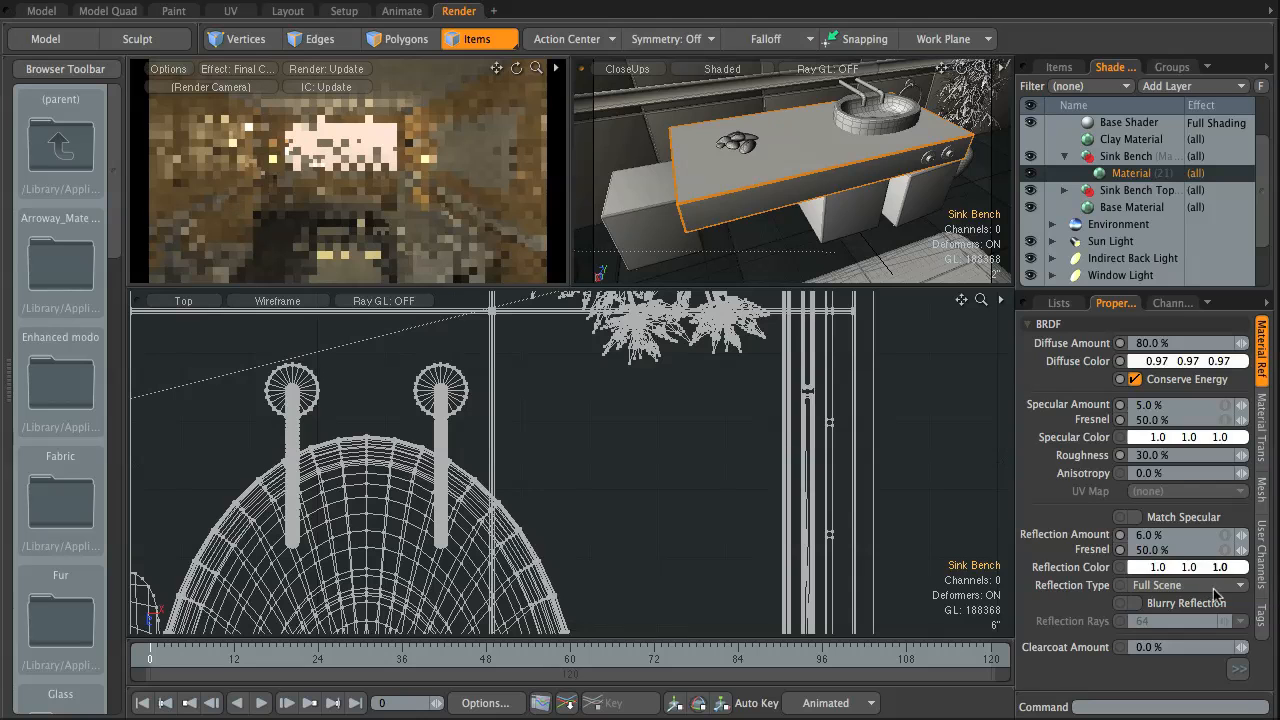
pyautogui.click(1238, 669)
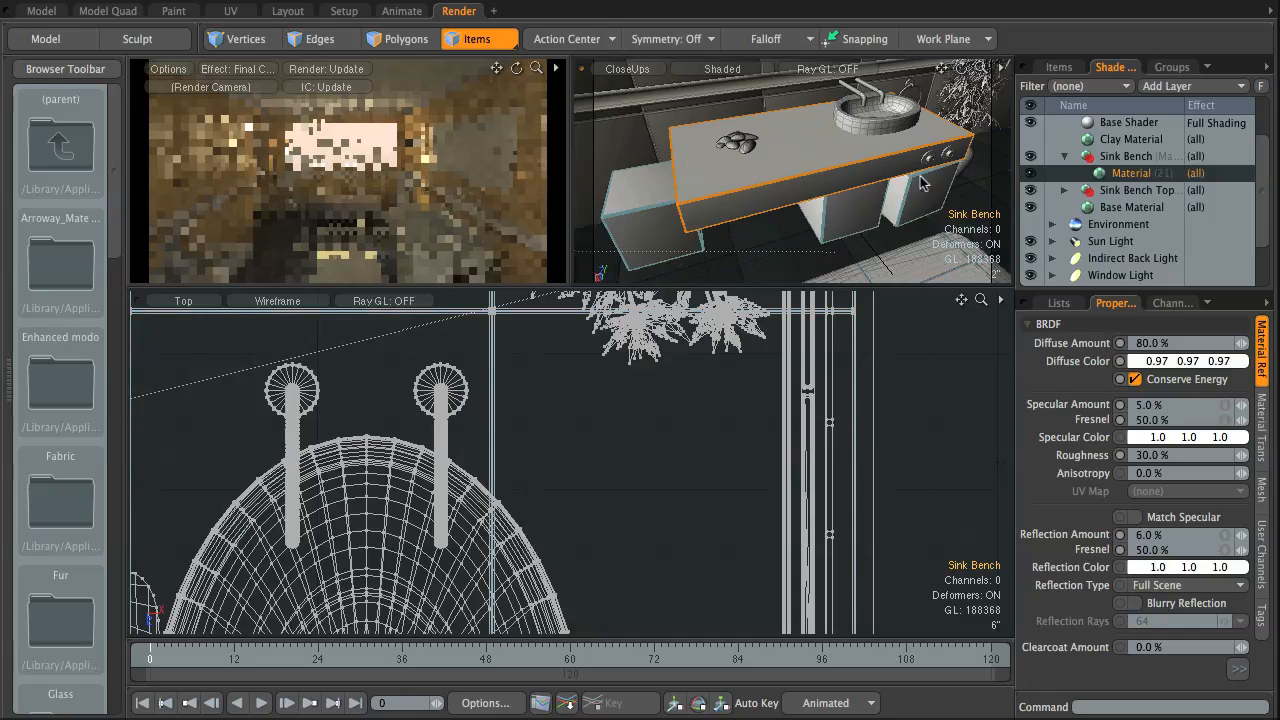
# - Collapse the Sink Bench group, turn off Filter on Selection for the shader tree and select the blocks under the bench
pyautogui.click(1065, 158)
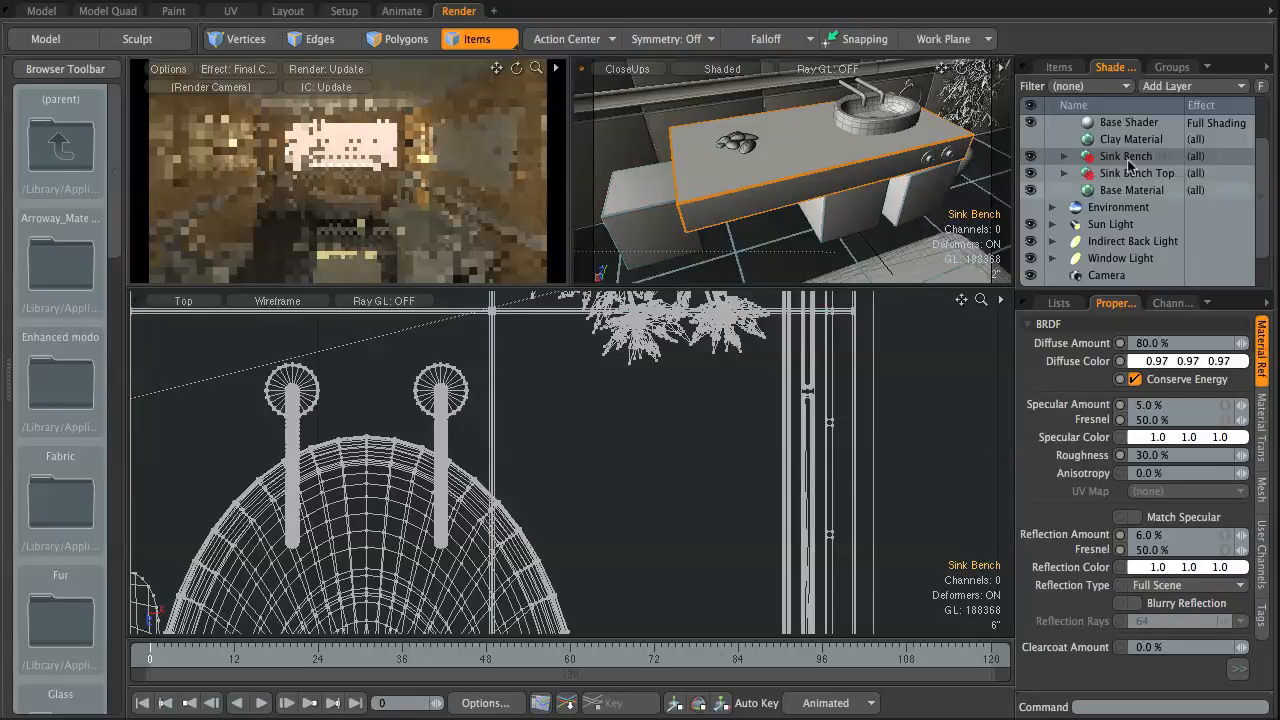
pyautogui.click(1105, 82)
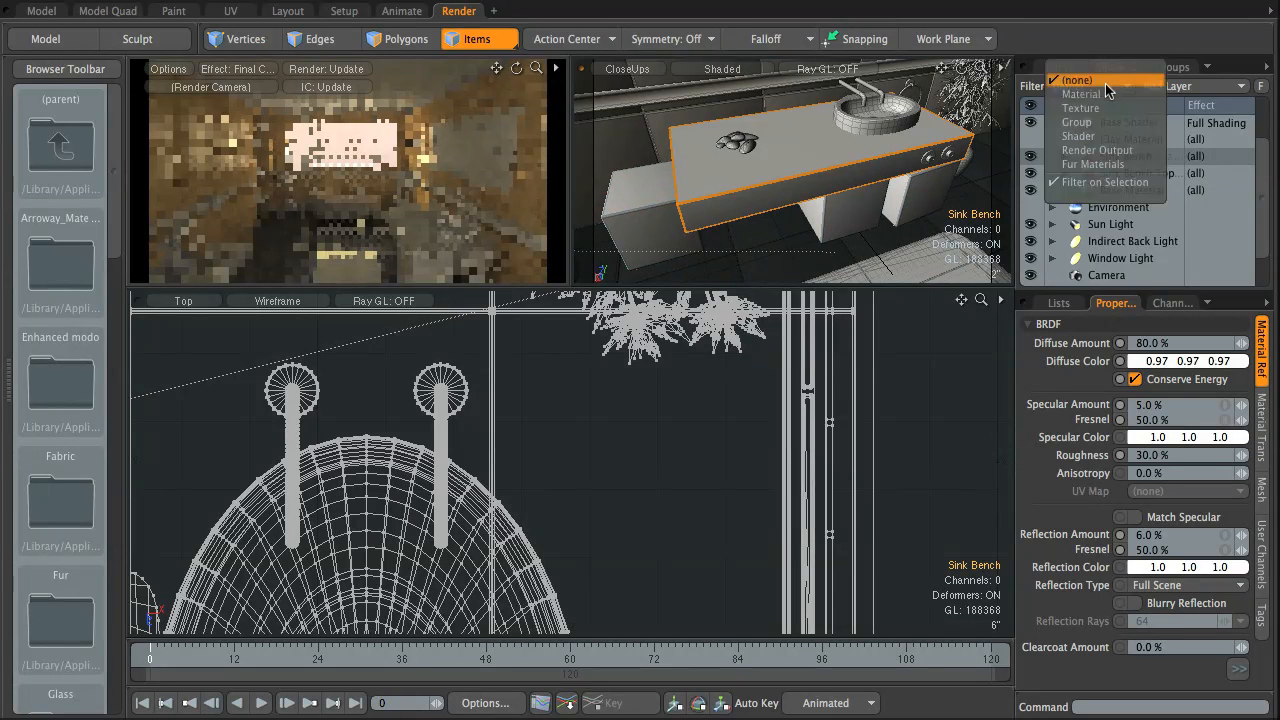
pyautogui.click(1103, 190)
pyautogui.click(843, 222)
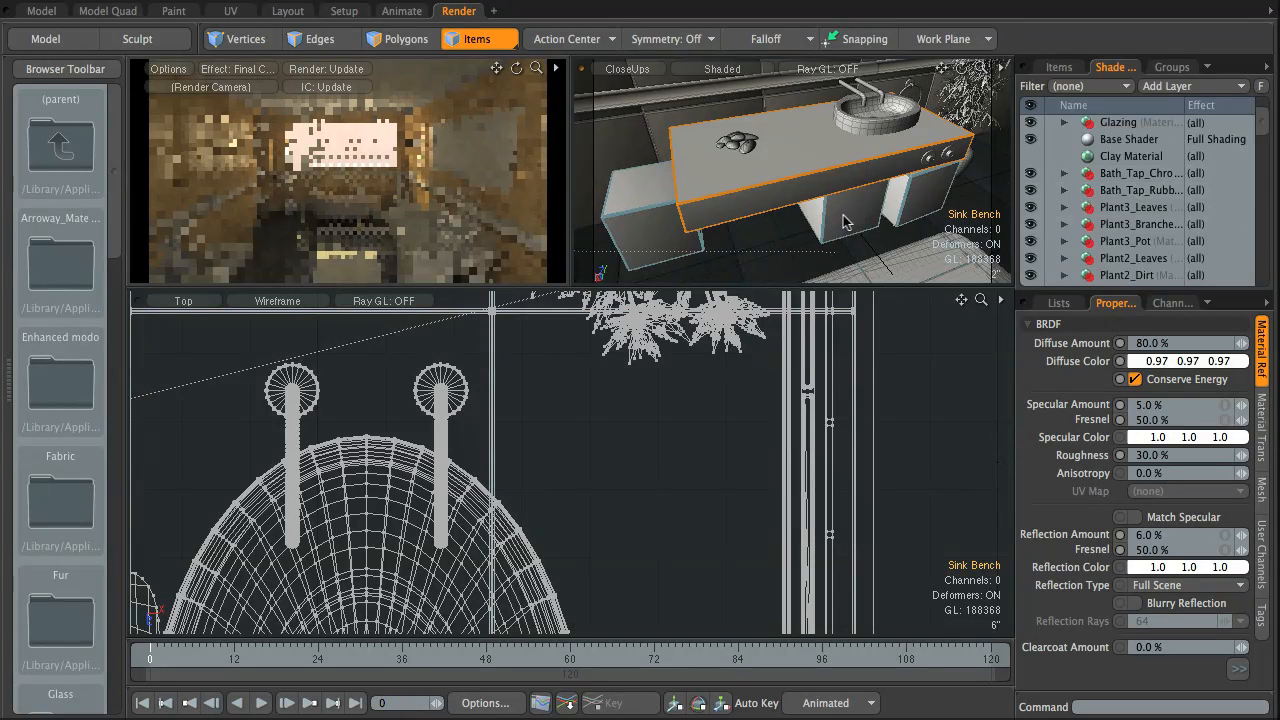
# - Look through the unfiltered shader tree for the material group that belongs to the blocks
pyautogui.scroll(-10, 1165, 190)
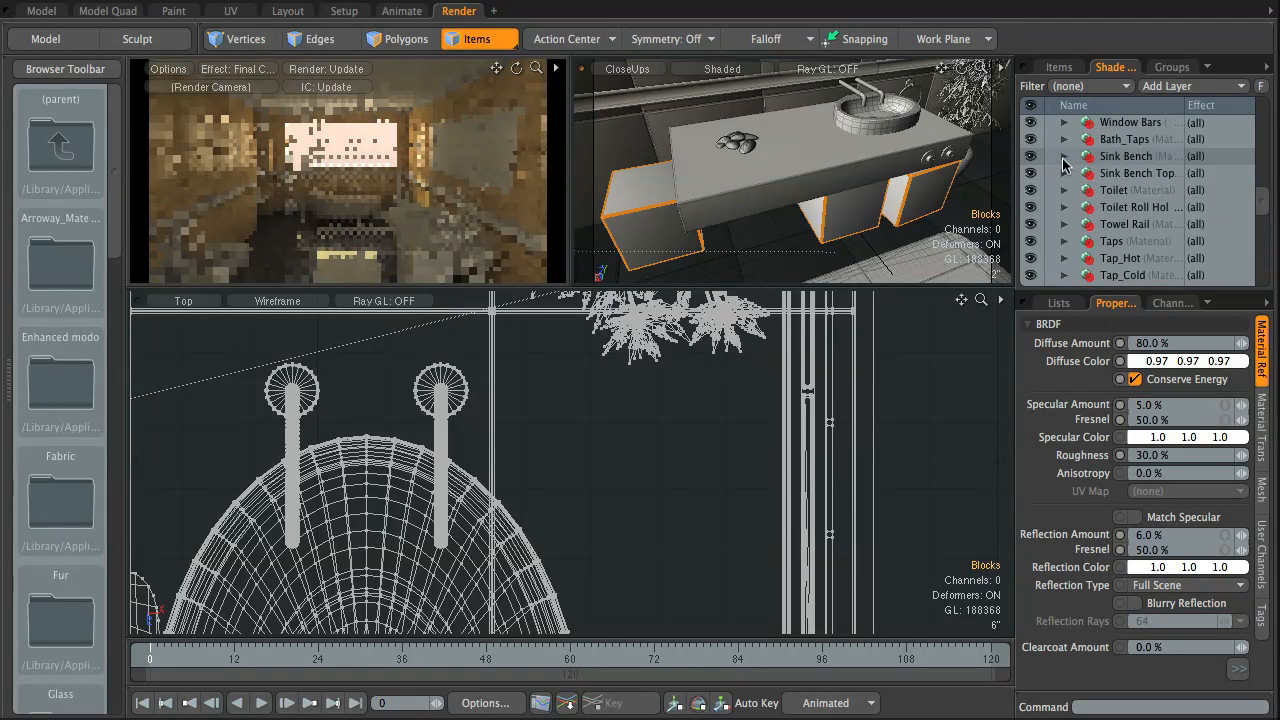
pyautogui.scroll(-4, 1157, 190)
pyautogui.scroll(-6, 1157, 190)
pyautogui.scroll(4, 1150, 220)
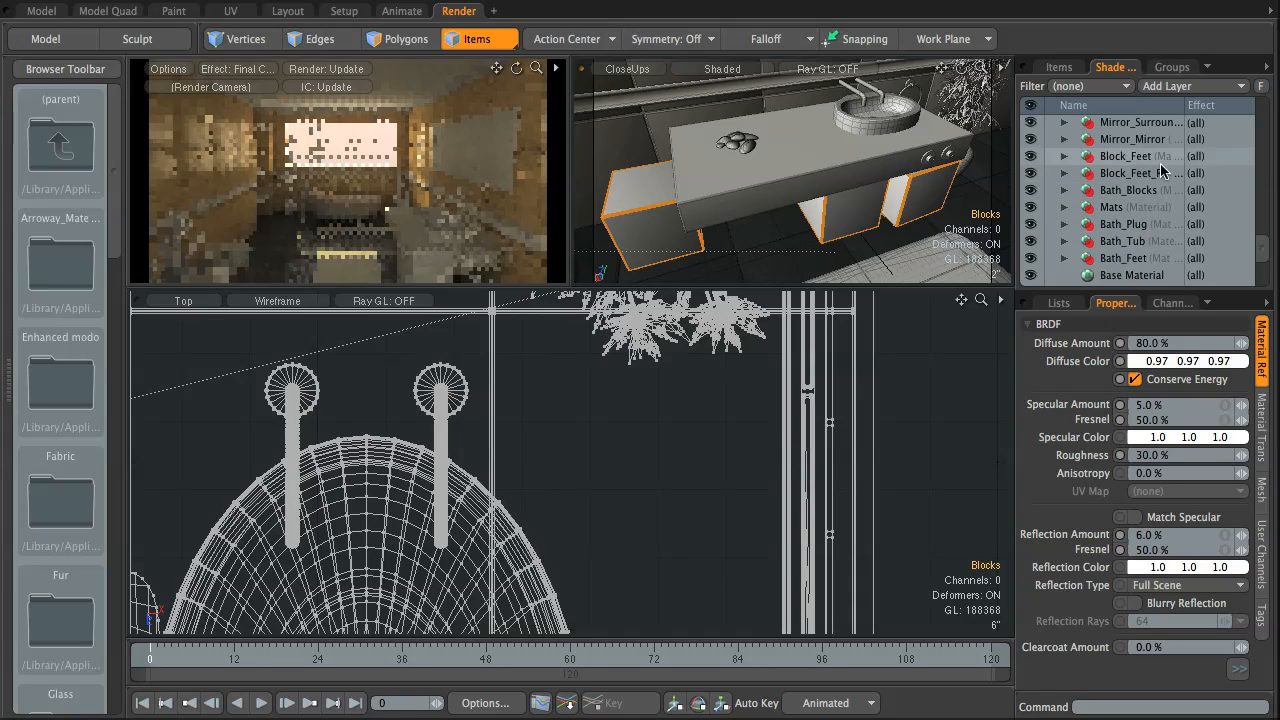
pyautogui.scroll(4, 1155, 174)
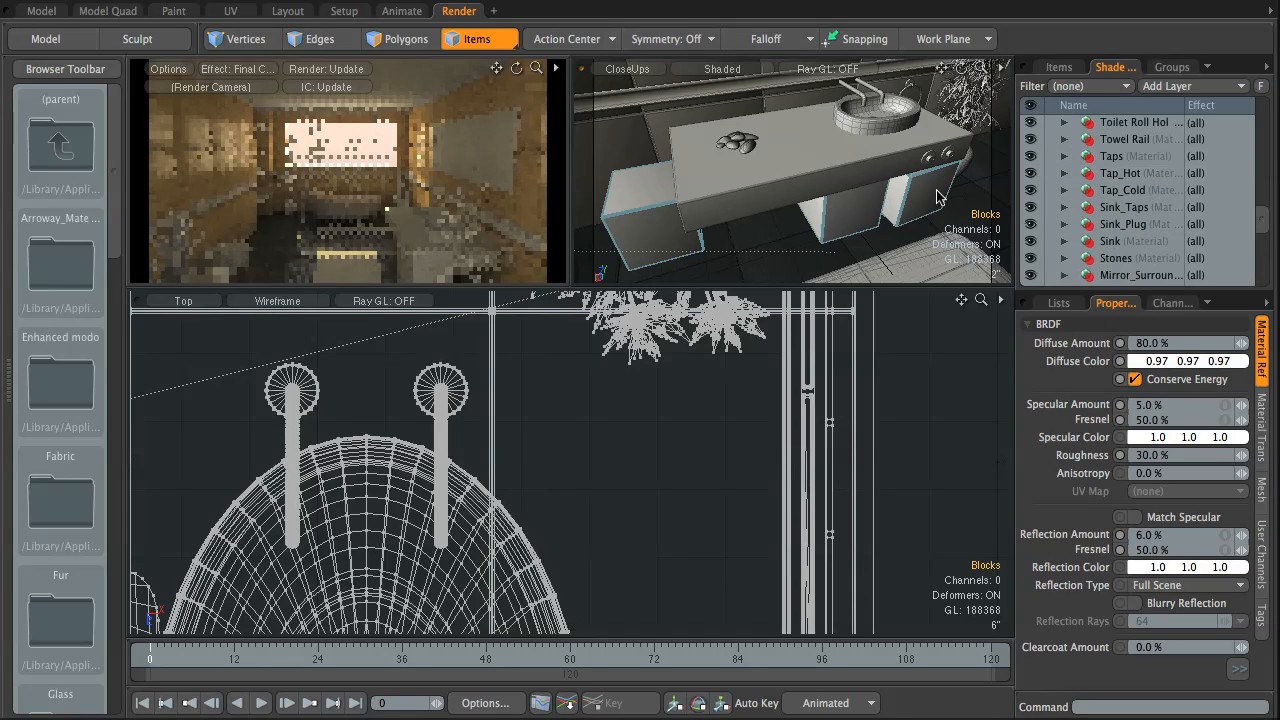
pyautogui.scroll(10, 1150, 174)
pyautogui.scroll(-7, 1150, 174)
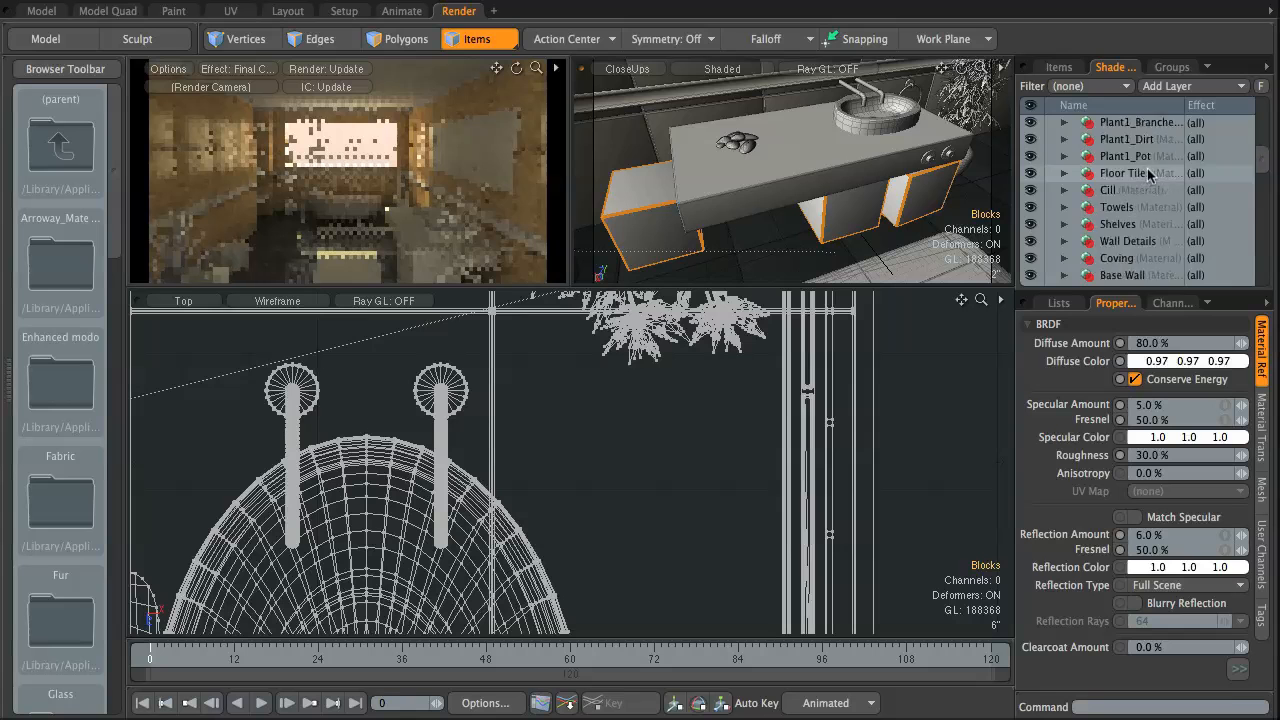
pyautogui.scroll(5, 1150, 174)
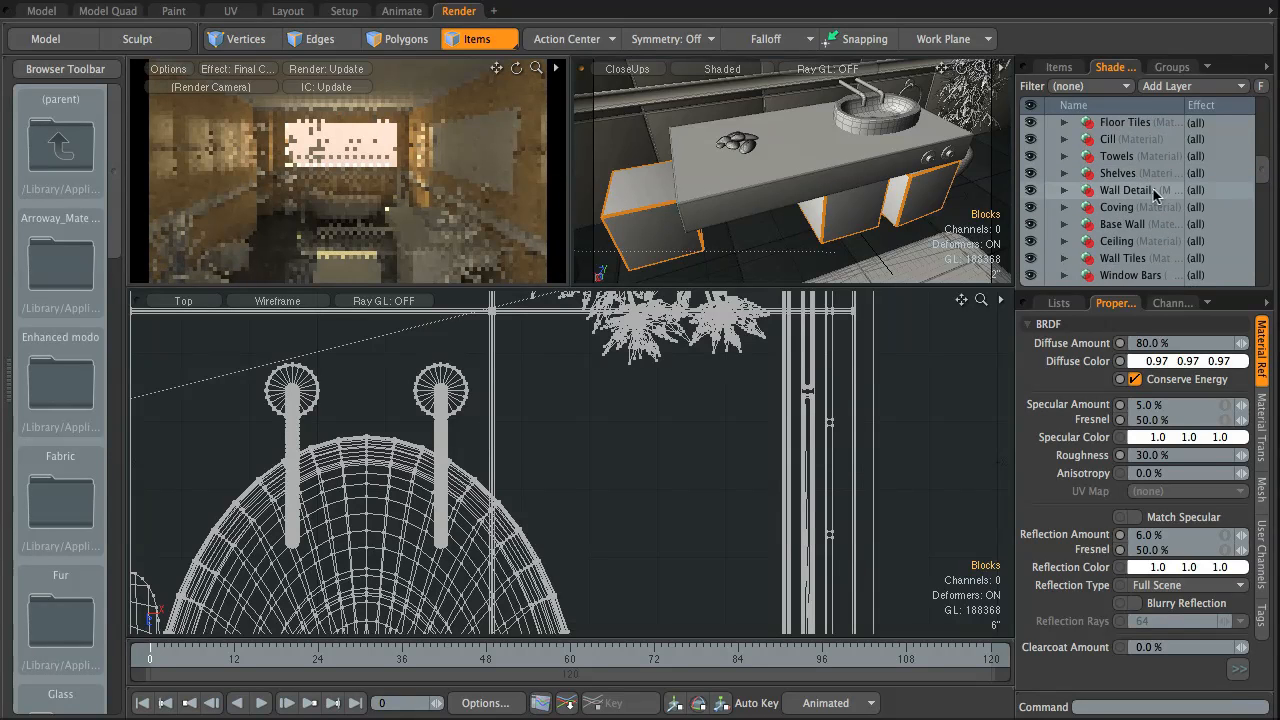
pyautogui.scroll(5, 1155, 200)
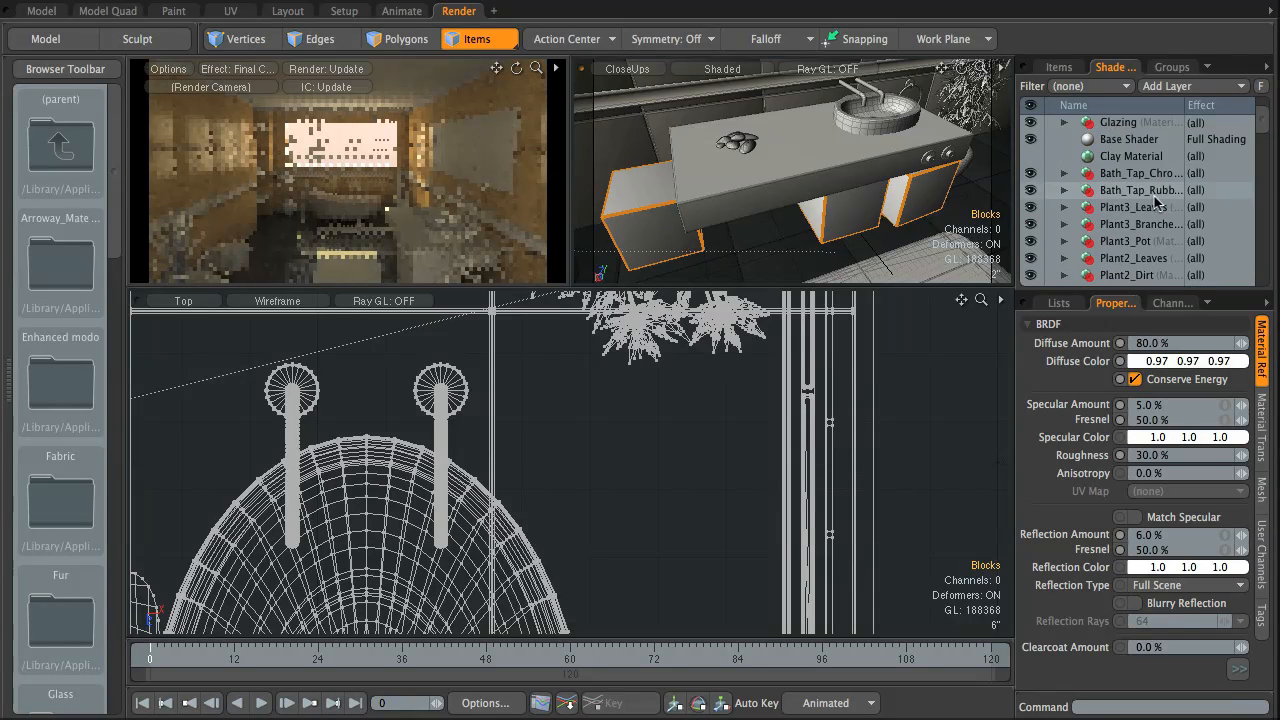
pyautogui.scroll(-5, 1171, 205)
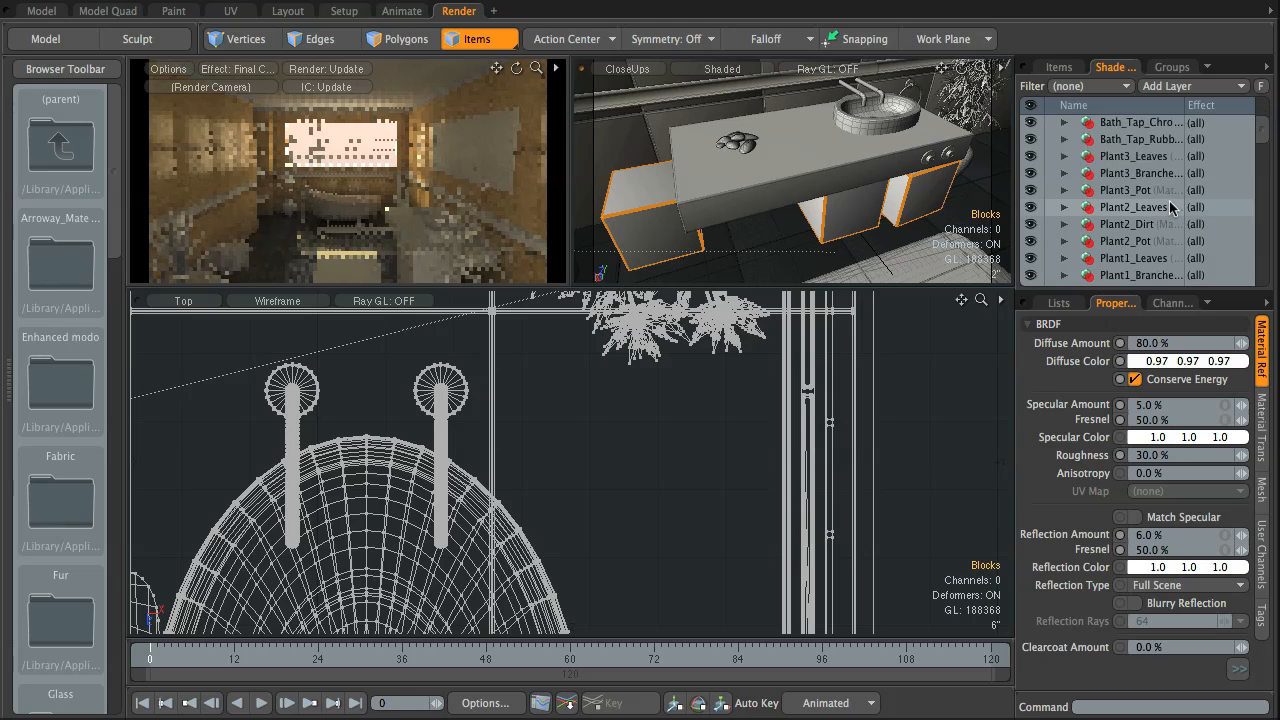
pyautogui.scroll(-3, 1168, 205)
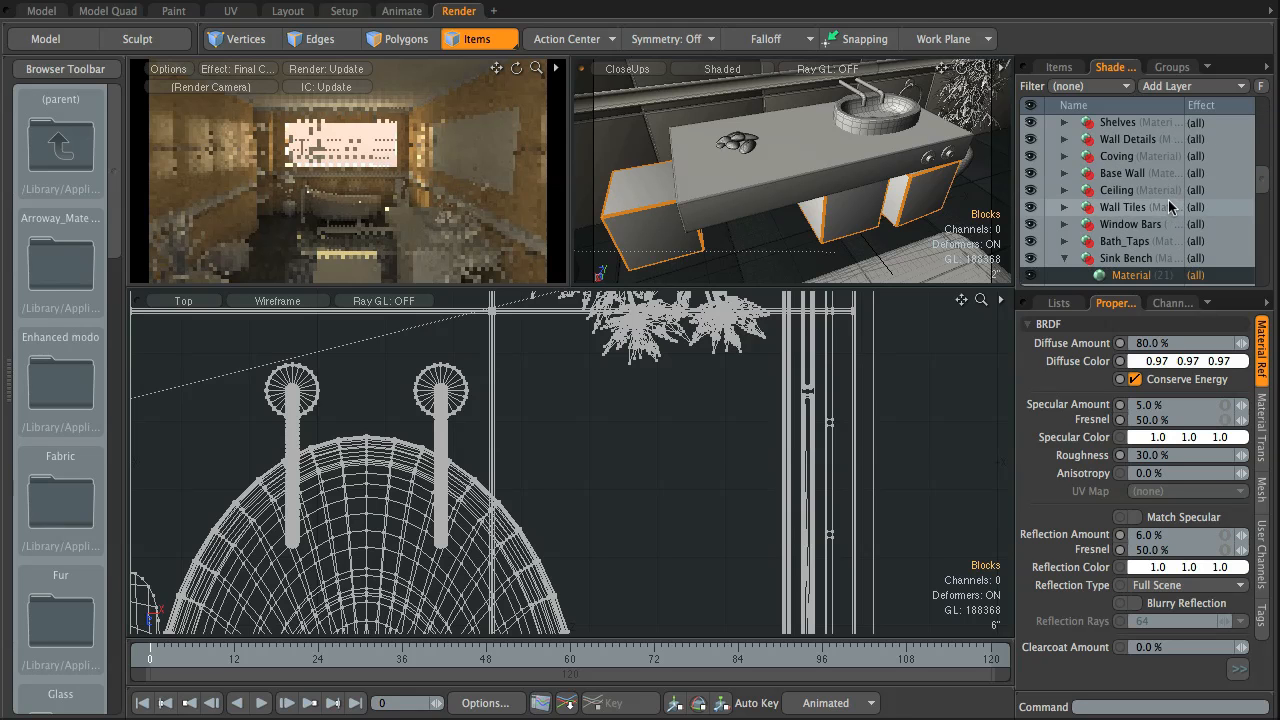
# - Turn on Filter on Selection for the shader tree and expand the Bath_Blocks group
pyautogui.click(1103, 92)
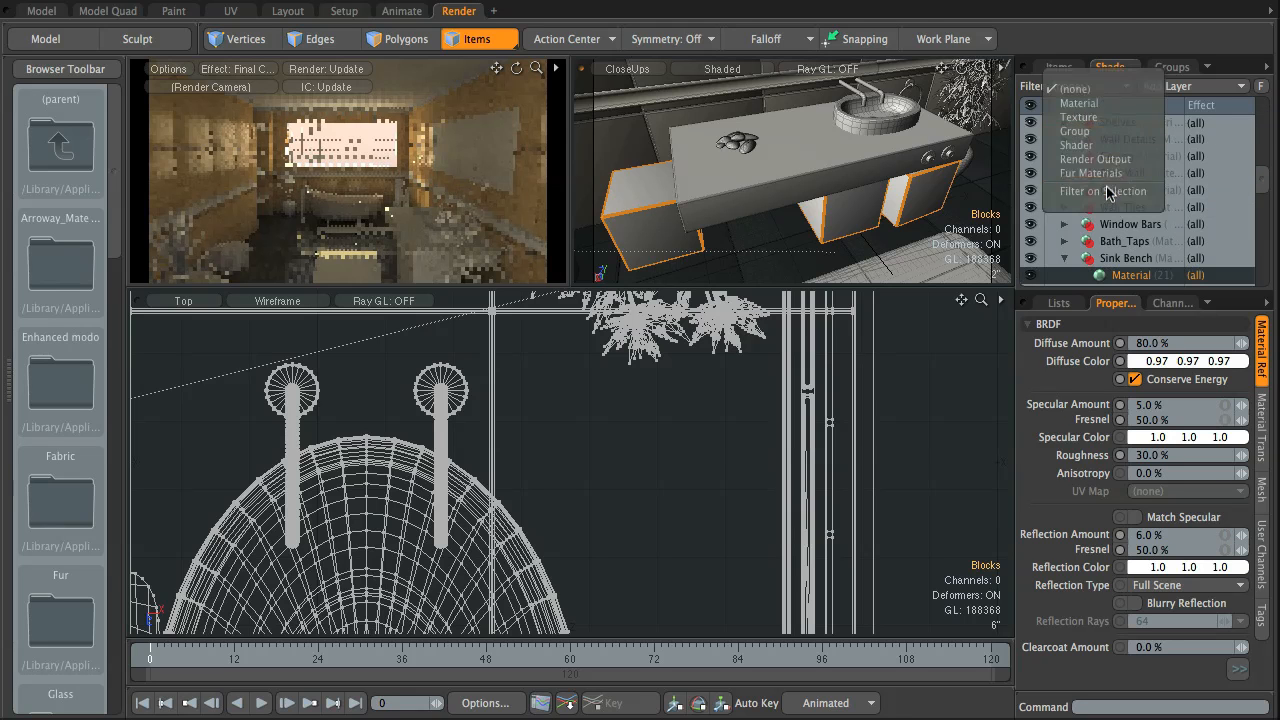
pyautogui.click(1140, 184)
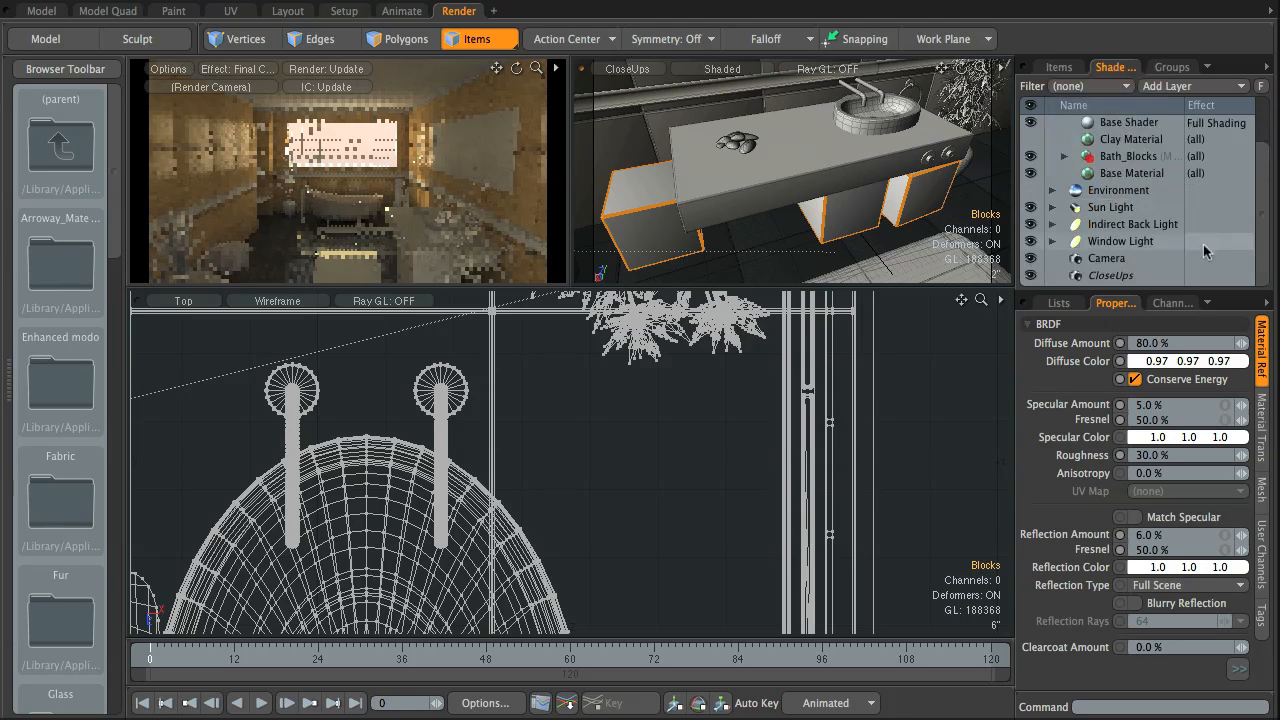
pyautogui.click(1064, 157)
# - Turn off Filter on Selection for the shader tree and delete the existing material inside the Bath_Blocks group
pyautogui.click(1124, 86)
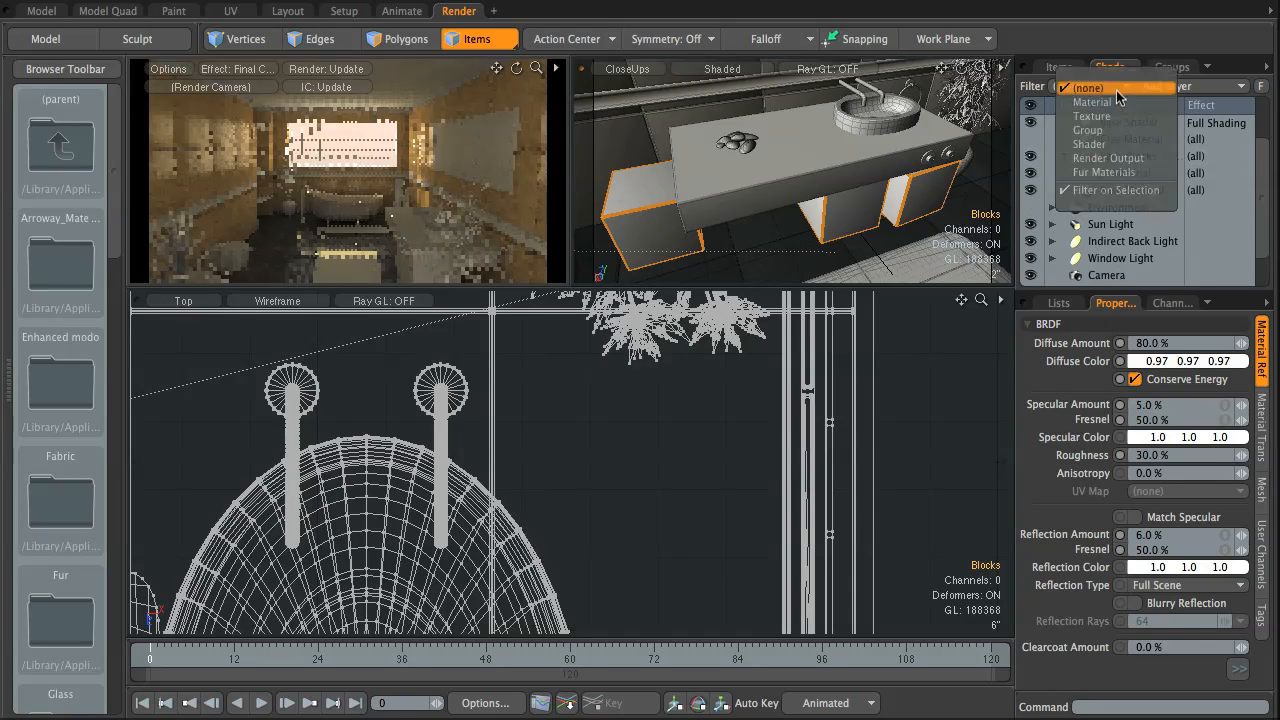
pyautogui.click(1128, 198)
pyautogui.scroll(-8, 1131, 202)
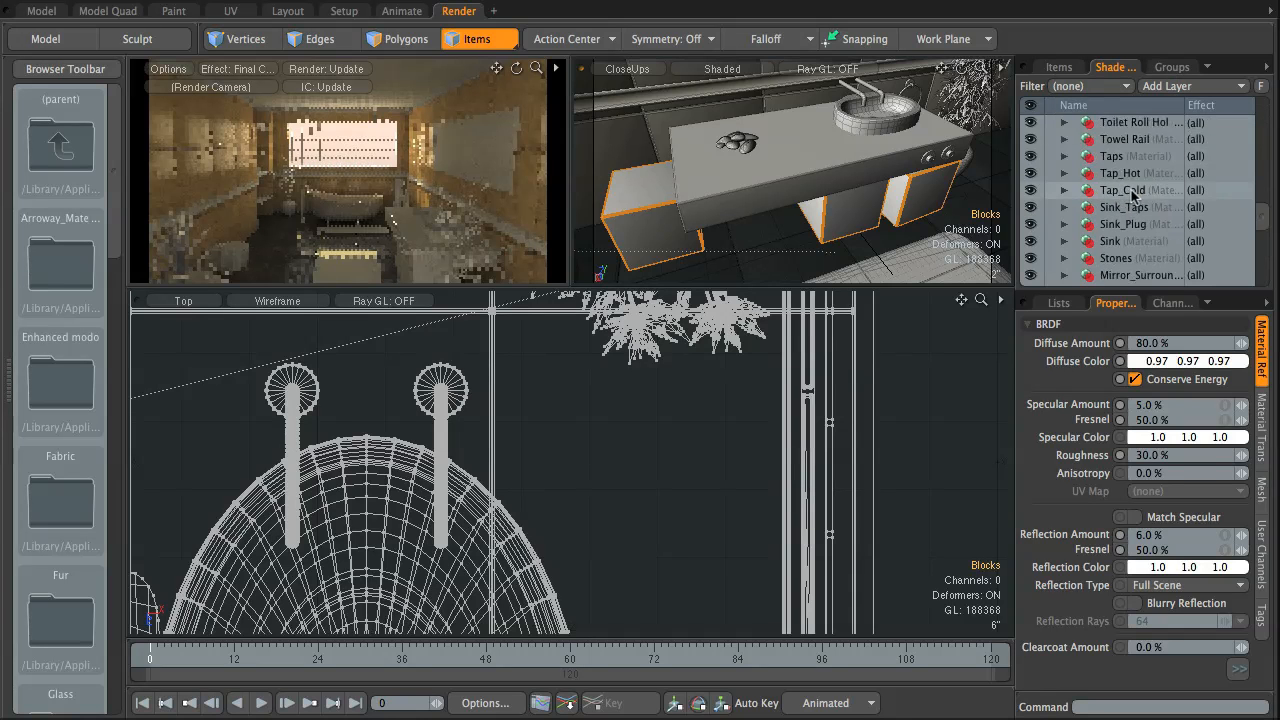
pyautogui.scroll(-5, 1131, 196)
pyautogui.scroll(6, 1130, 200)
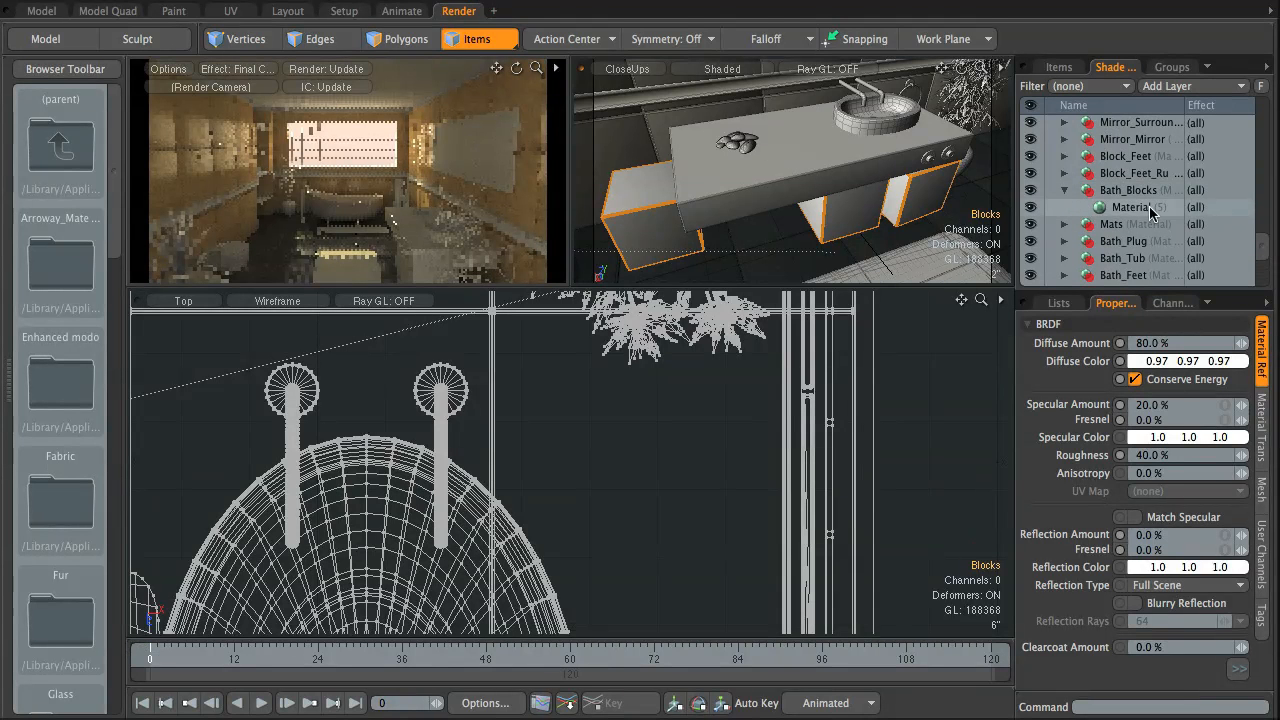
pyautogui.click(1150, 208)
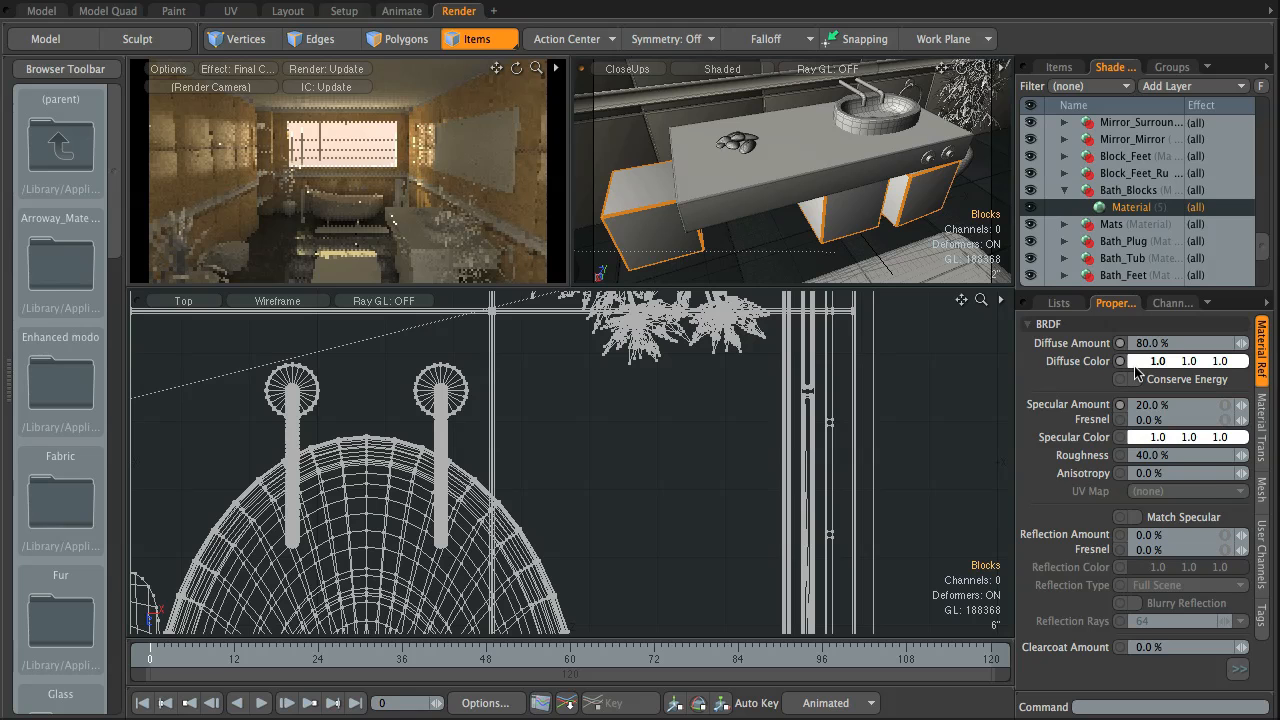
pyautogui.press('Delete')
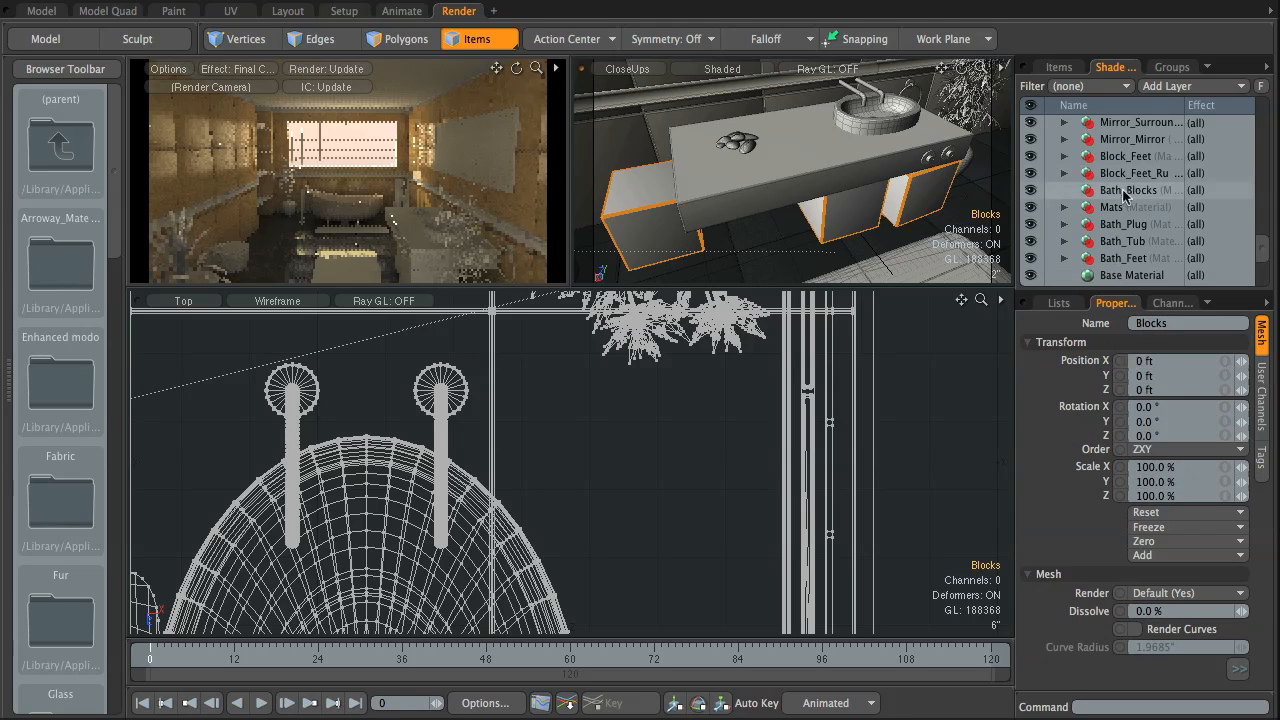
# - Create an instance of the Sink Bench group's material and move it into the Bath_Blocks group
pyautogui.scroll(3, 1113, 205)
pyautogui.scroll(5, 1113, 205)
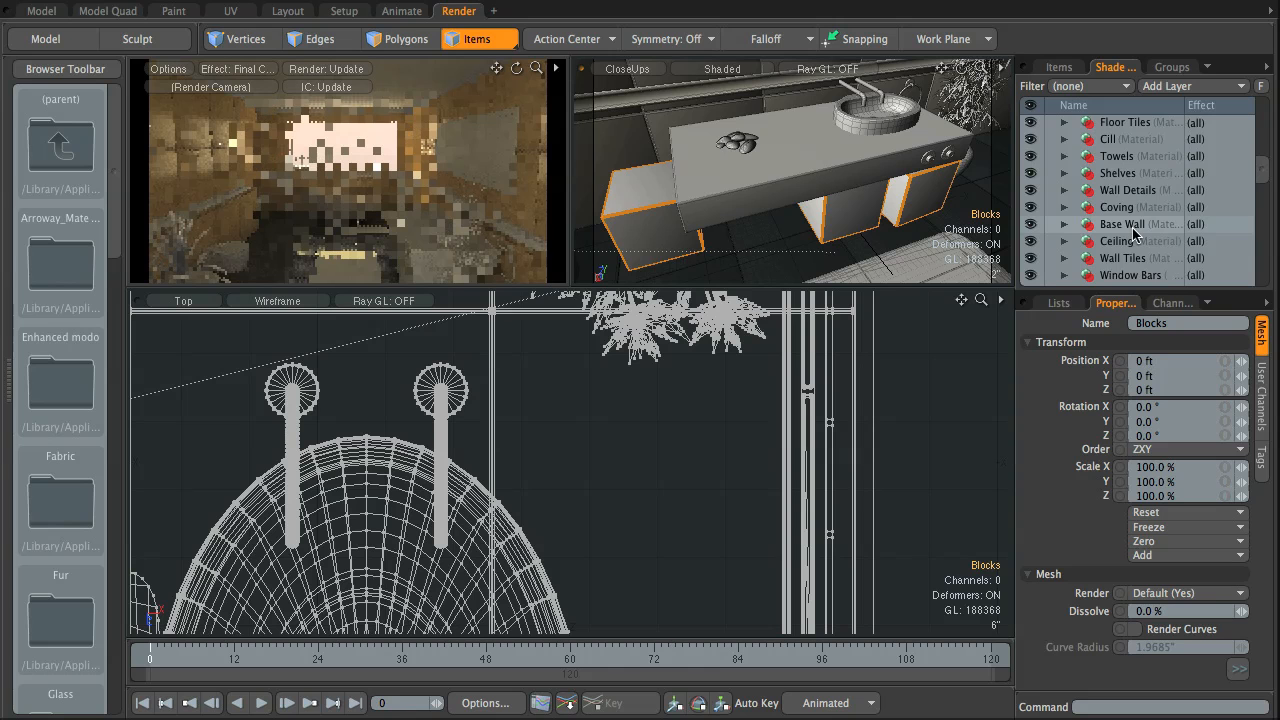
pyautogui.scroll(-3, 1140, 225)
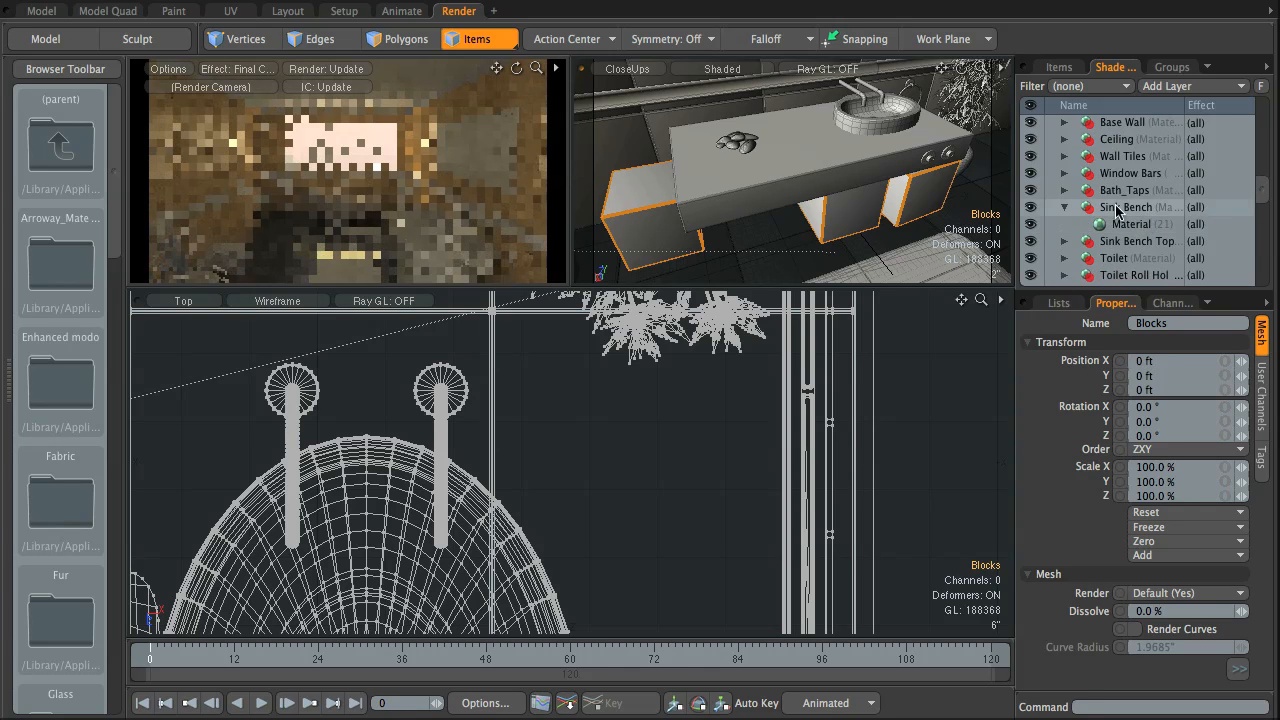
pyautogui.click(1140, 224)
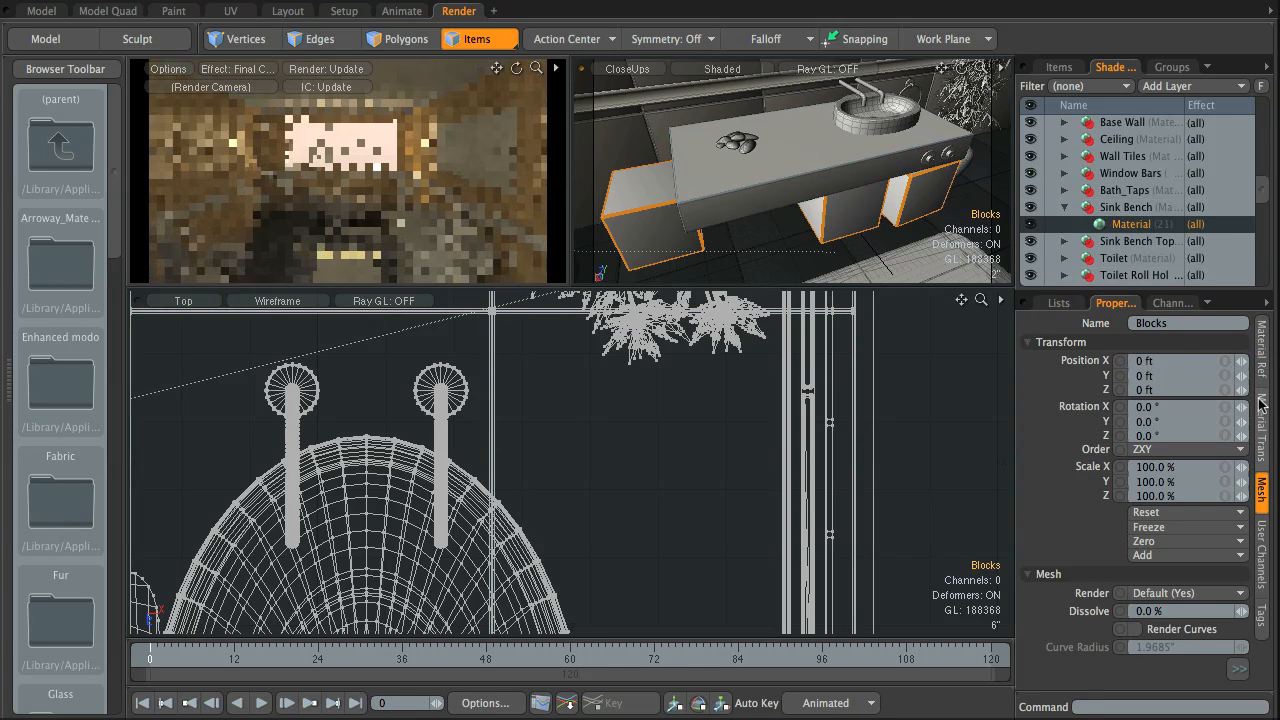
pyautogui.click(1262, 360)
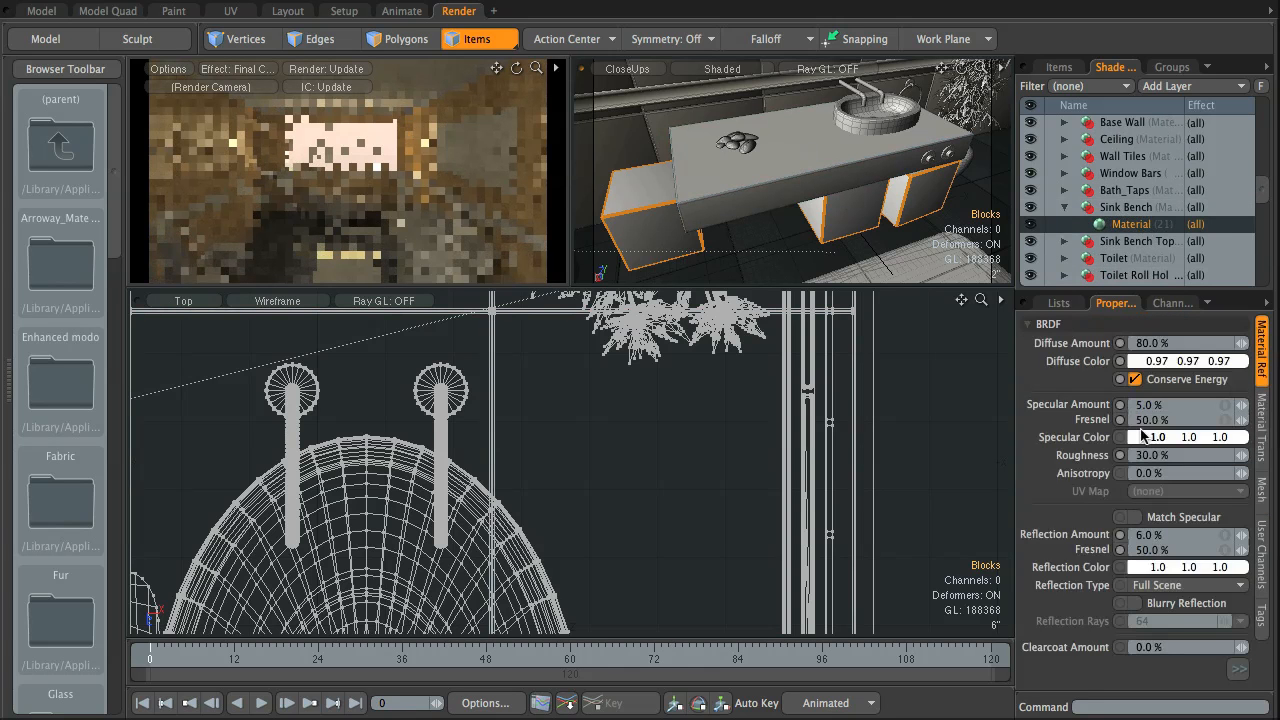
pyautogui.rightClick(1132, 224)
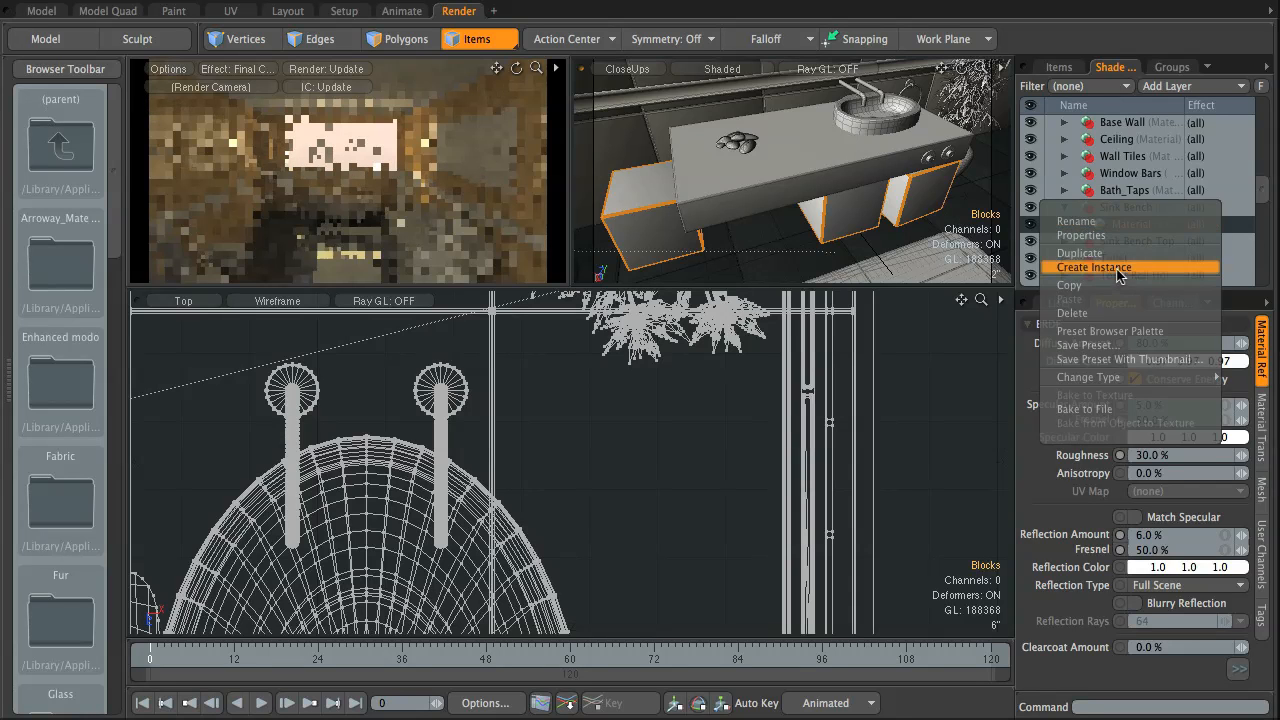
pyautogui.click(1116, 269)
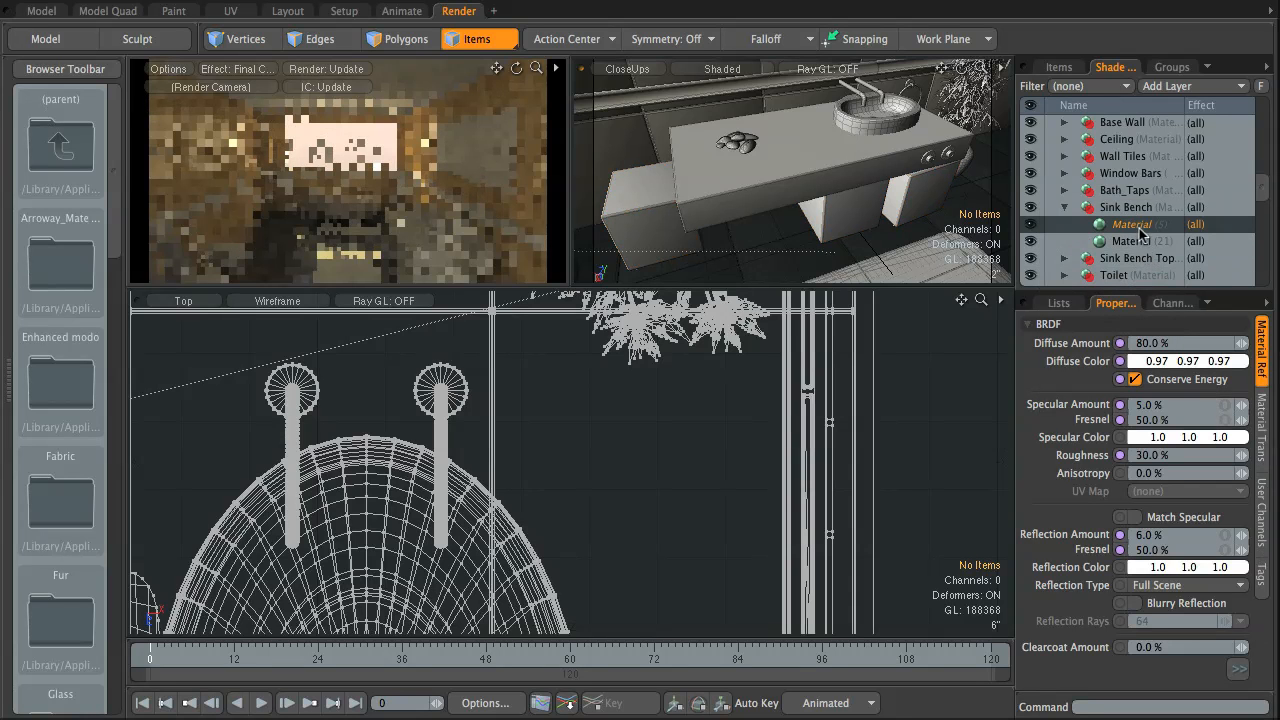
pyautogui.moveTo(1137, 228)
pyautogui.mouseDown()
pyautogui.moveTo(1140, 272)
pyautogui.moveTo(1140, 206)
pyautogui.moveTo(1135, 247)
pyautogui.mouseUp()
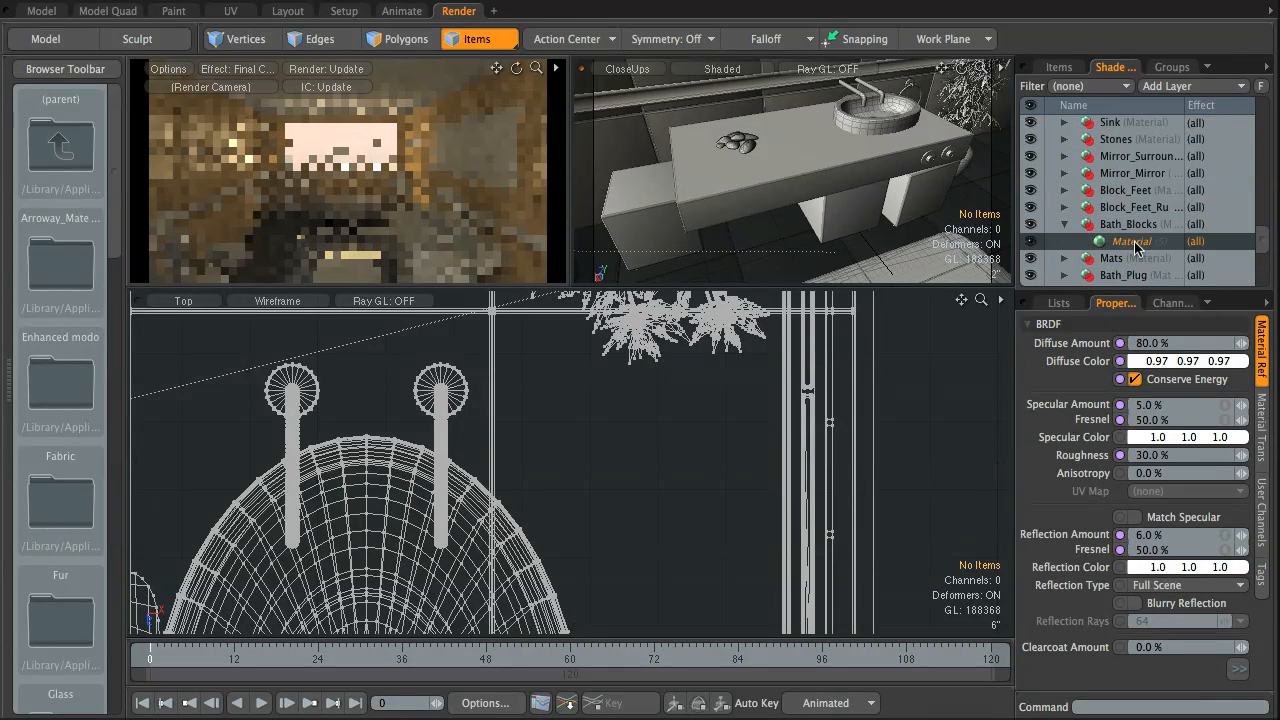
# - Turn Filter on Selection back on, select the sink bench in the CloseUps view and expand only its Sink Bench Top group
pyautogui.click(1064, 224)
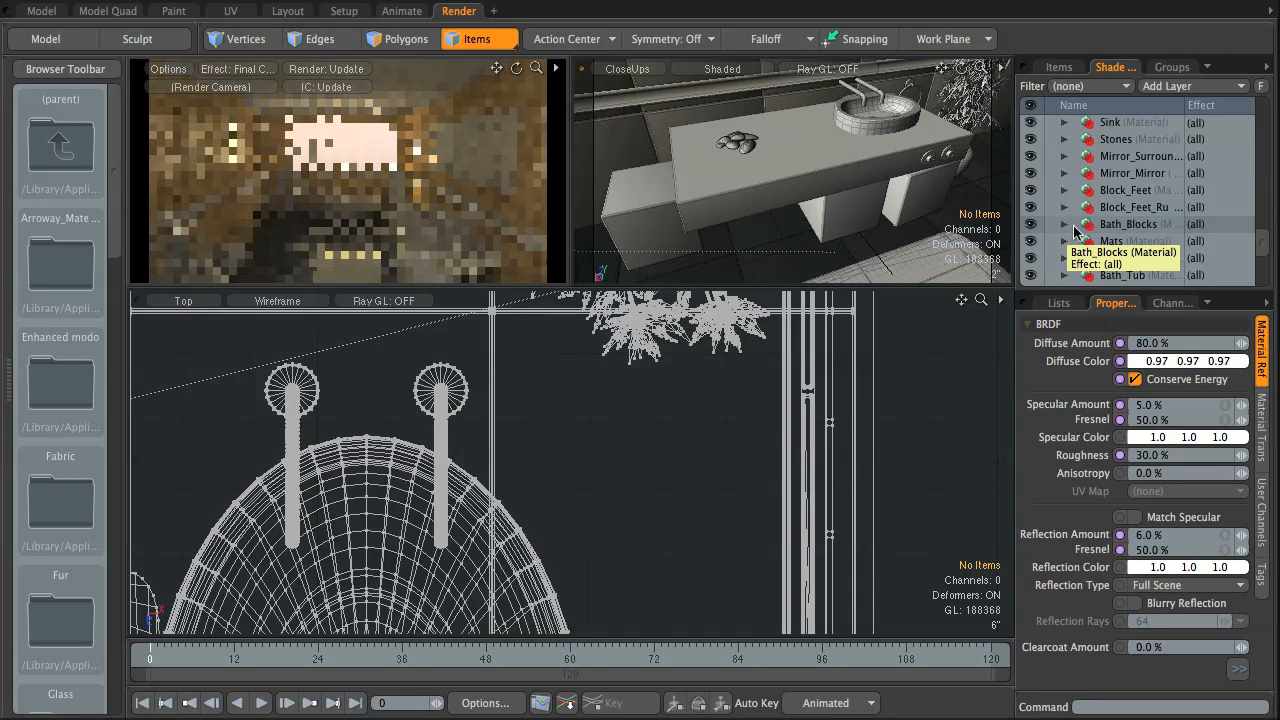
pyautogui.click(1090, 86)
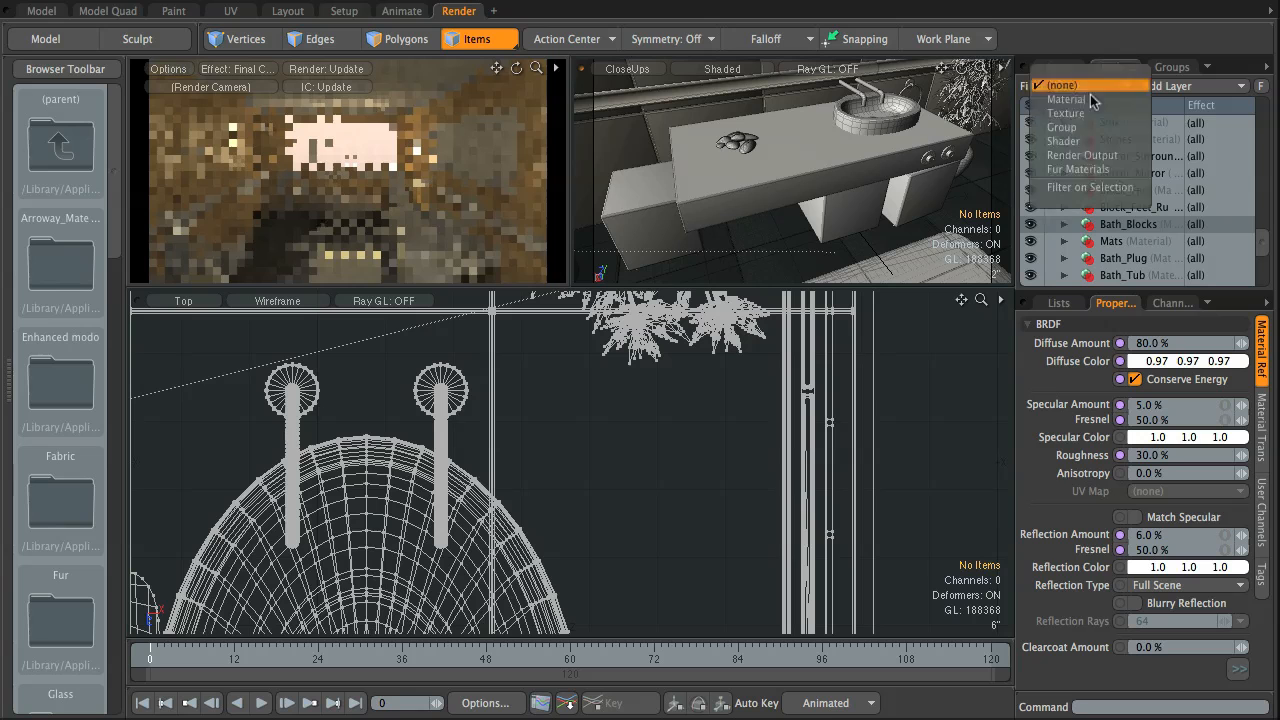
pyautogui.click(1087, 186)
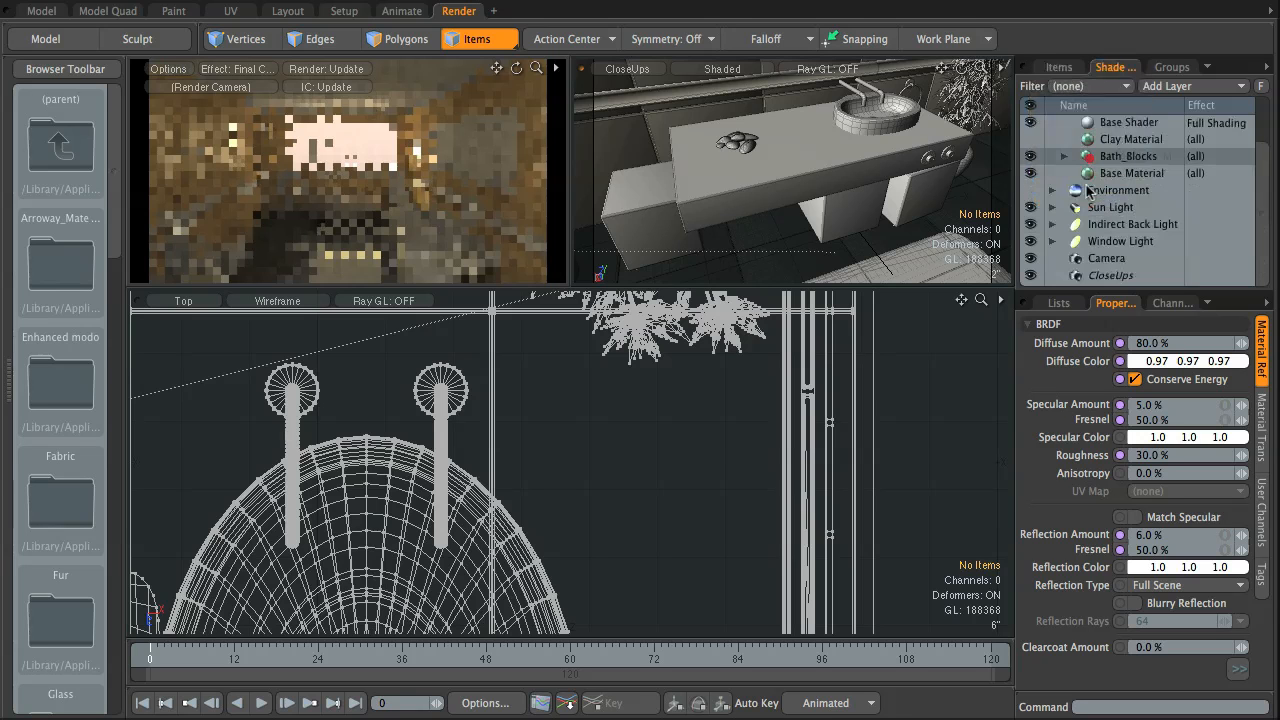
pyautogui.click(757, 181)
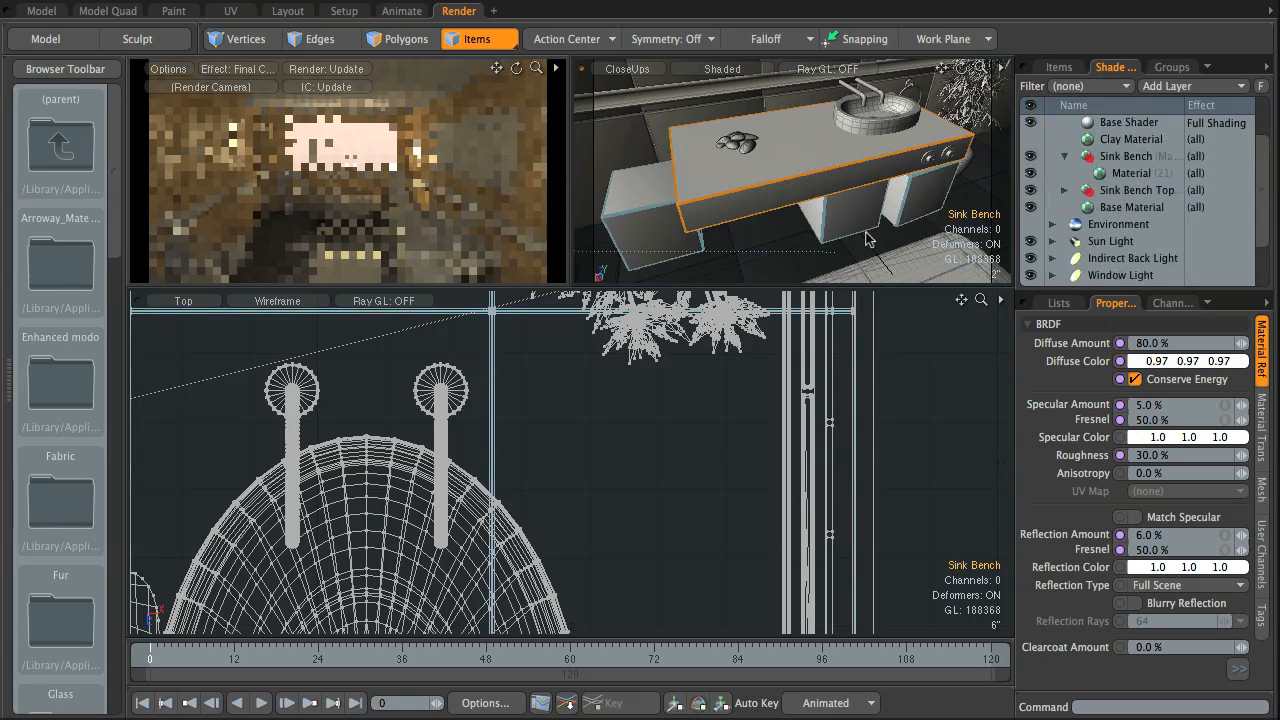
pyautogui.click(1064, 156)
pyautogui.click(1064, 174)
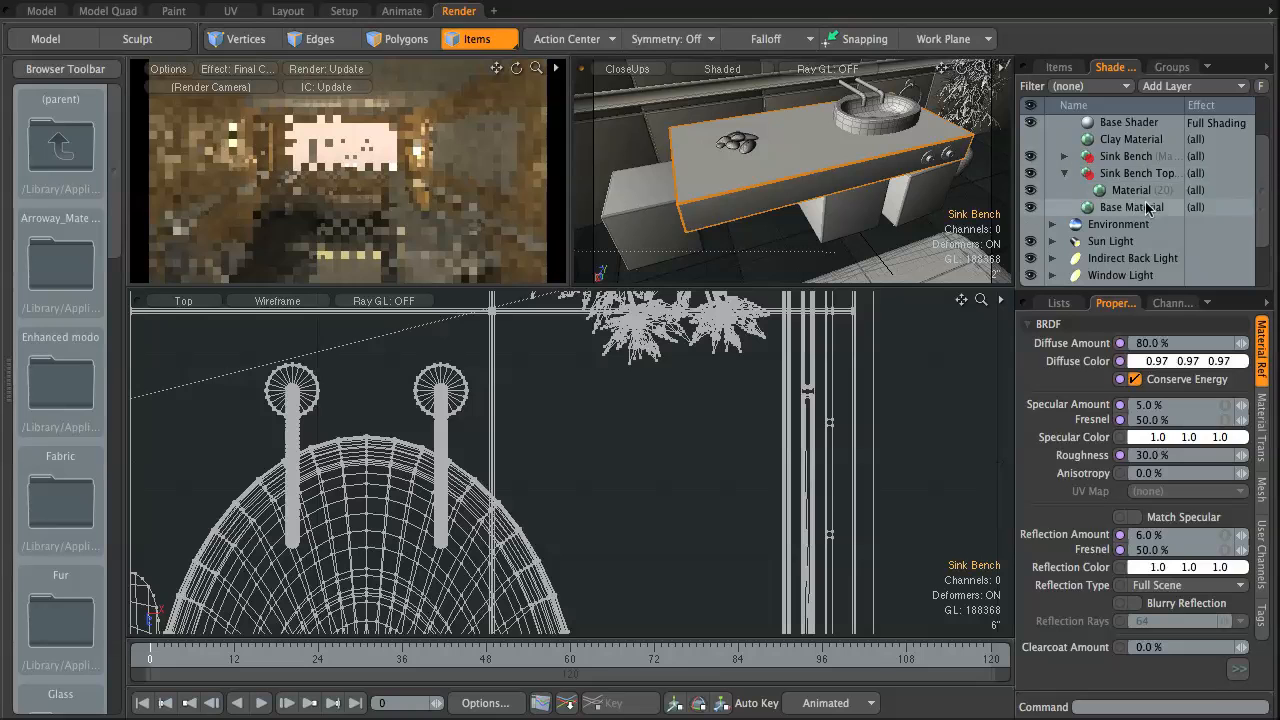
# - Add slate.png from the Slate folder as an image map in the Sink Bench Top group, comparing it with slate bump.png first
pyautogui.click(1135, 174)
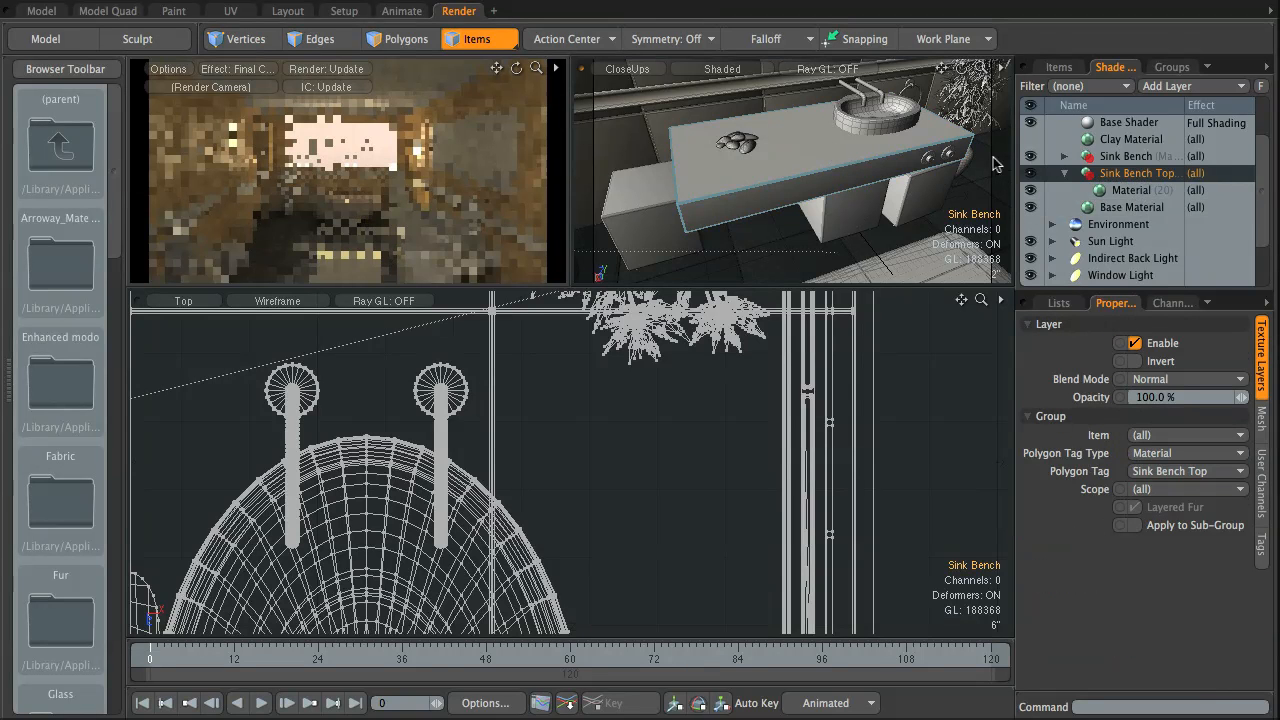
pyautogui.click(1190, 86)
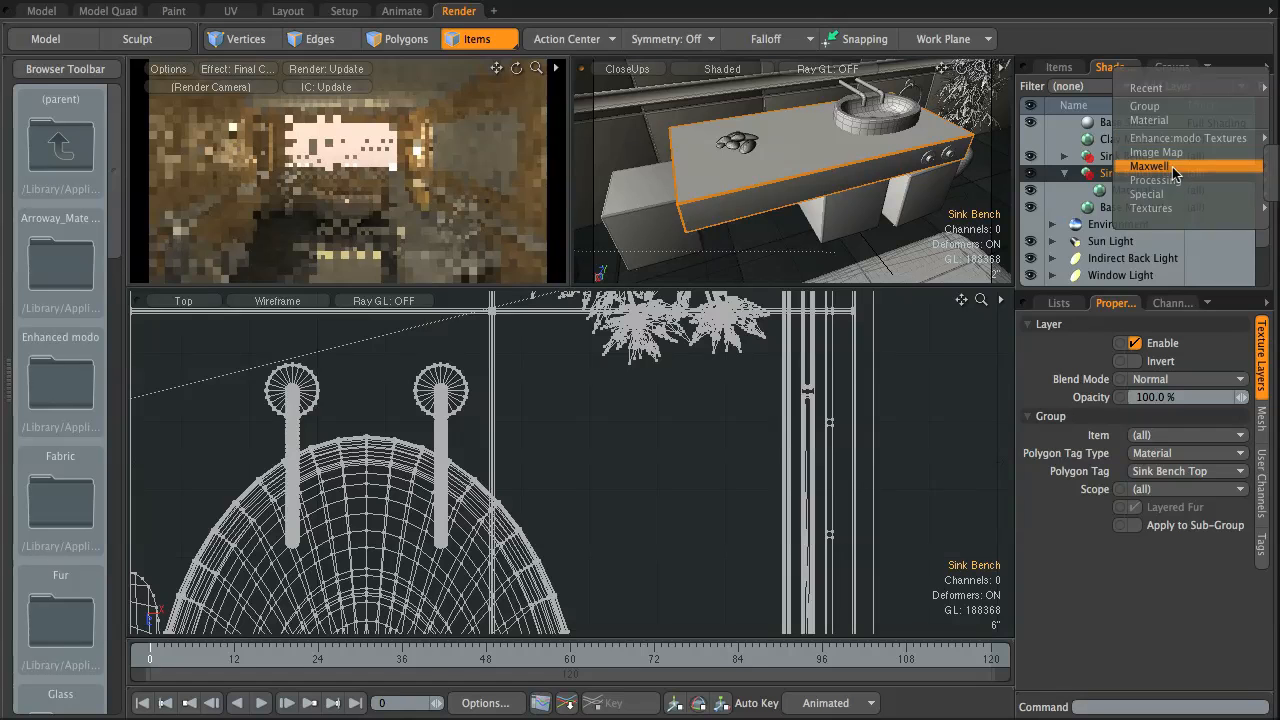
pyautogui.click(1262, 156)
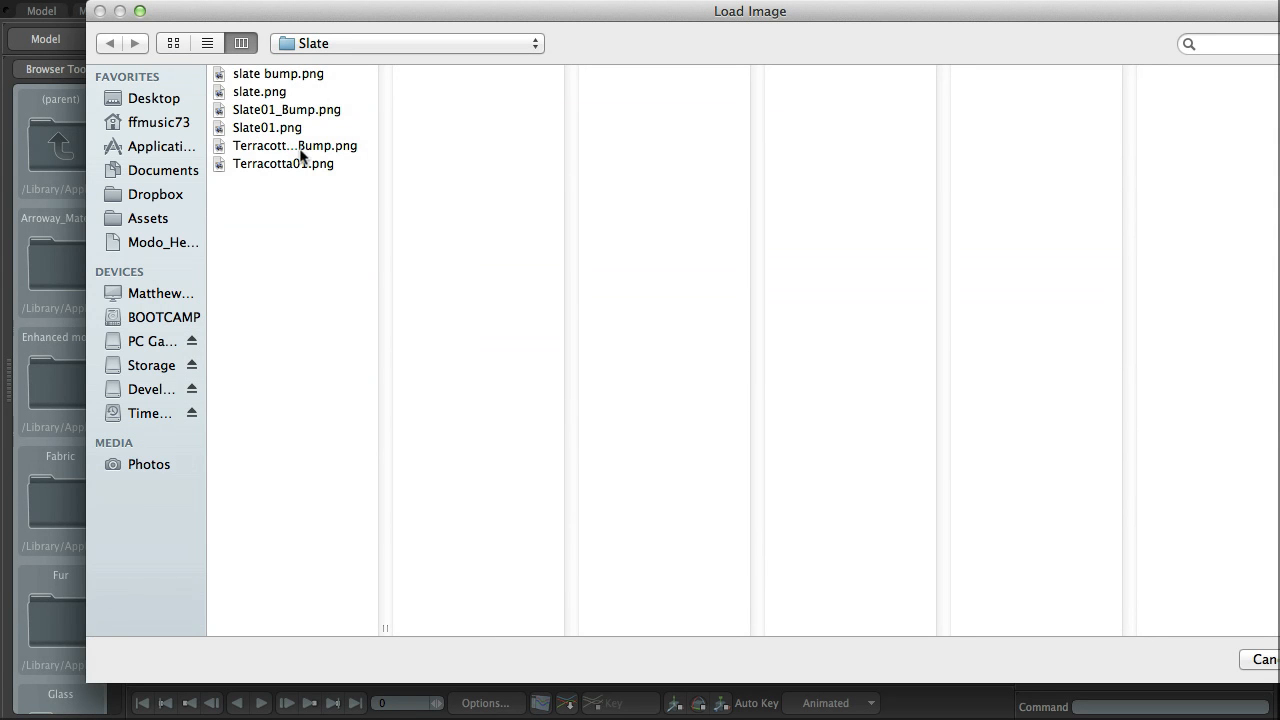
pyautogui.click(272, 94)
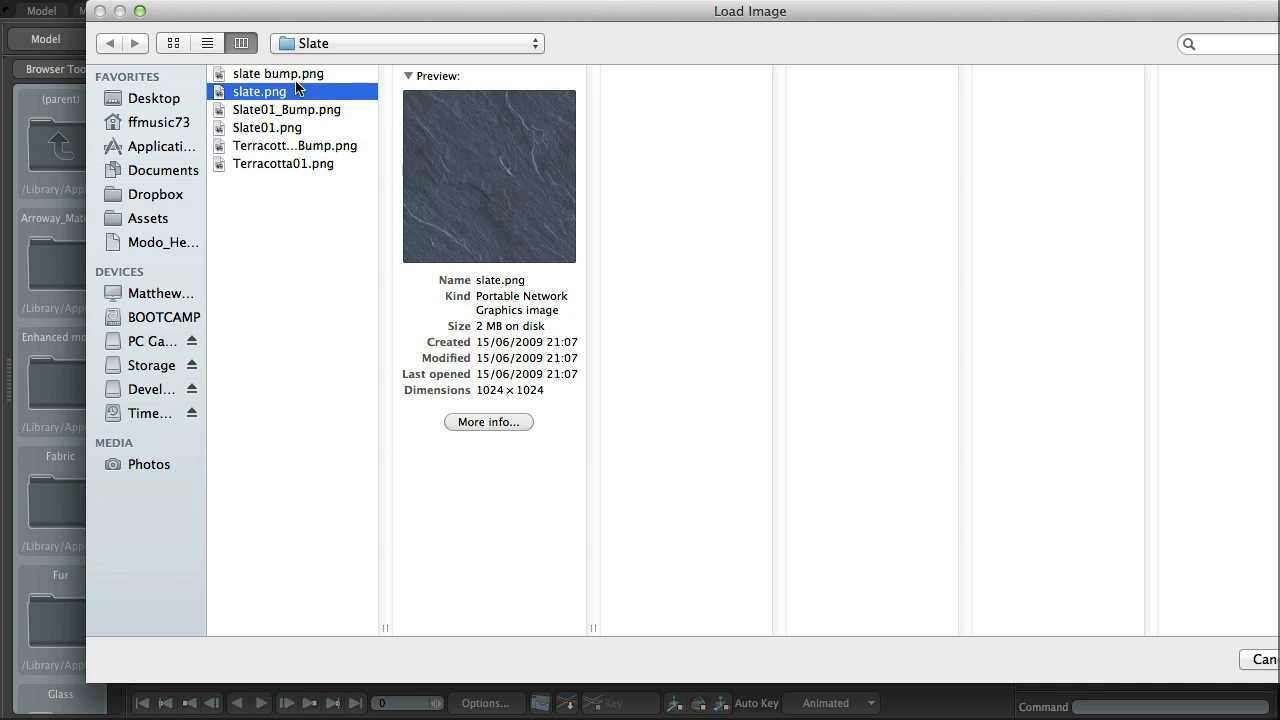
pyautogui.click(300, 76)
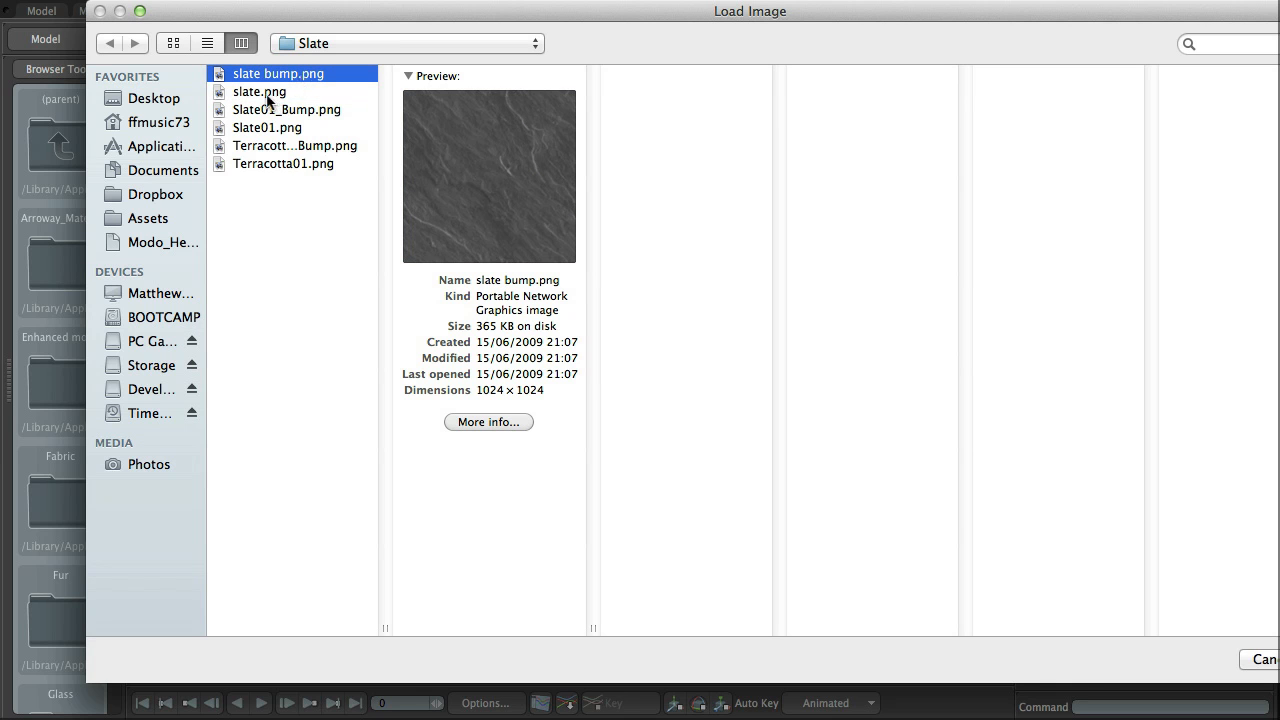
pyautogui.click(266, 94)
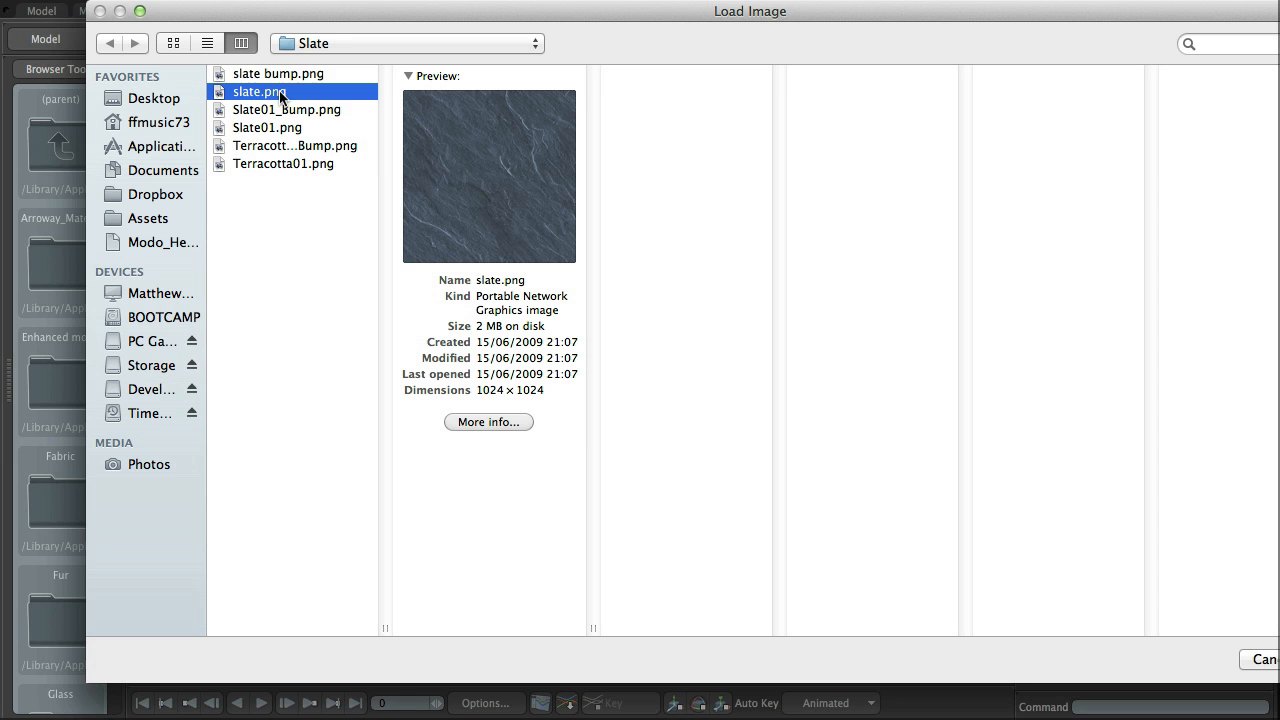
pyautogui.click(296, 76)
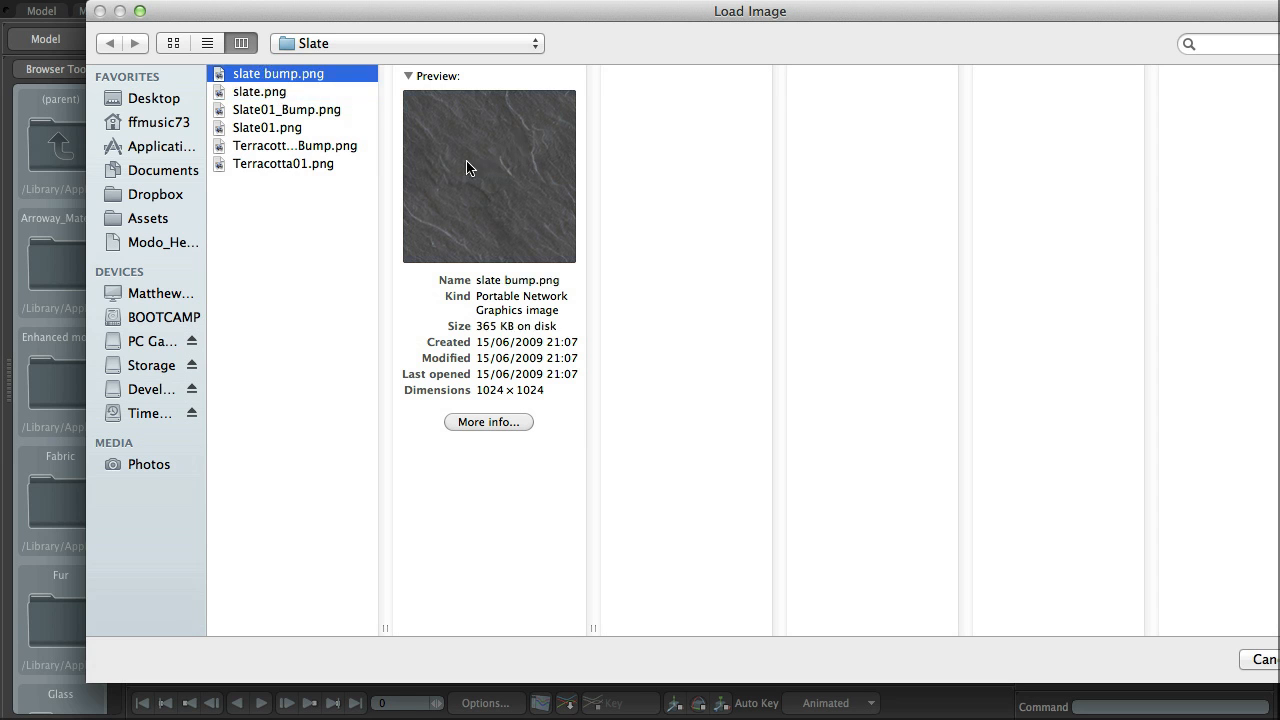
pyautogui.click(276, 93)
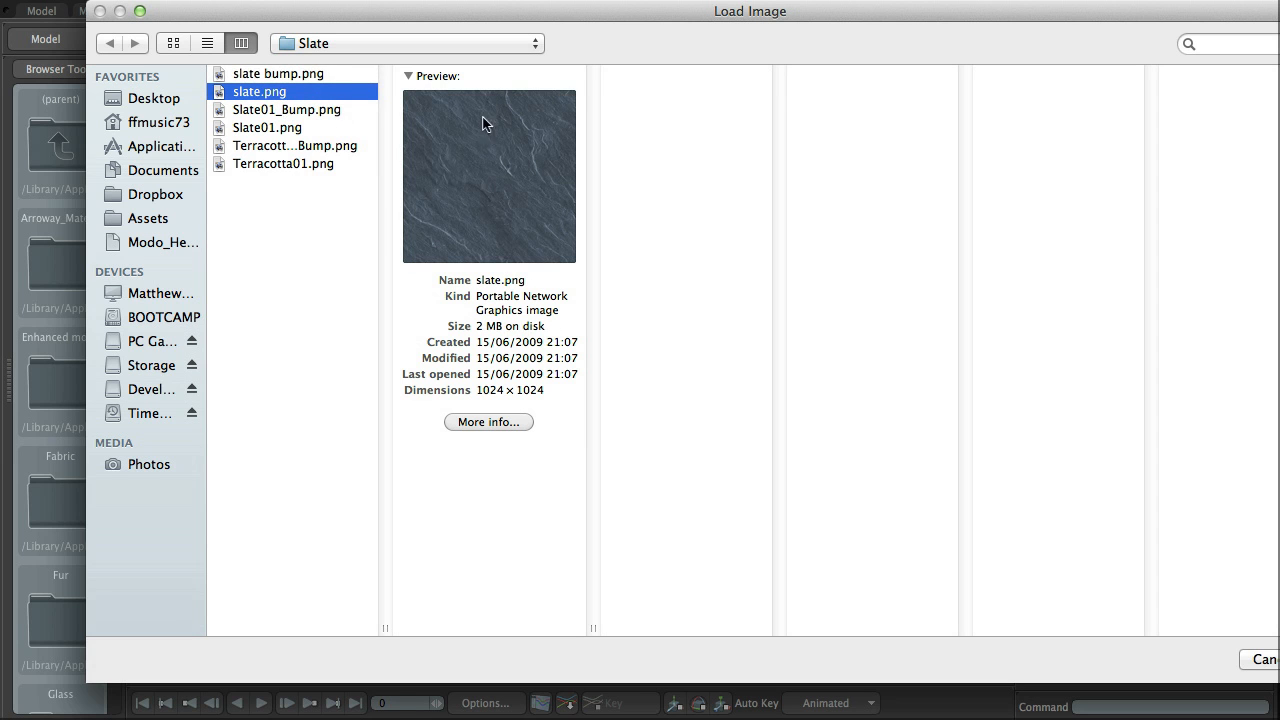
pyautogui.click(280, 79)
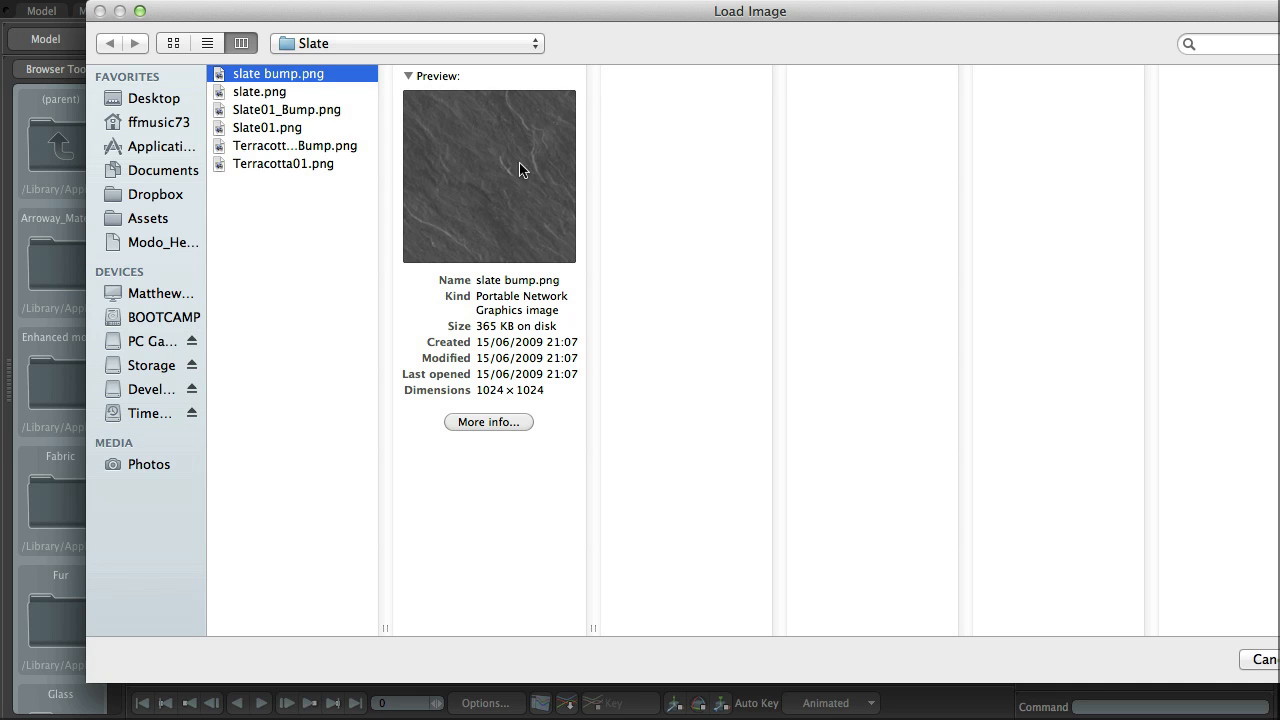
pyautogui.click(281, 93)
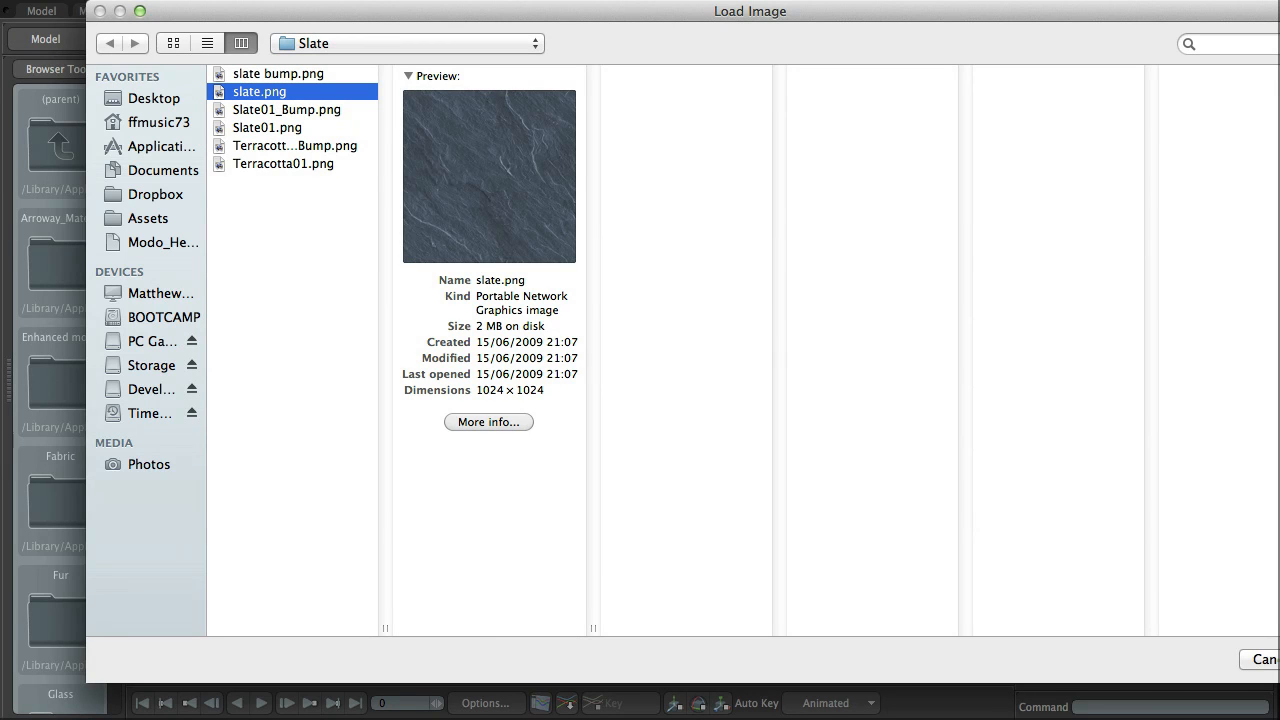
pyautogui.press('Return')
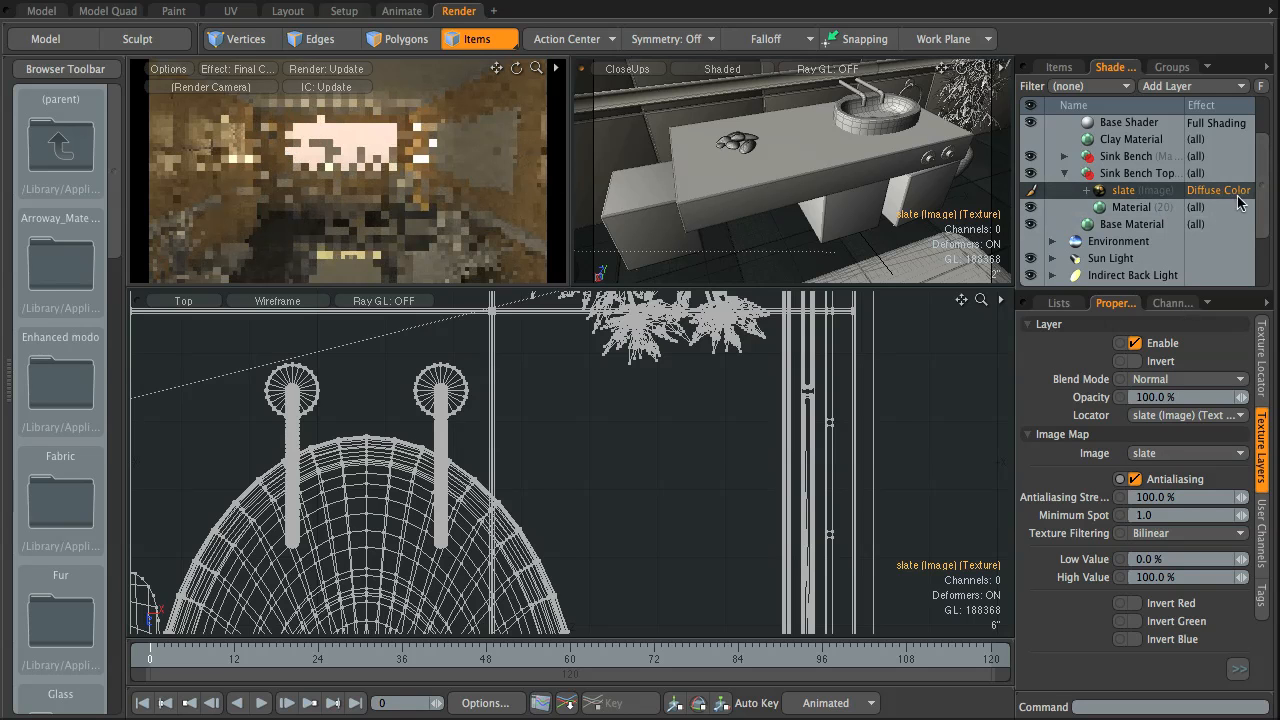
# - Turn off Antialiasing for the slate image layer and check the UV map choices of its texture locator
pyautogui.click(1135, 480)
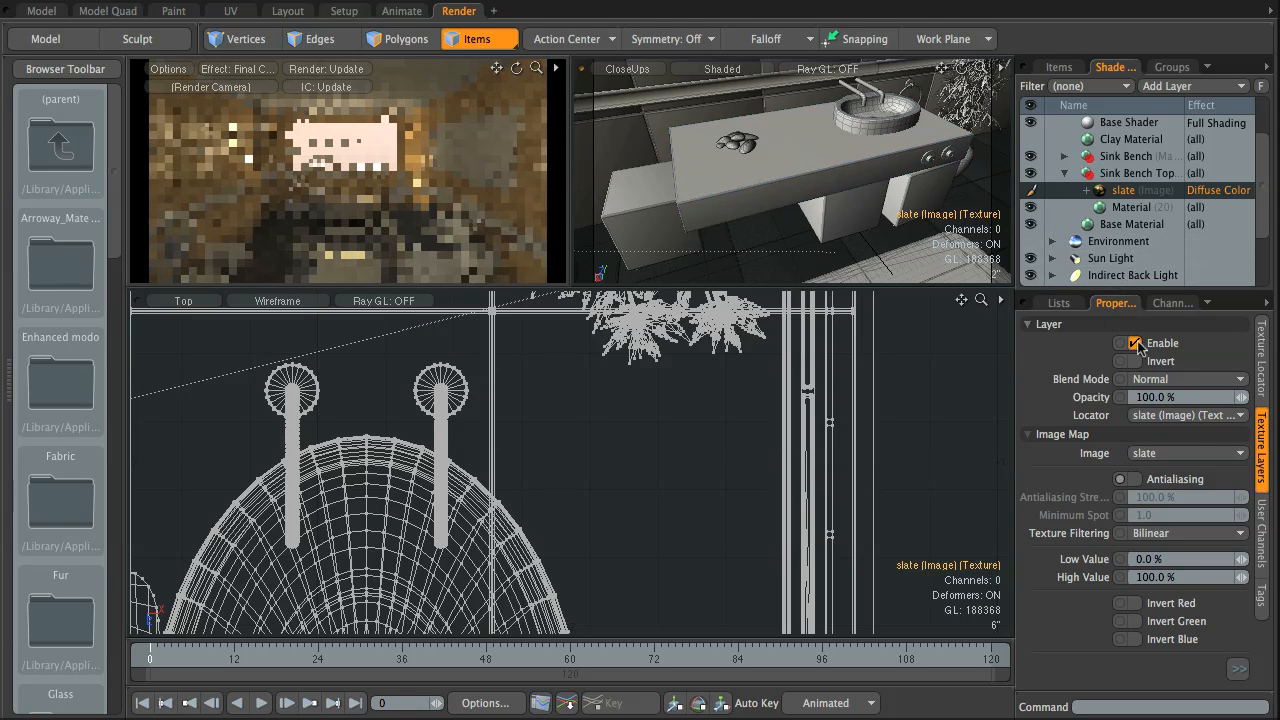
pyautogui.click(1266, 360)
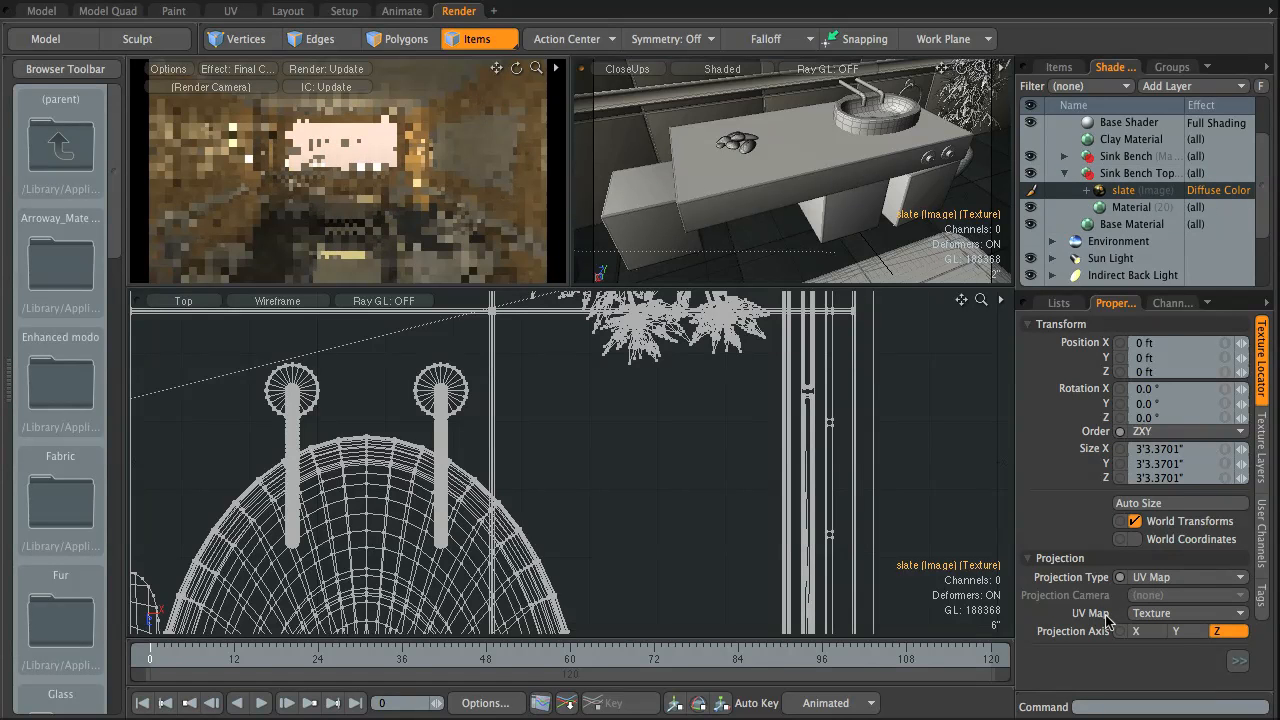
pyautogui.click(1150, 613)
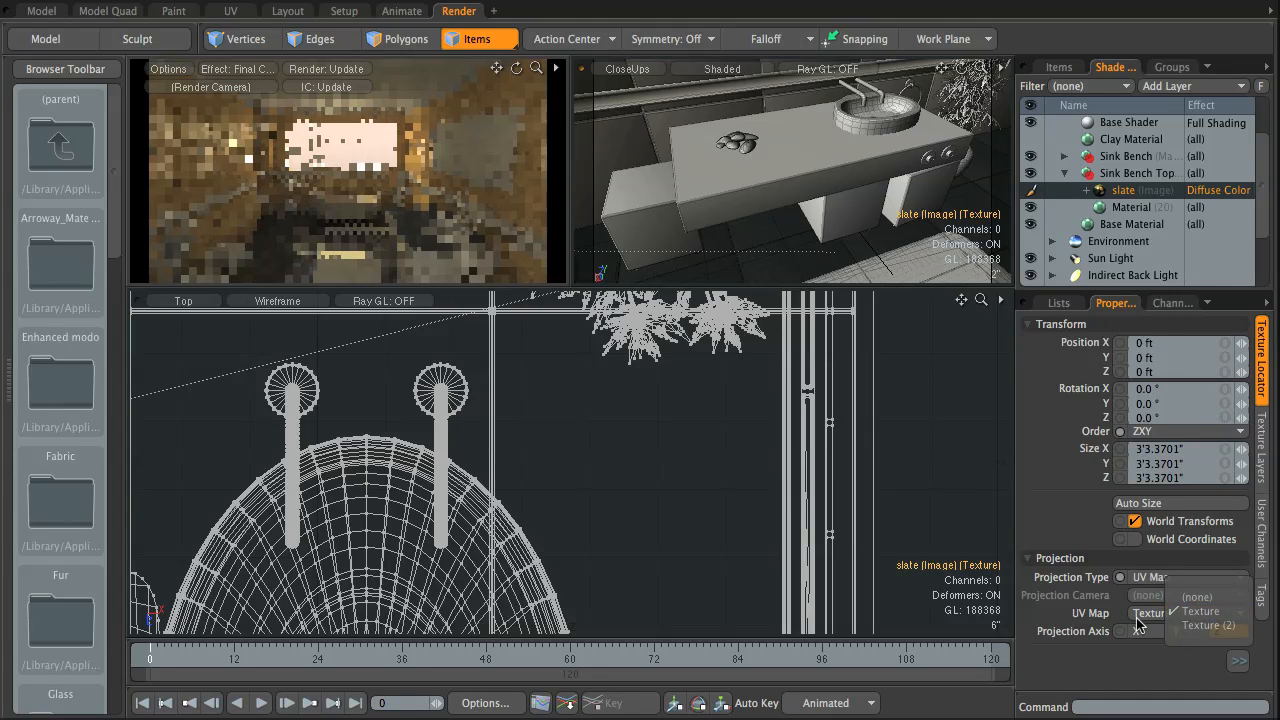
pyautogui.keyDown('alt'); pyautogui.moveTo(820, 130); pyautogui.dragTo(836, 192); pyautogui.keyUp('alt')
# - Delete the Texture UV map from the Sink Bench item's vertex map list
pyautogui.click(1058, 302)
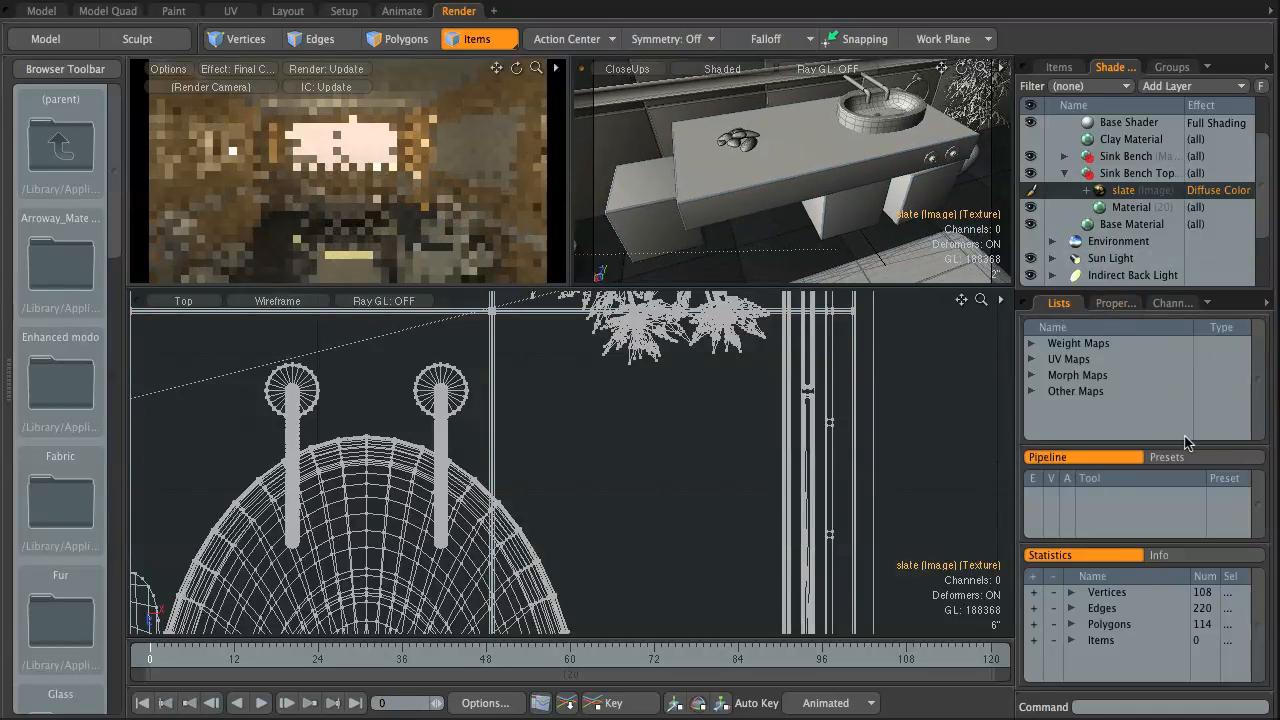
pyautogui.click(1031, 359)
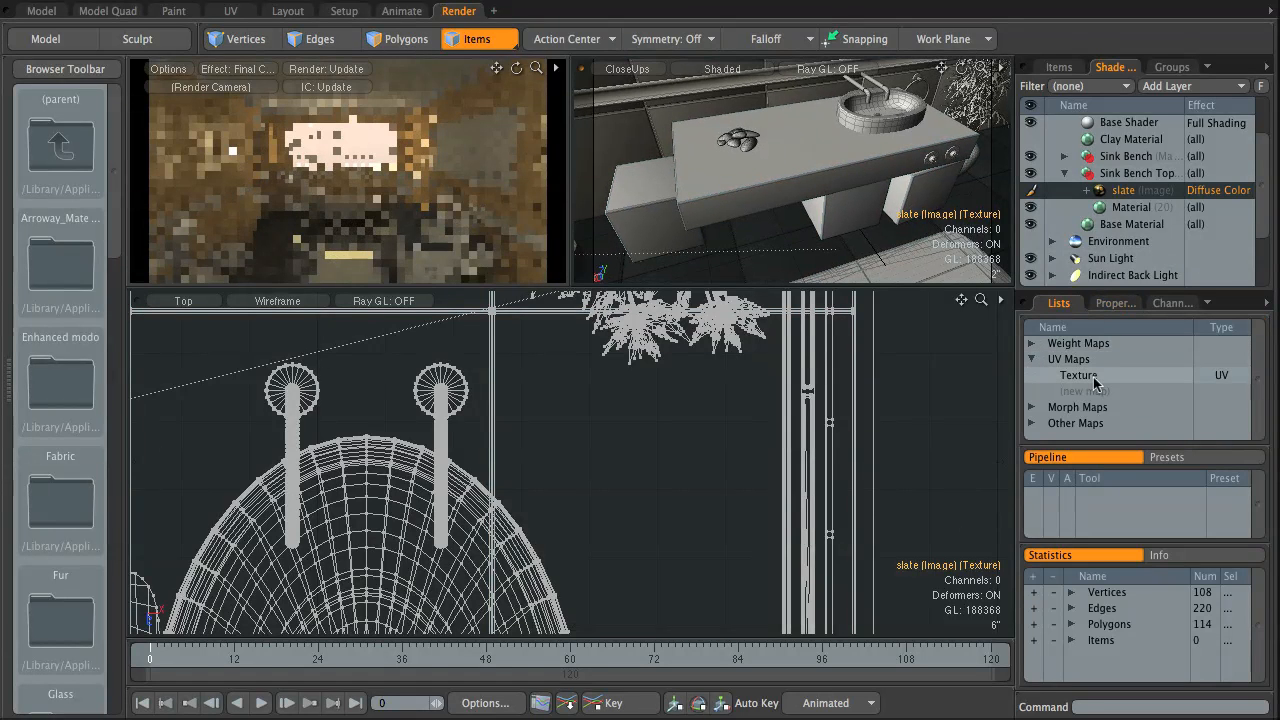
pyautogui.click(1060, 70)
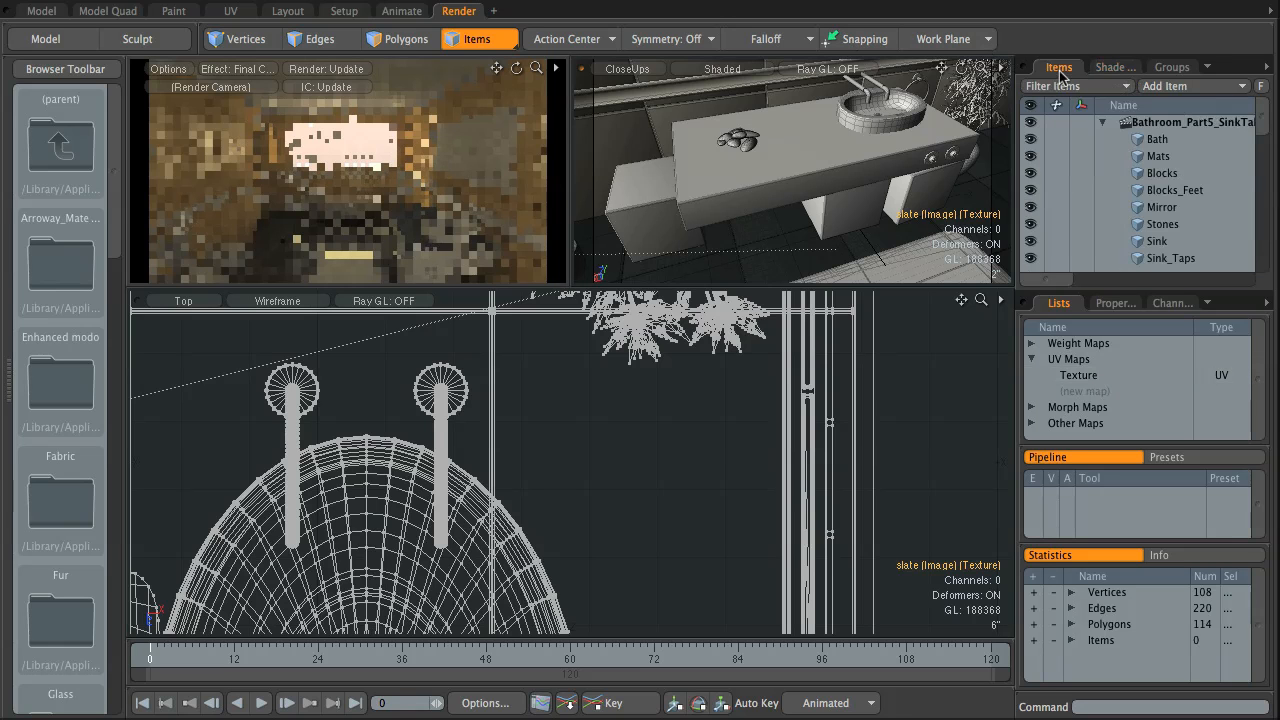
pyautogui.scroll(-4, 1150, 205)
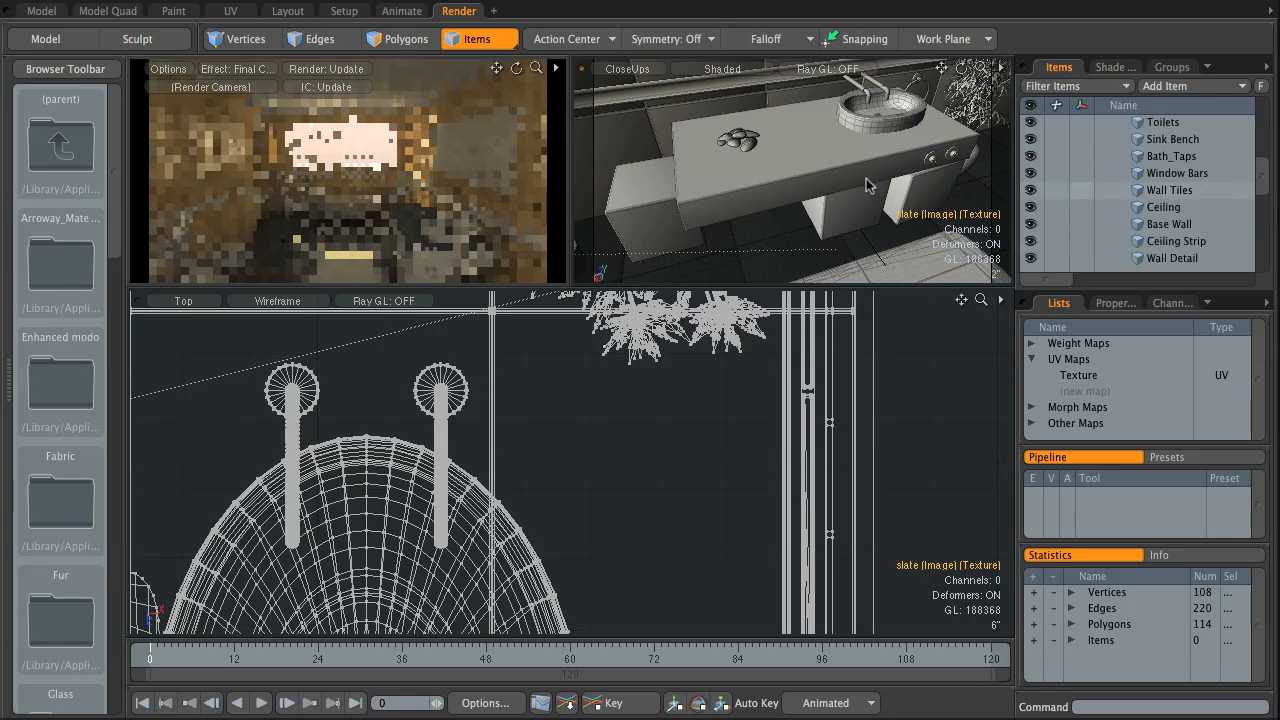
pyautogui.click(805, 183)
pyautogui.click(1174, 158)
pyautogui.click(1173, 142)
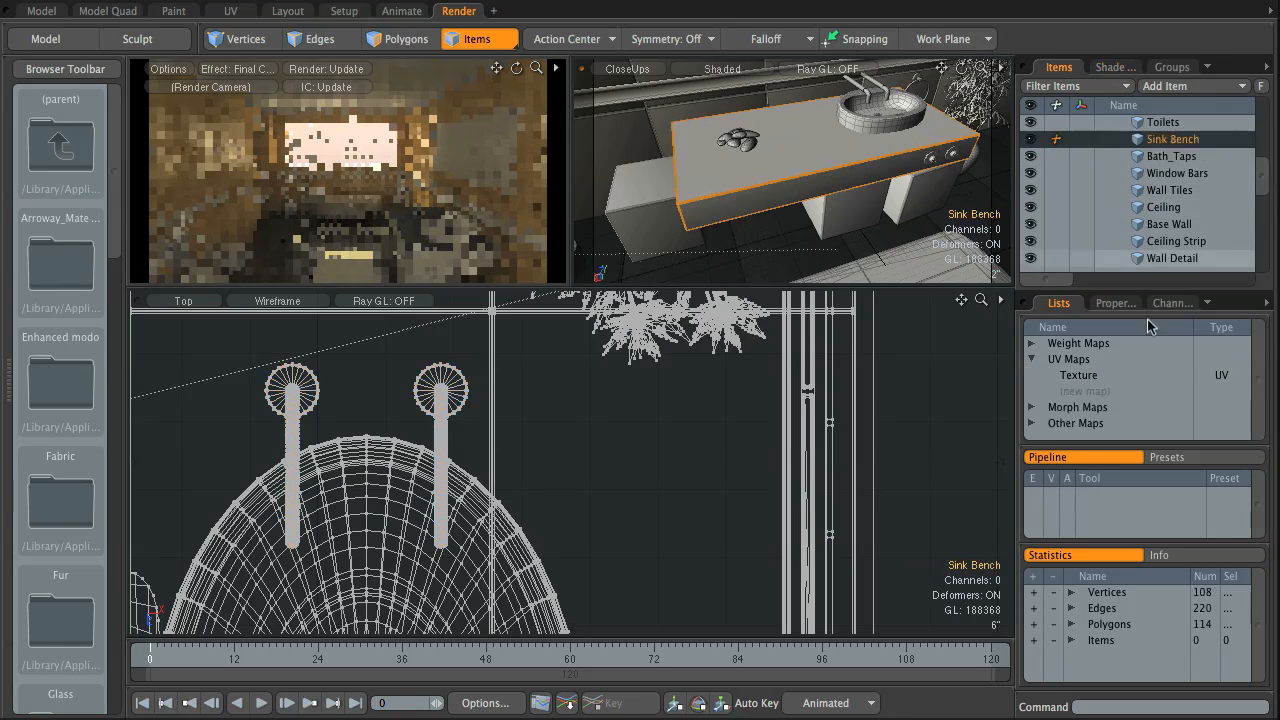
pyautogui.rightClick(1100, 376)
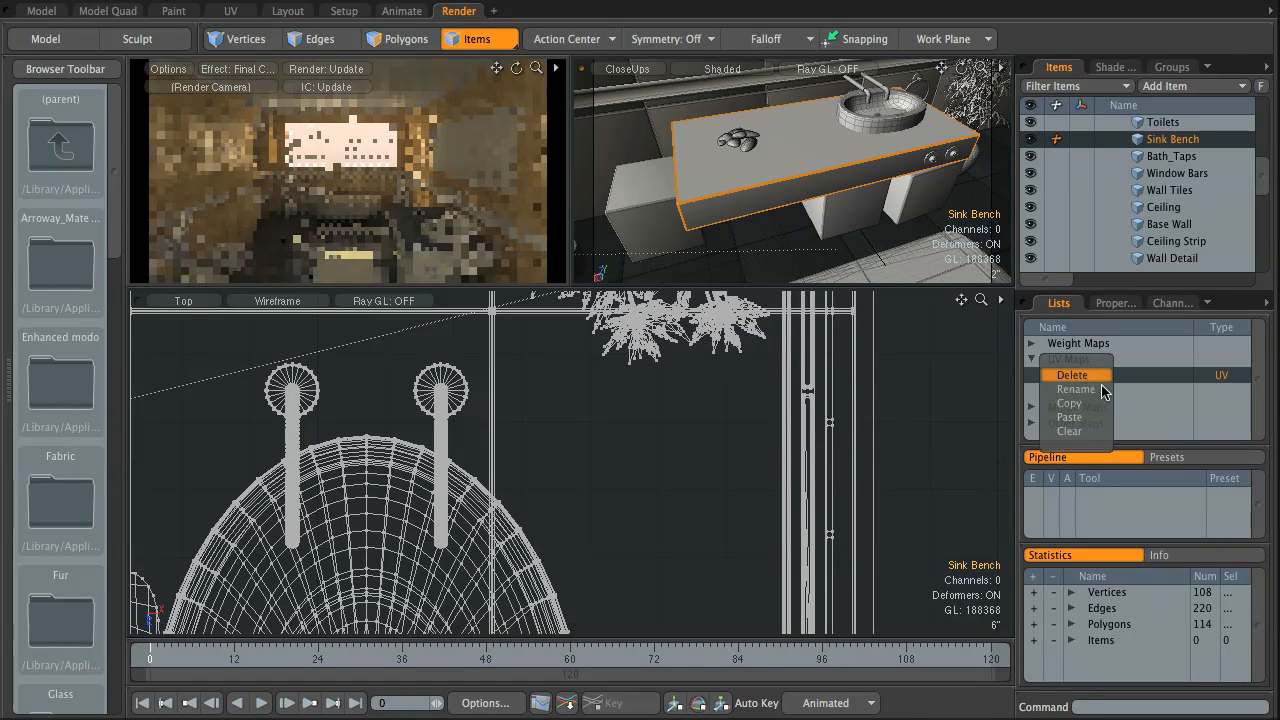
pyautogui.click(1072, 375)
pyautogui.click(925, 414)
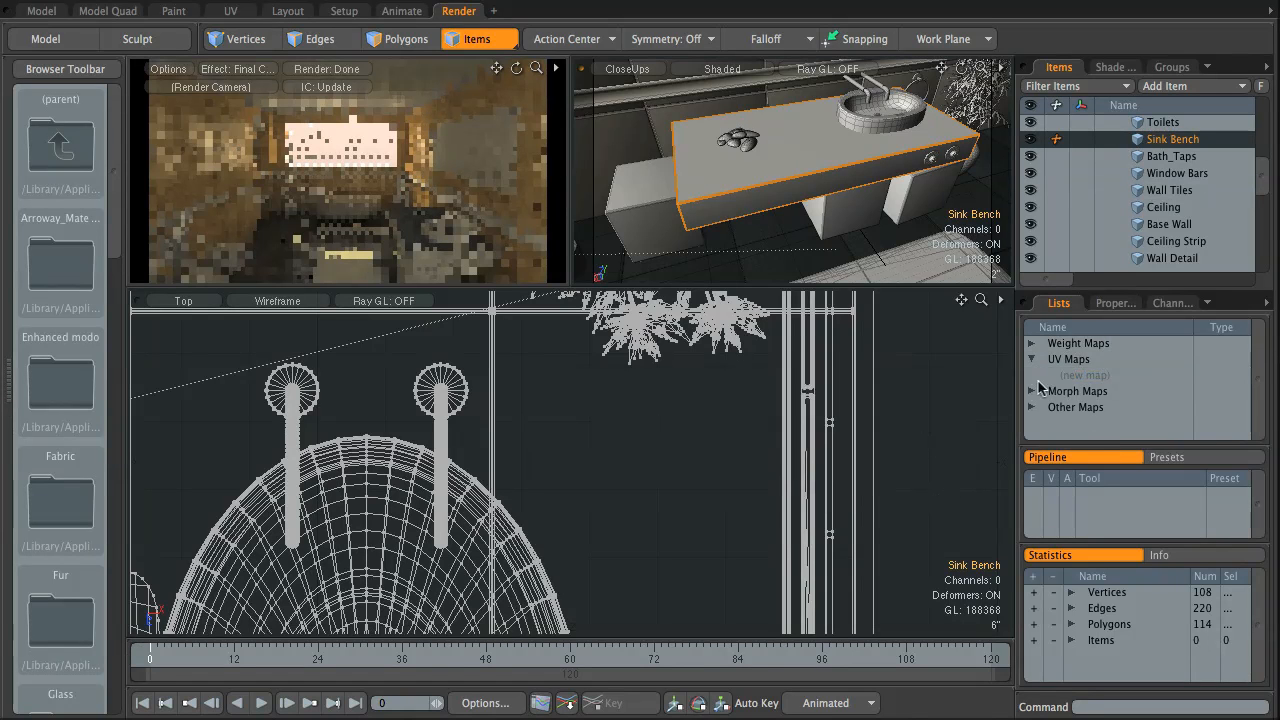
# - Create a new UV map named SinkBench for the Sink Bench item
pyautogui.click(1122, 375)
pyautogui.write('S')
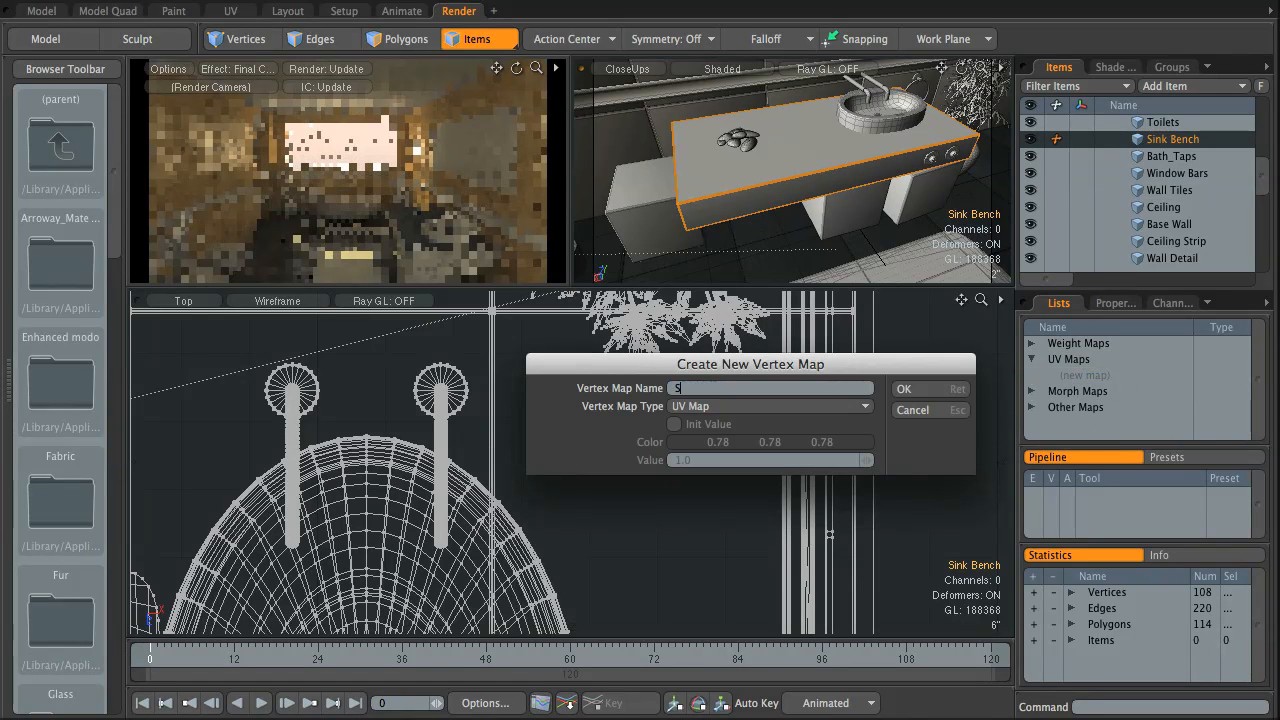
pyautogui.write('inkBench')
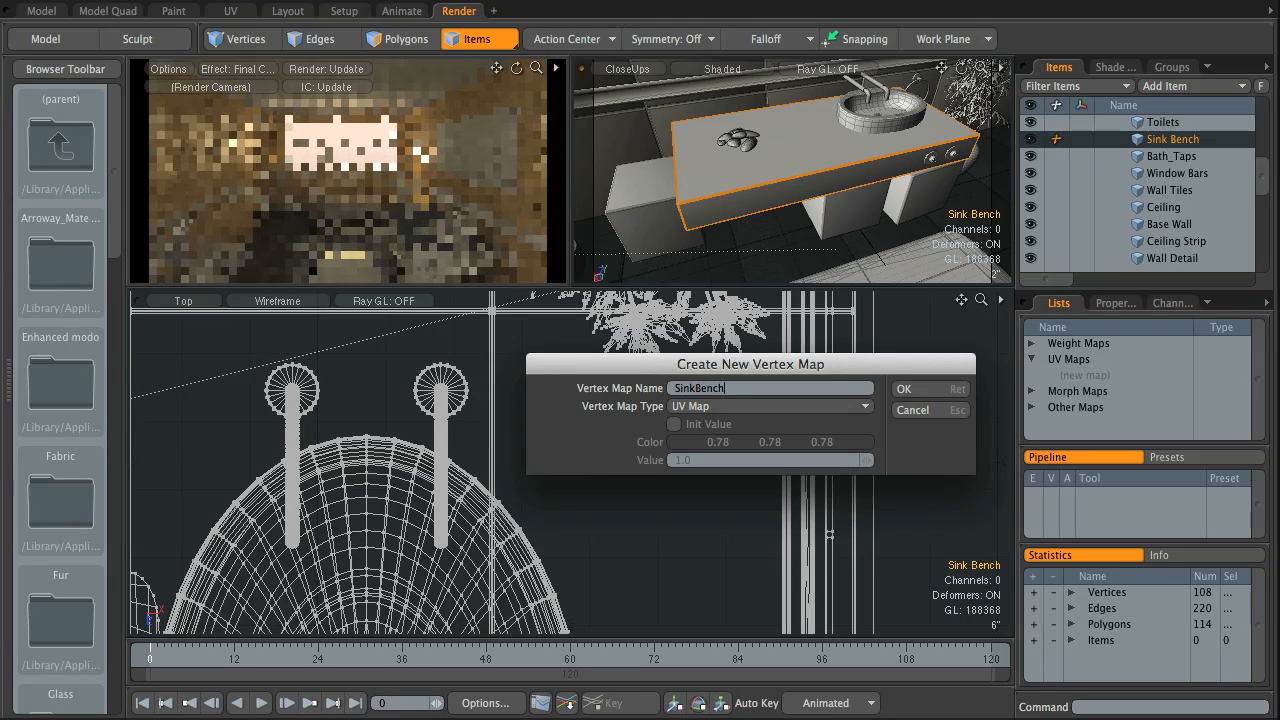
pyautogui.press('Return')
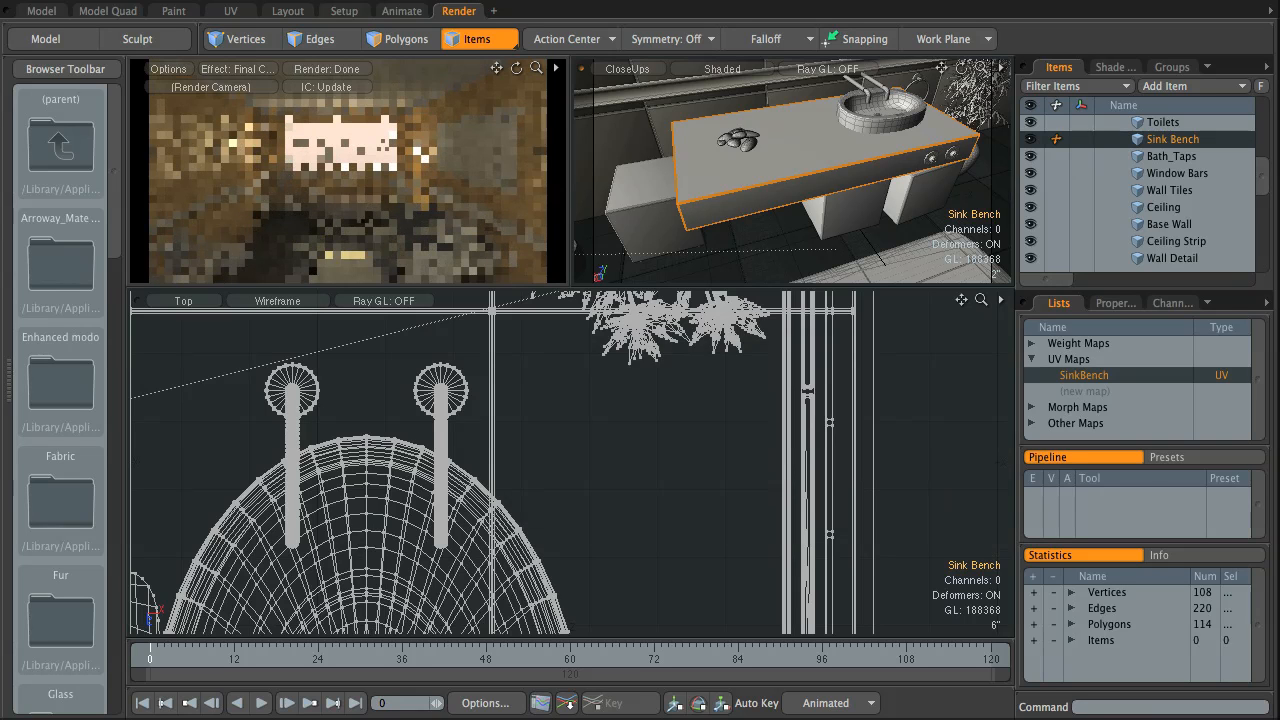
# - In the Model layout, select the sink bench's top polygon and inset it with Polygon Bevel
pyautogui.keyDown('alt'); pyautogui.moveTo(833, 161); pyautogui.dragTo(875, 194); pyautogui.keyUp('alt')
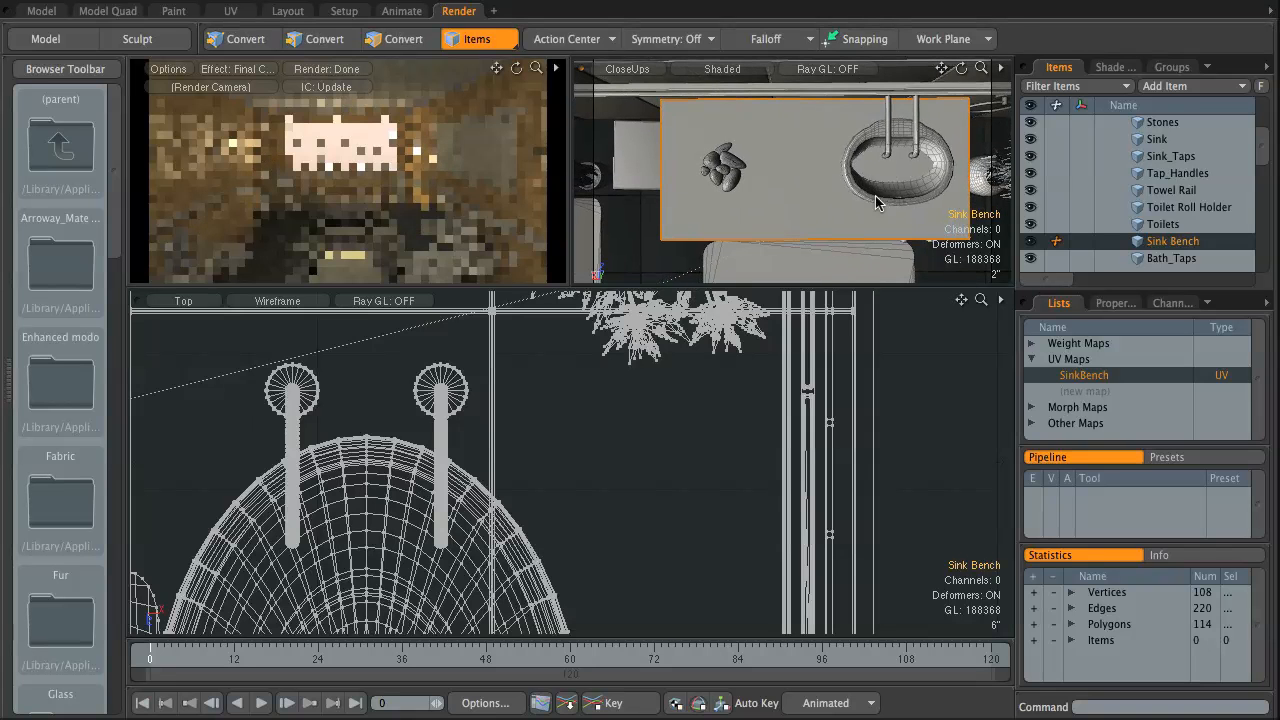
pyautogui.click(41, 10)
pyautogui.keyDown('alt'); pyautogui.moveTo(551, 279); pyautogui.dragTo(983, 160); pyautogui.keyUp('alt')
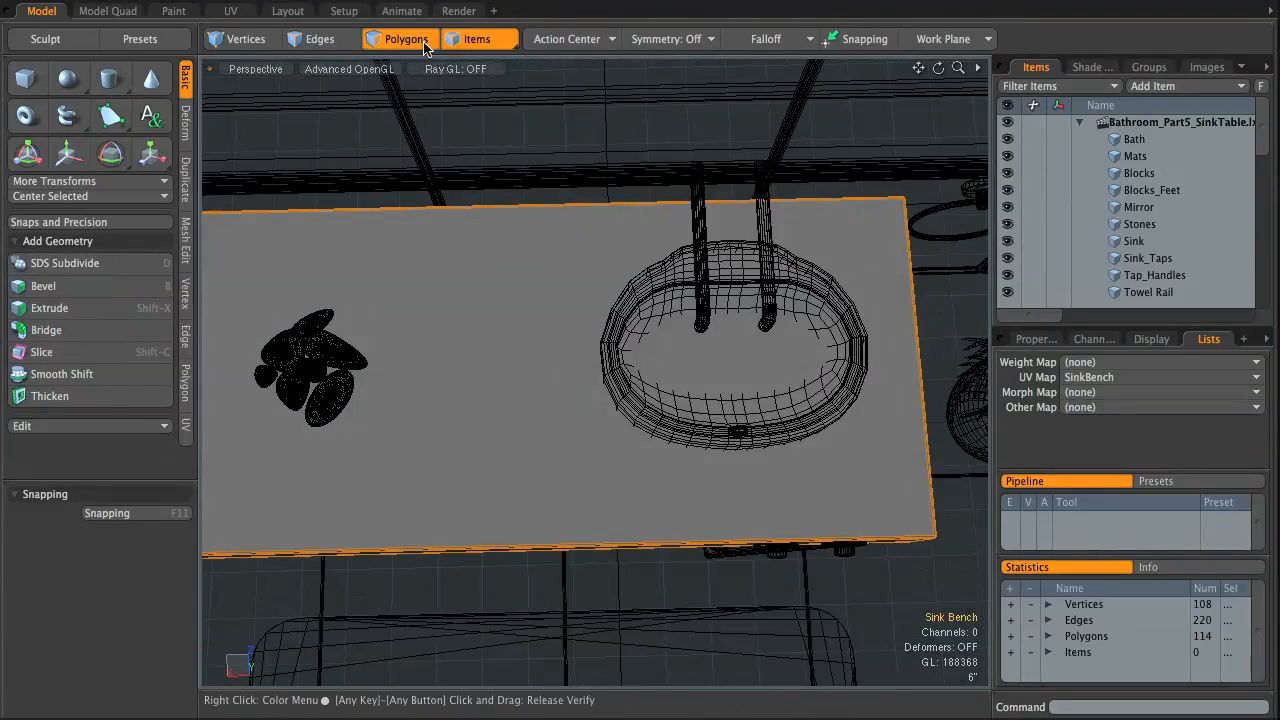
pyautogui.click(398, 38)
pyautogui.keyDown('alt'); pyautogui.moveTo(600, 300); pyautogui.dragTo(680, 247); pyautogui.keyUp('alt')
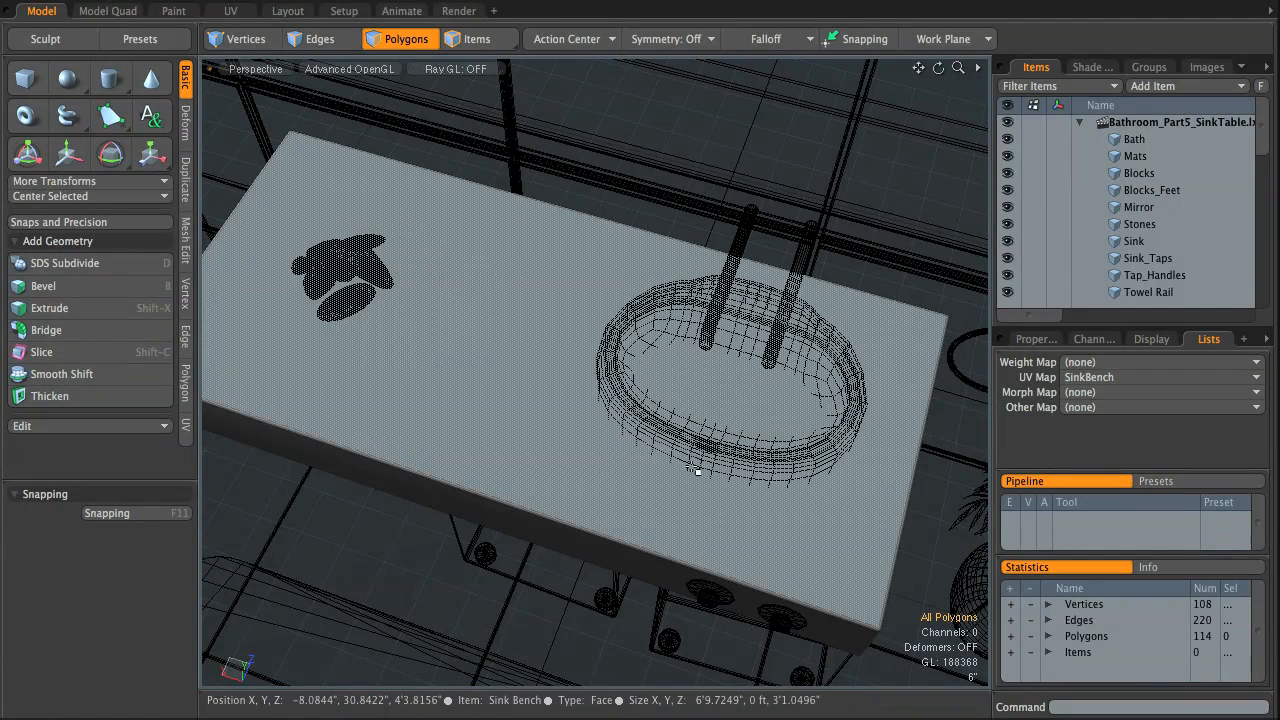
pyautogui.click(551, 354)
pyautogui.keyDown('alt'); pyautogui.moveTo(551, 354); pyautogui.dragTo(993, 445); pyautogui.keyUp('alt')
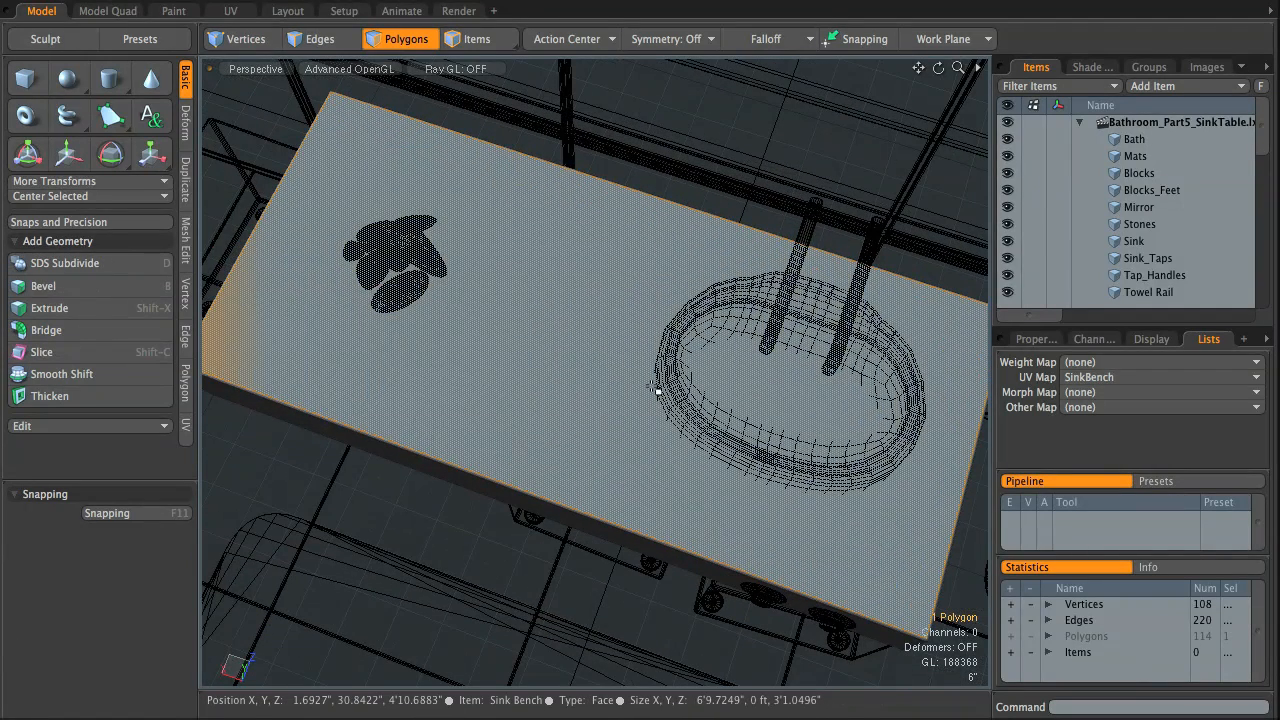
pyautogui.press('b')
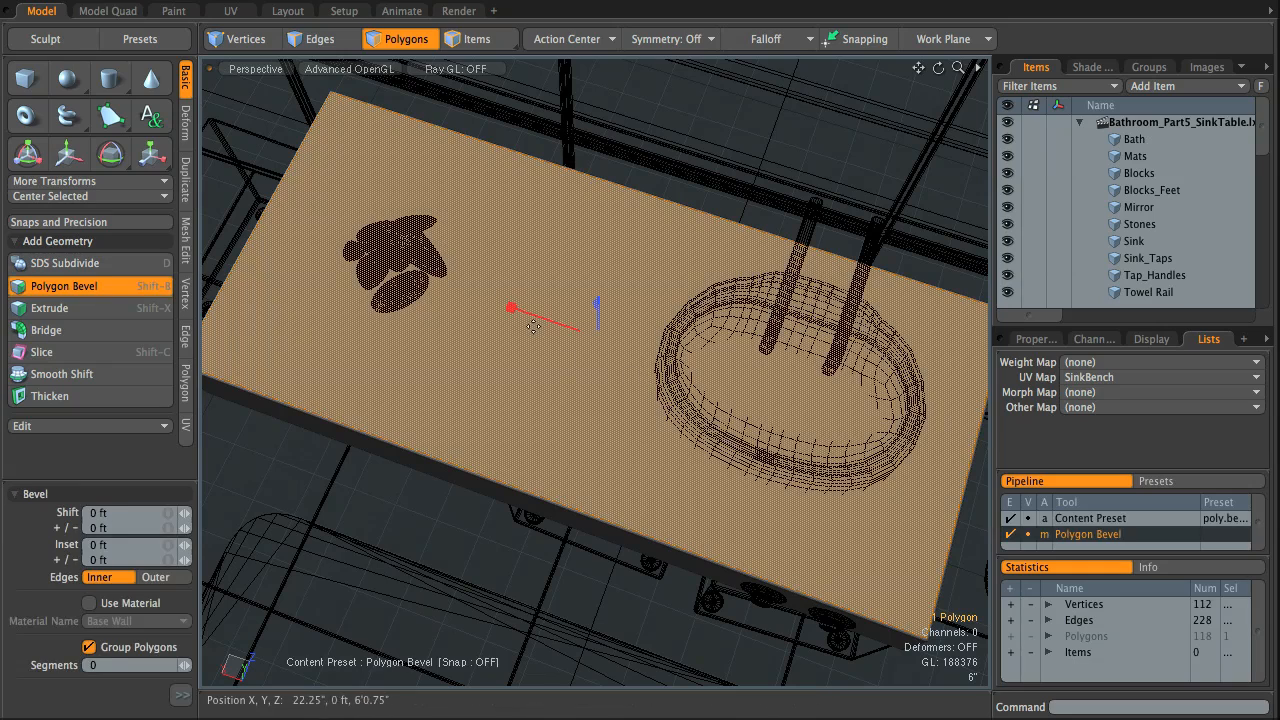
pyautogui.moveTo(516, 322); pyautogui.dragTo(622, 124)
pyautogui.press('space')
pyautogui.click(621, 124)
# - Move the inset's short edge at the sink end inward along X to beneath the sink
pyautogui.keyDown('alt'); pyautogui.moveTo(657, 257); pyautogui.dragTo(543, 203); pyautogui.keyUp('alt')
pyautogui.press('2')
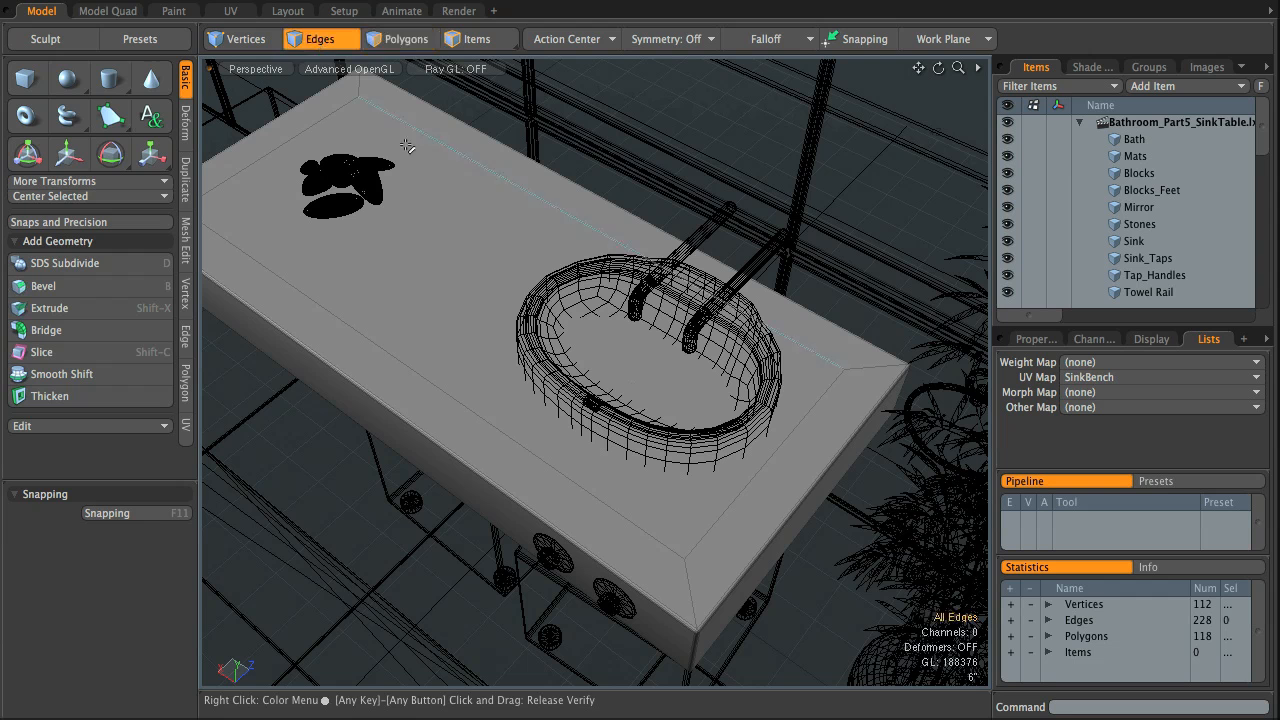
pyautogui.click(745, 491)
pyautogui.press('w')
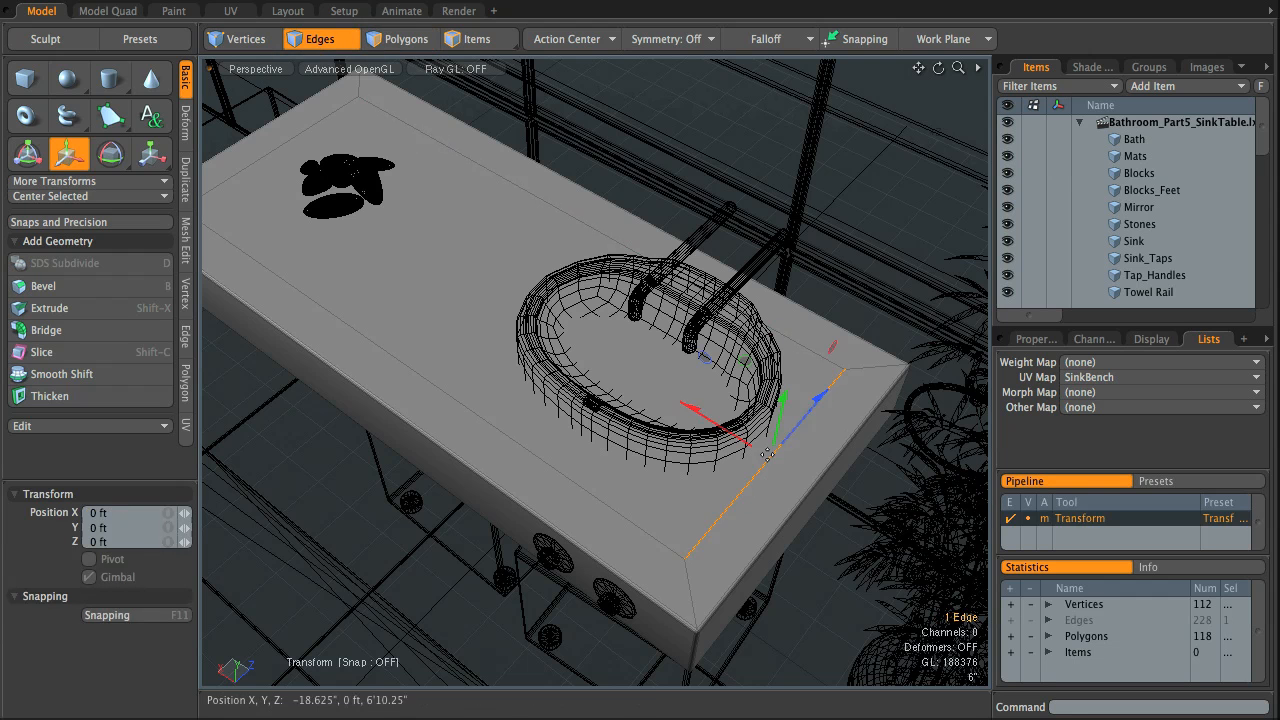
pyautogui.moveTo(705, 420); pyautogui.dragTo(674, 463)
pyautogui.press('space')
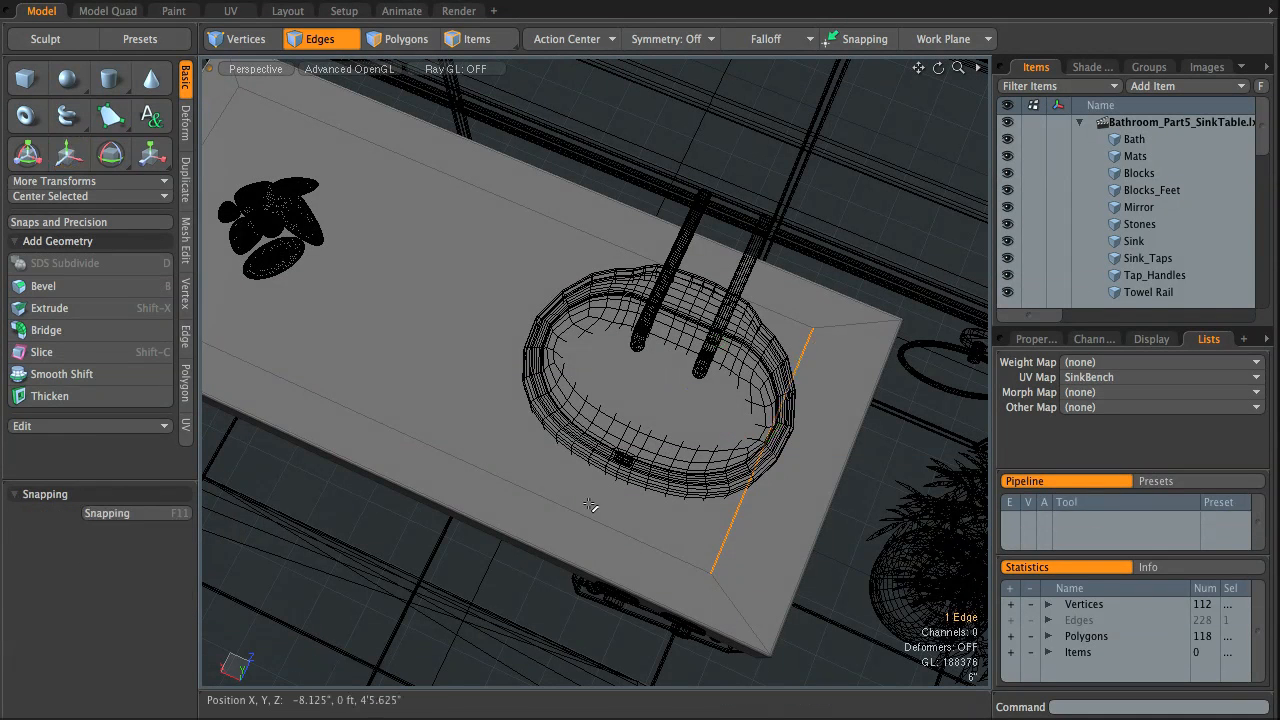
# - Move the front inset edge 10" and the rear inset edge -6.875" along Z so both run beneath the sink
pyautogui.click(586, 517)
pyautogui.press('w')
pyautogui.moveTo(430, 388); pyautogui.dragTo(440, 345)
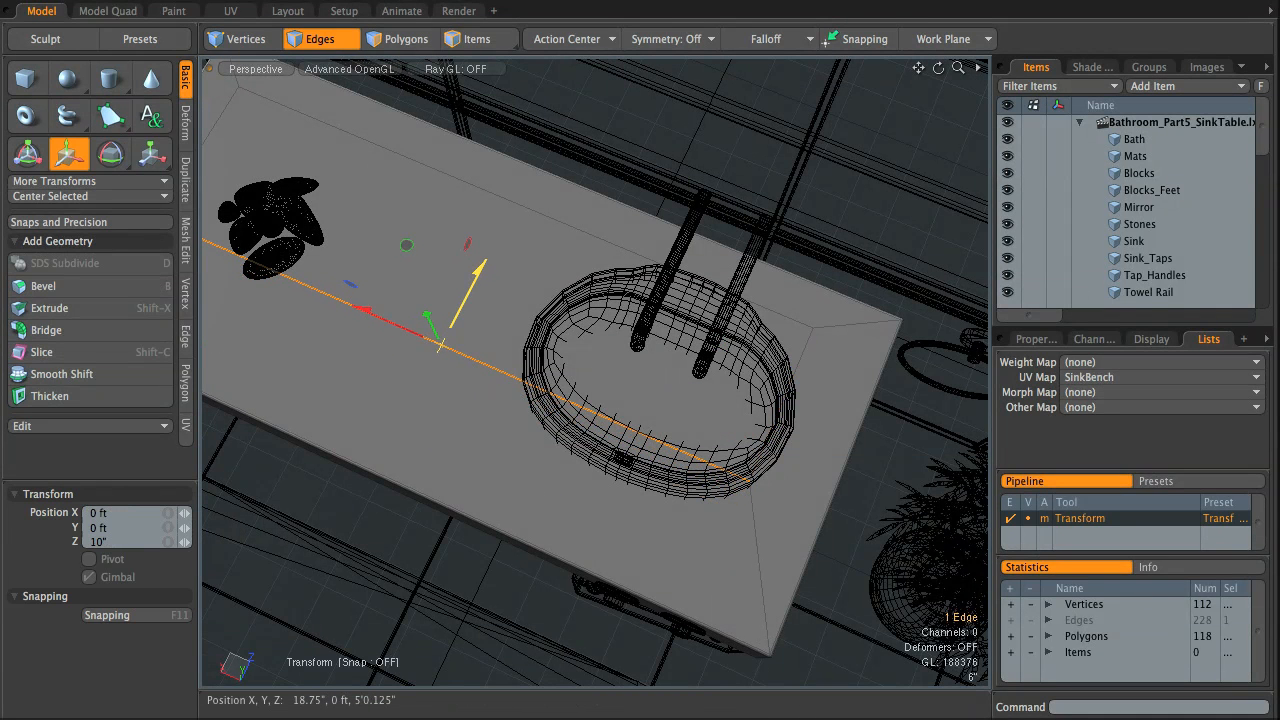
pyautogui.press('space')
pyautogui.click(587, 237)
pyautogui.press('w')
pyautogui.moveTo(549, 134); pyautogui.dragTo(521, 188)
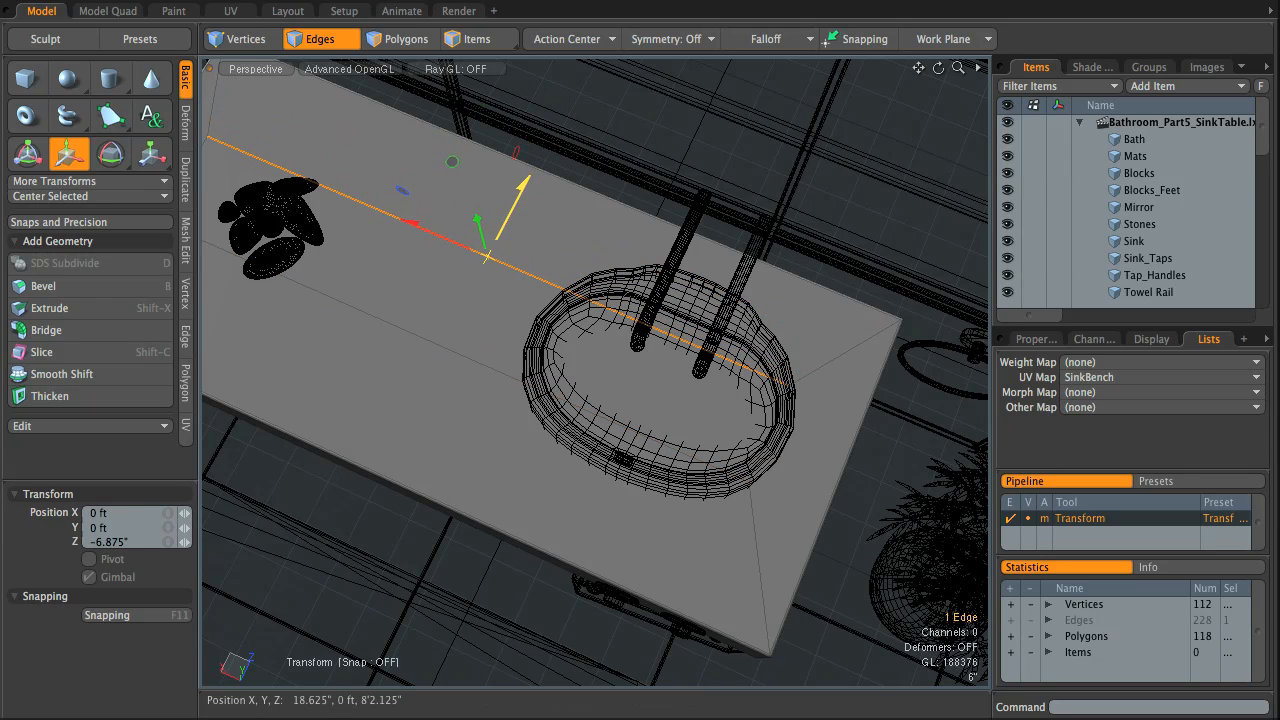
pyautogui.press('space')
# - Shift the inset's short edge at the sink end another 0.5" along X
pyautogui.keyDown('alt'); pyautogui.moveTo(590, 365); pyautogui.dragTo(718, 485); pyautogui.keyUp('alt')
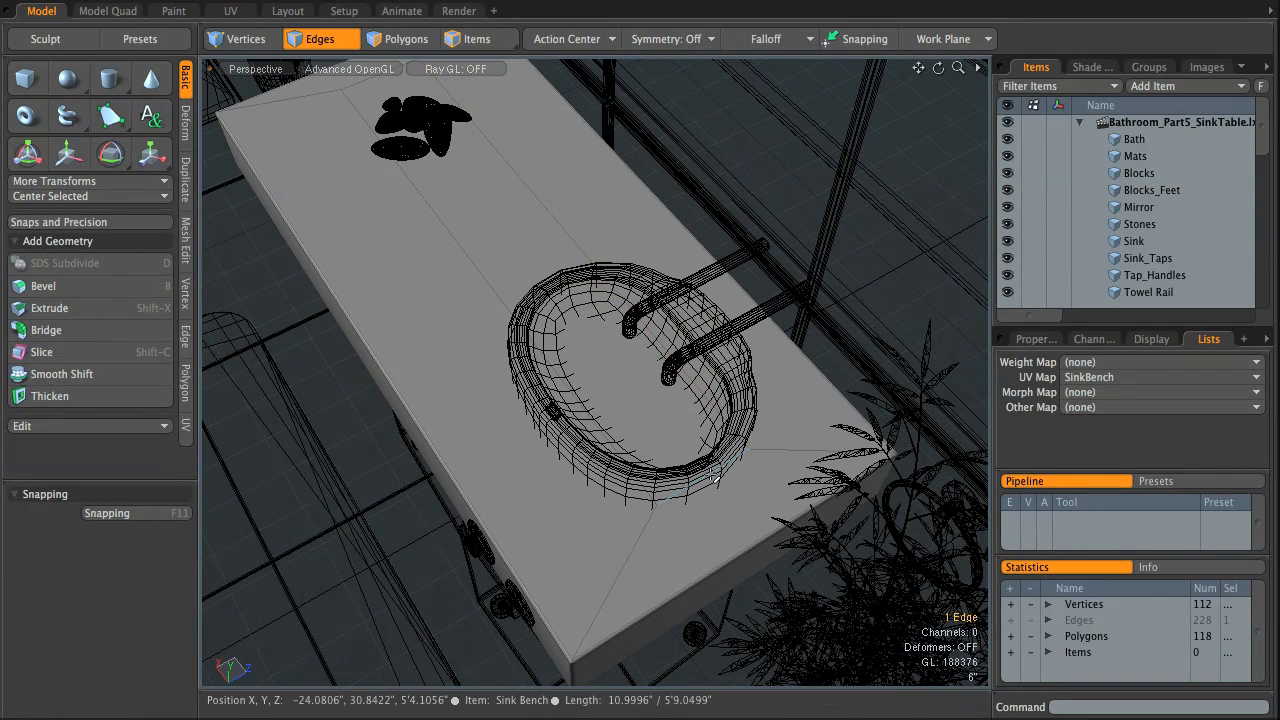
pyautogui.press('w')
pyautogui.moveTo(680, 453); pyautogui.dragTo(675, 447)
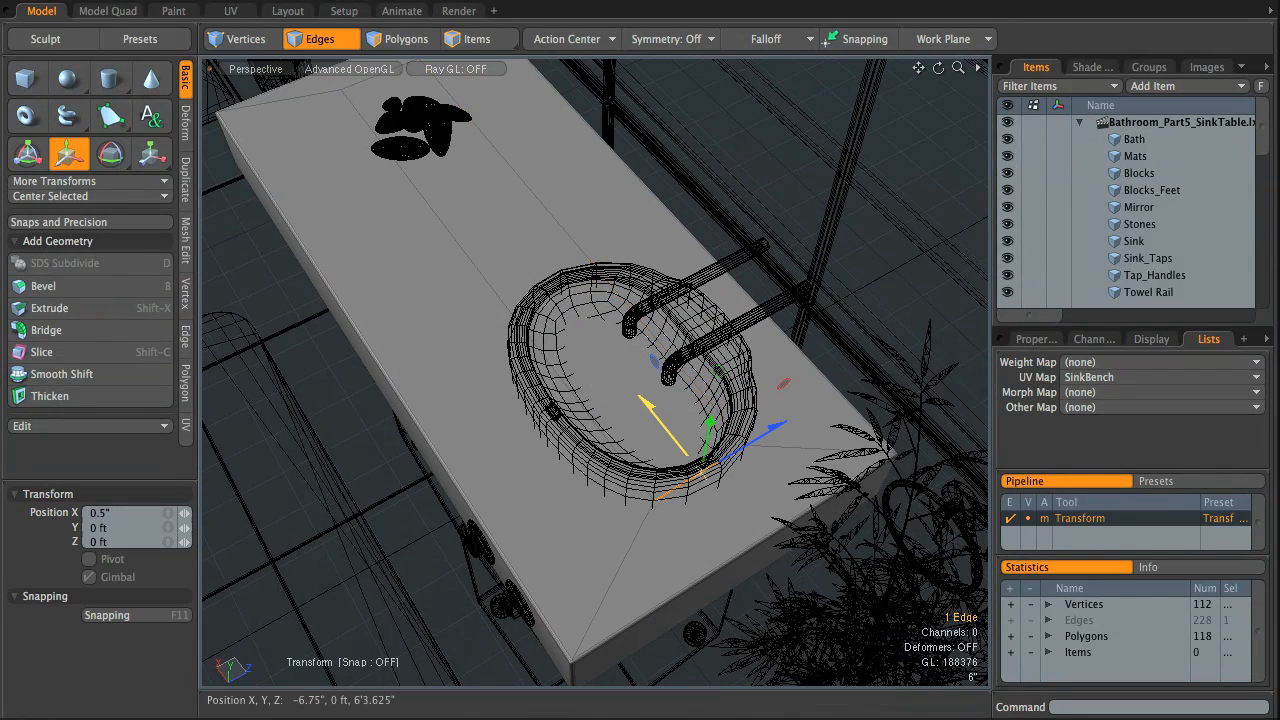
pyautogui.press('q')
pyautogui.click(457, 297)
# - Move the inset's short edge near the stones along X until it lies beneath the sink
pyautogui.keyDown('alt'); pyautogui.moveTo(457, 297); pyautogui.dragTo(685, 317); pyautogui.keyUp('alt')
pyautogui.keyDown('alt'); pyautogui.keyDown('shift'); pyautogui.moveTo(250, 357); pyautogui.dragTo(409, 347); pyautogui.keyUp('shift'); pyautogui.keyUp('alt')
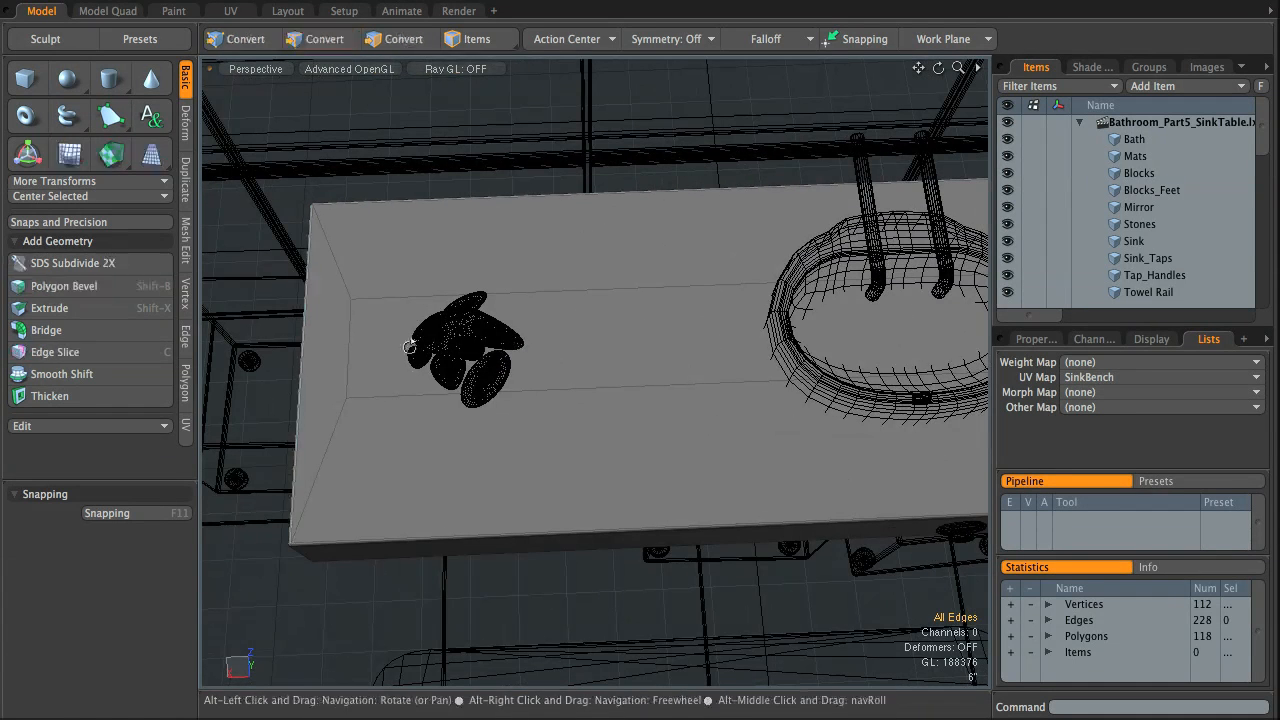
pyautogui.press('2')
pyautogui.click(391, 351)
pyautogui.press('w')
pyautogui.moveTo(284, 364); pyautogui.dragTo(700, 362)
pyautogui.press('q')
# - Bevel the inset polygon beneath the sink slightly downward into the bench top
pyautogui.keyDown('alt'); pyautogui.moveTo(860, 370); pyautogui.dragTo(751, 334); pyautogui.keyUp('alt')
pyautogui.keyDown('alt'); pyautogui.keyDown('shift'); pyautogui.moveTo(808, 370); pyautogui.dragTo(710, 339); pyautogui.keyUp('shift'); pyautogui.keyUp('alt')
pyautogui.press('3')
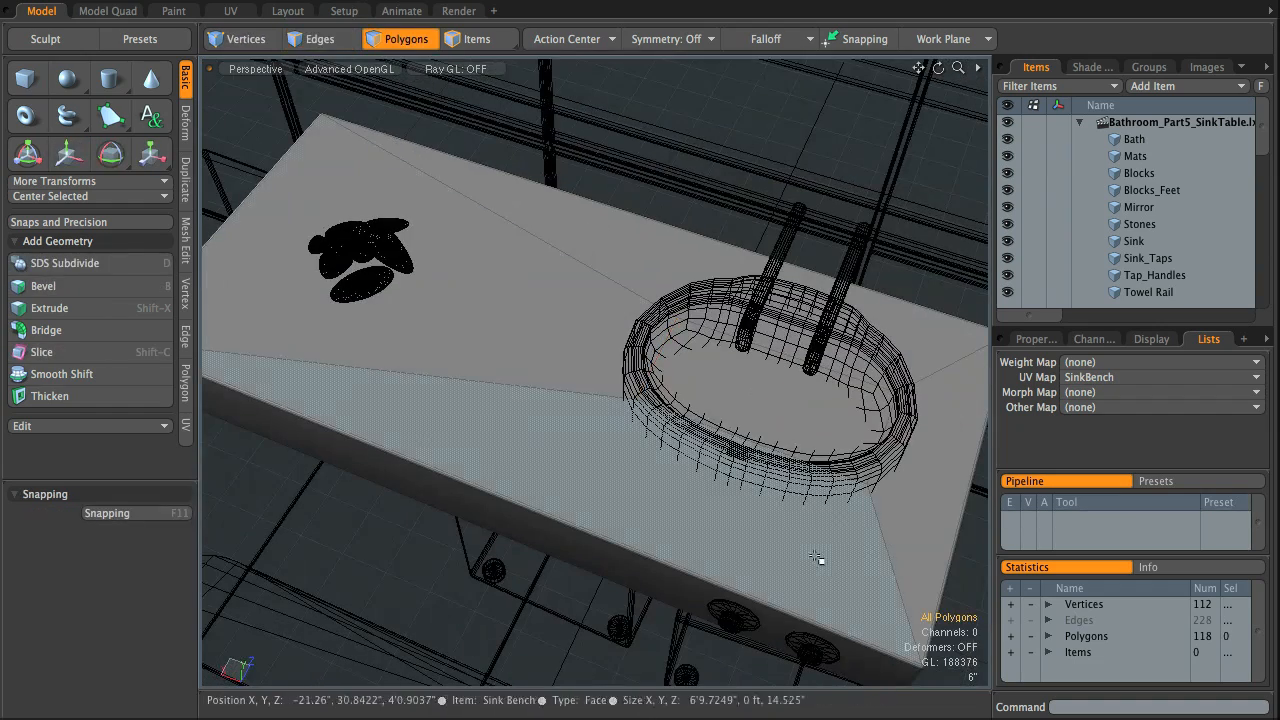
pyautogui.click(762, 405)
pyautogui.keyDown('alt'); pyautogui.moveTo(763, 398); pyautogui.dragTo(690, 410); pyautogui.keyUp('alt')
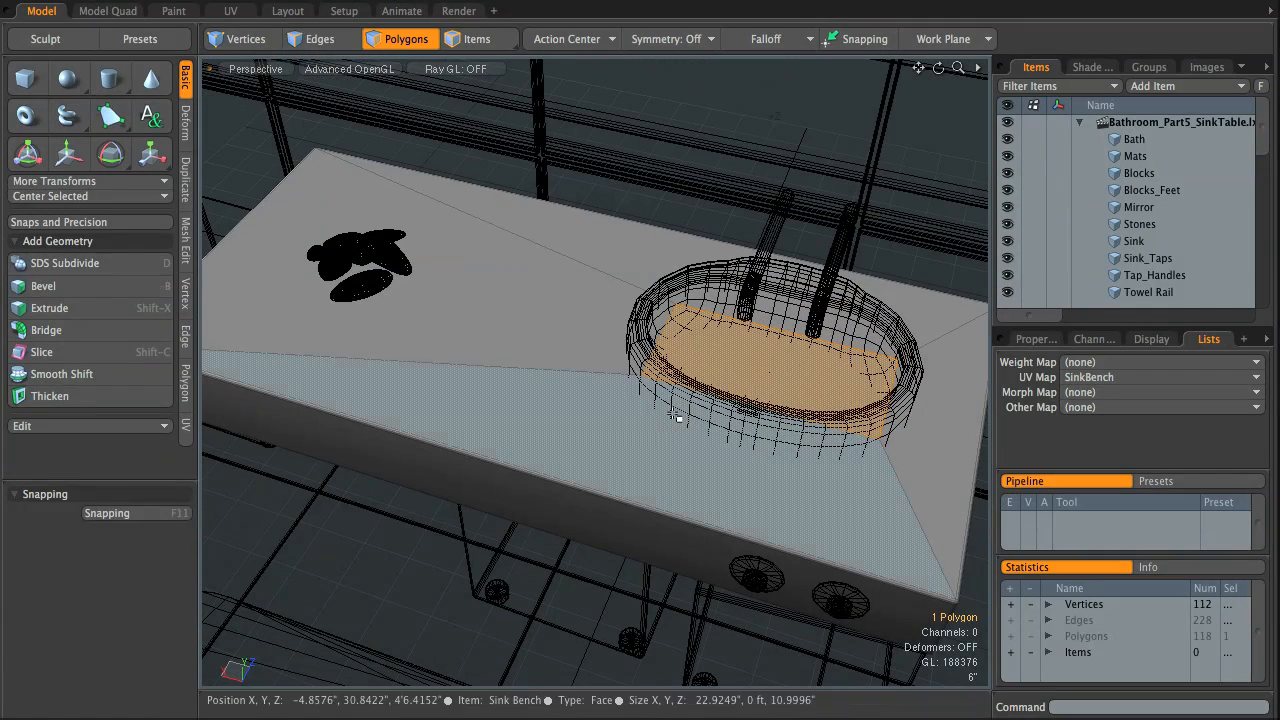
pyautogui.hotkey('shift', 'b')
pyautogui.moveTo(782, 293); pyautogui.dragTo(782, 303)
pyautogui.press('space')
# - Select the five bench top polygons and project their UVs from the Top view into the SinkBench map
pyautogui.keyDown('alt'); pyautogui.moveTo(716, 428); pyautogui.dragTo(658, 271); pyautogui.keyUp('alt')
pyautogui.press('KP_1')
pyautogui.scroll(-3, 695, 279)
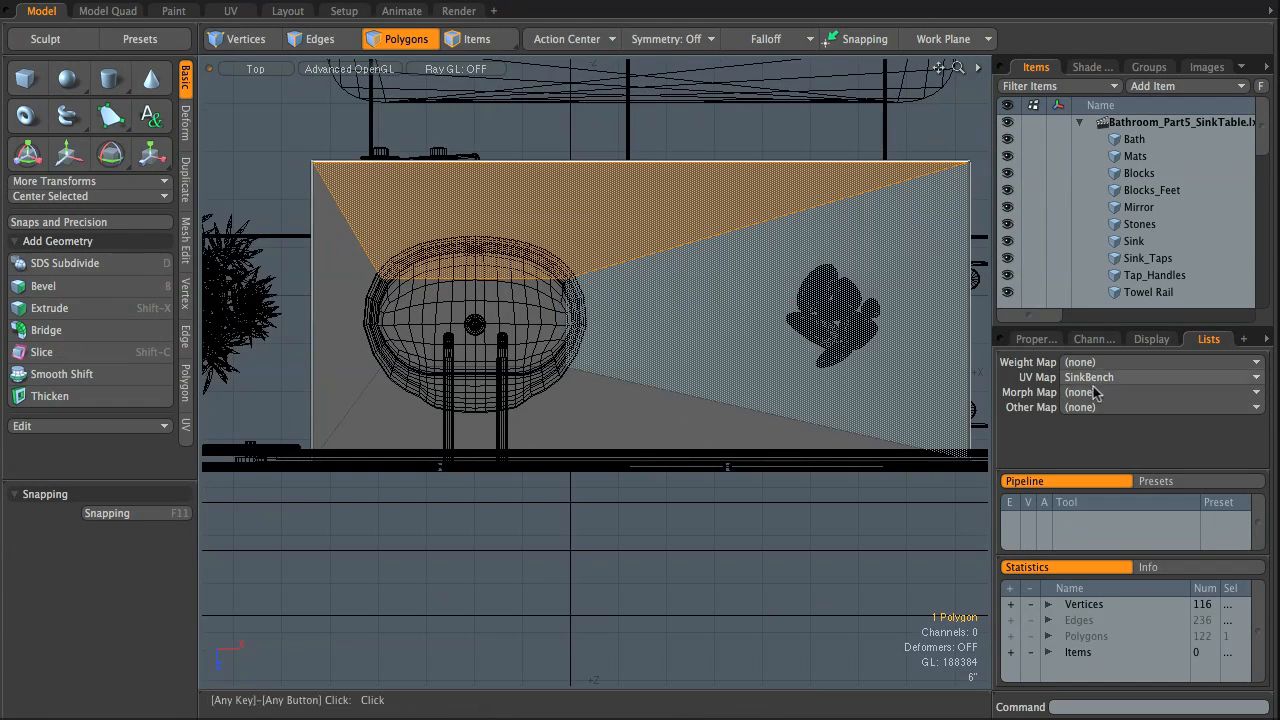
pyautogui.moveTo(1115, 328); pyautogui.dragTo(1115, 320)
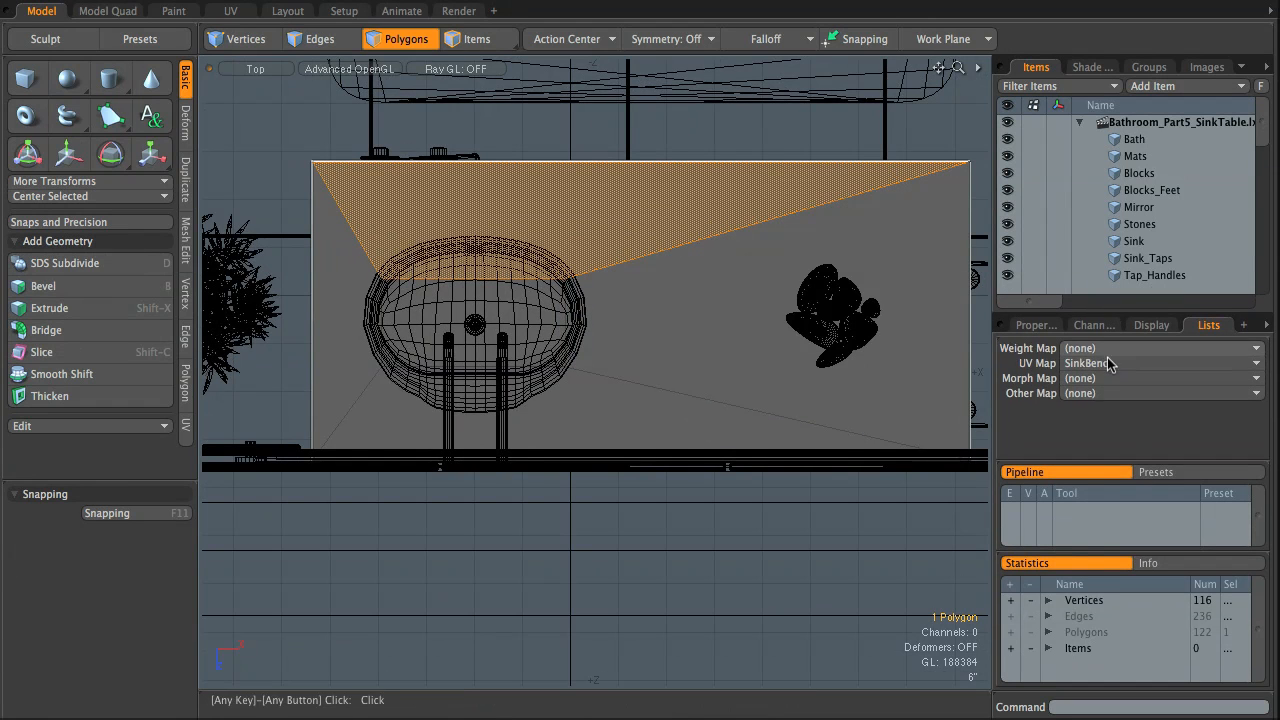
pyautogui.click(231, 11)
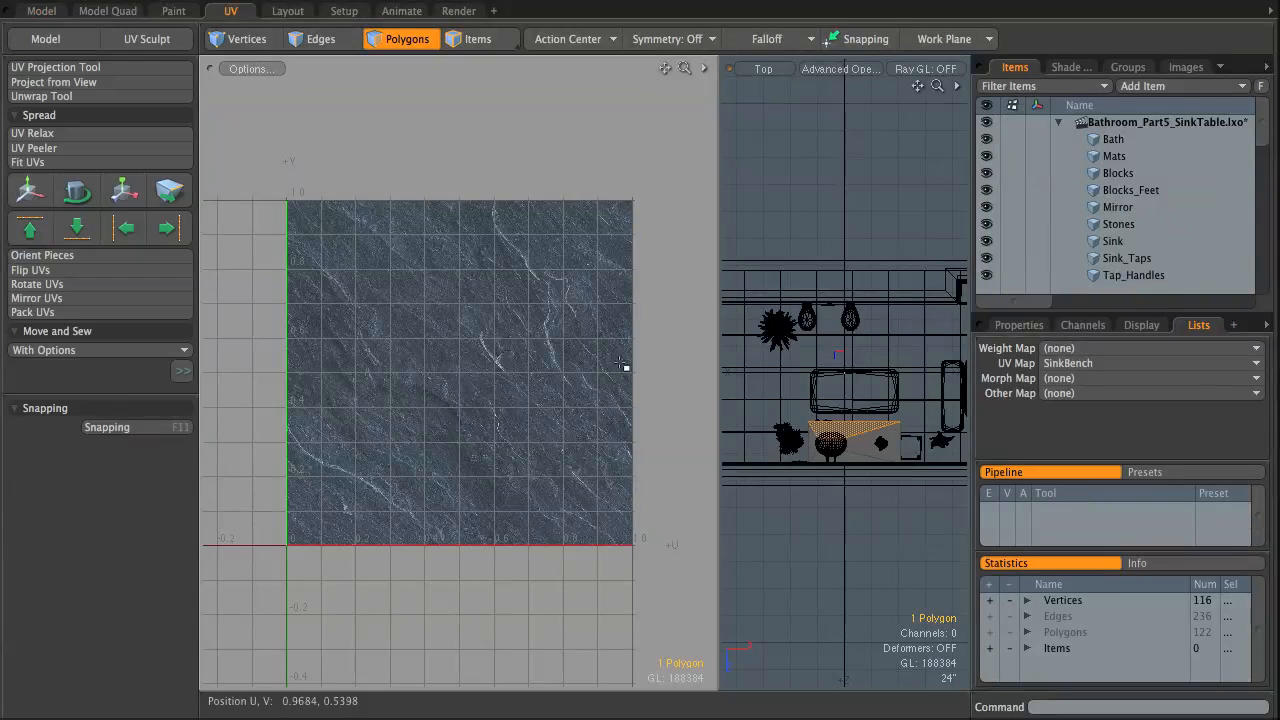
pyautogui.keyDown('alt'); pyautogui.moveTo(661, 280); pyautogui.dragTo(615, 271); pyautogui.keyUp('alt')
pyautogui.scroll(3, 843, 391)
pyautogui.moveTo(855, 436)
pyautogui.keyDown('alt'); pyautogui.mouseDown()
pyautogui.moveTo(843, 391)
pyautogui.moveTo(806, 370)
pyautogui.moveTo(752, 375)
pyautogui.moveTo(742, 395)
pyautogui.moveTo(854, 414)
pyautogui.mouseUp(); pyautogui.keyUp('alt')
pyautogui.click(55, 82)
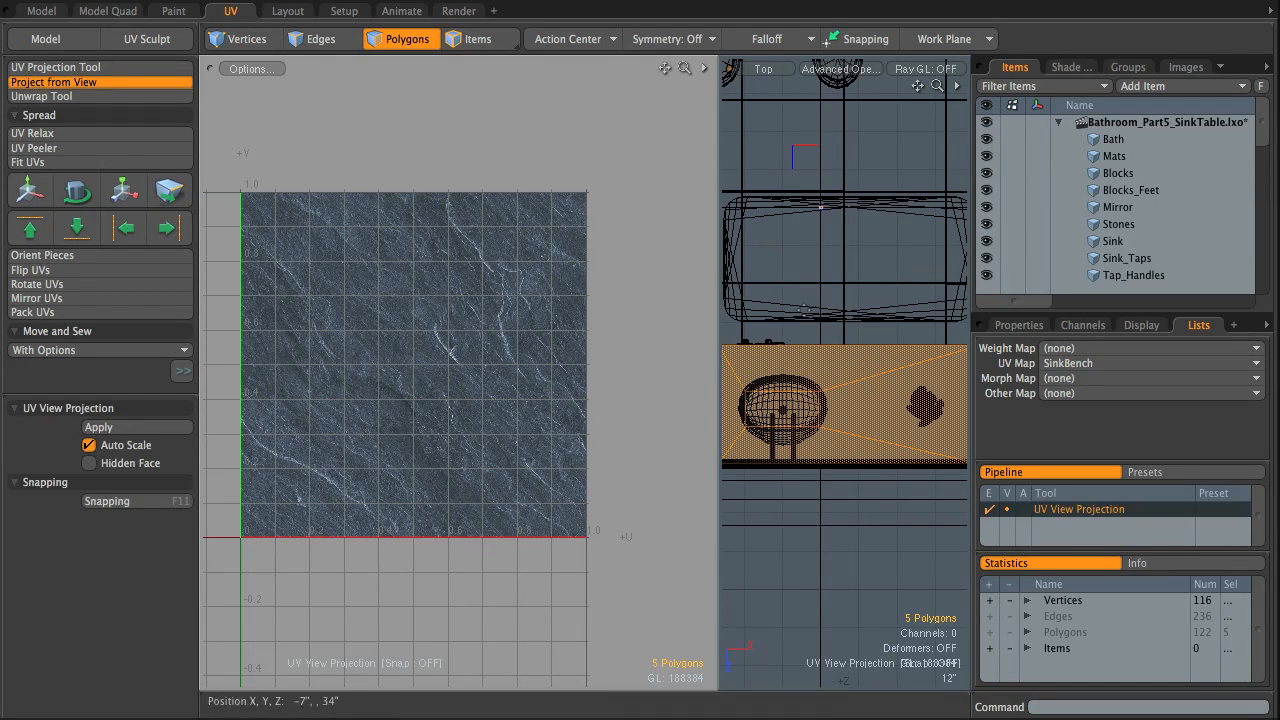
pyautogui.click(822, 291)
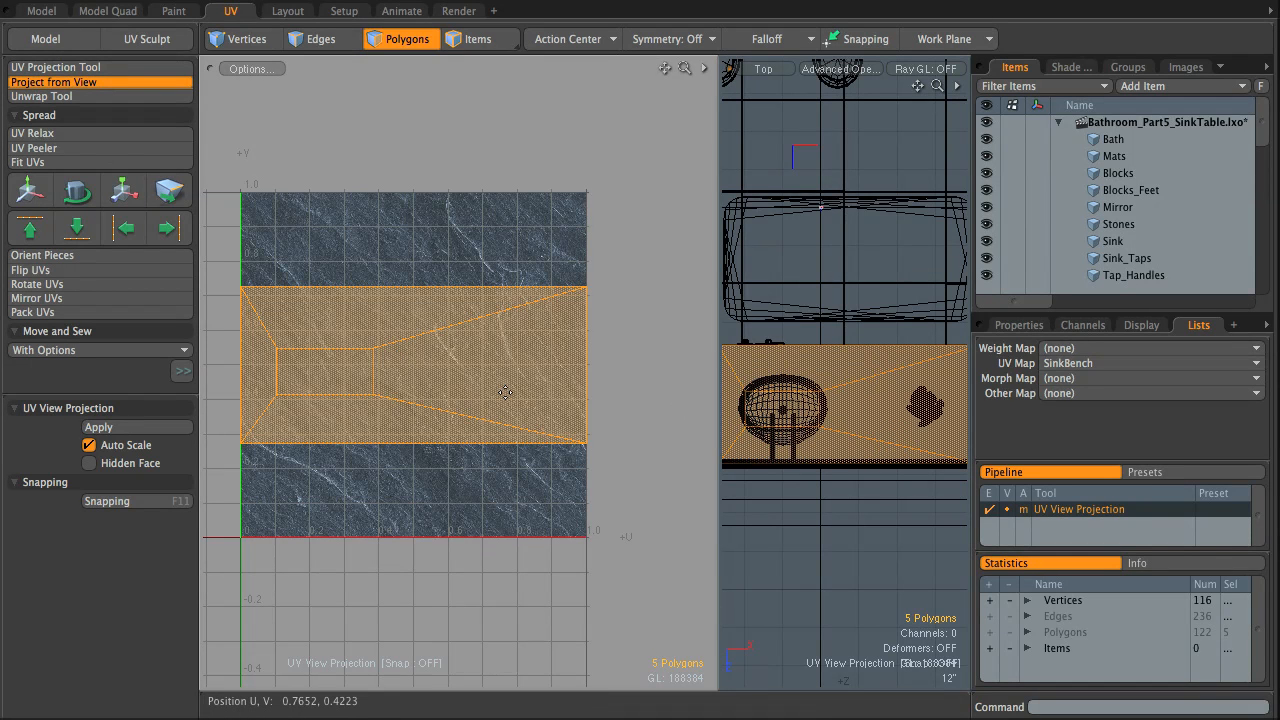
pyautogui.press('Escape')
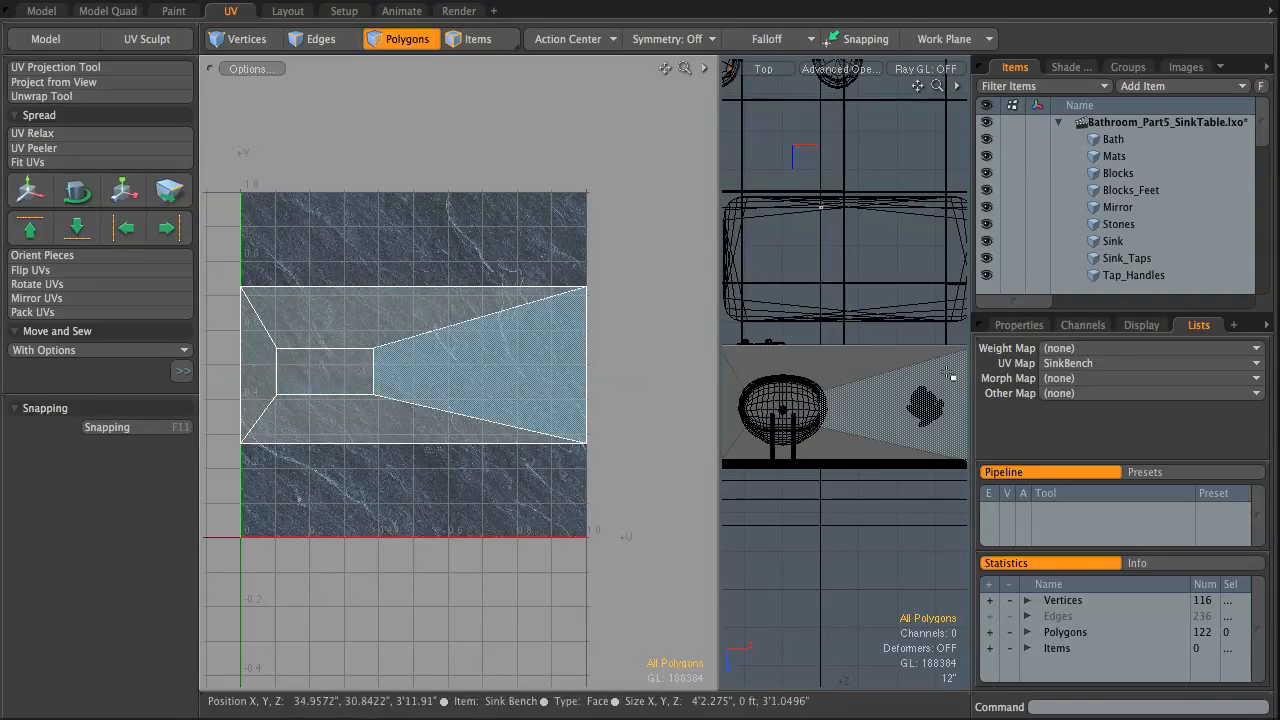
# - Return to the Render layout and switch the CloseUps viewport to a Top view to check the bench top
pyautogui.click(462, 12)
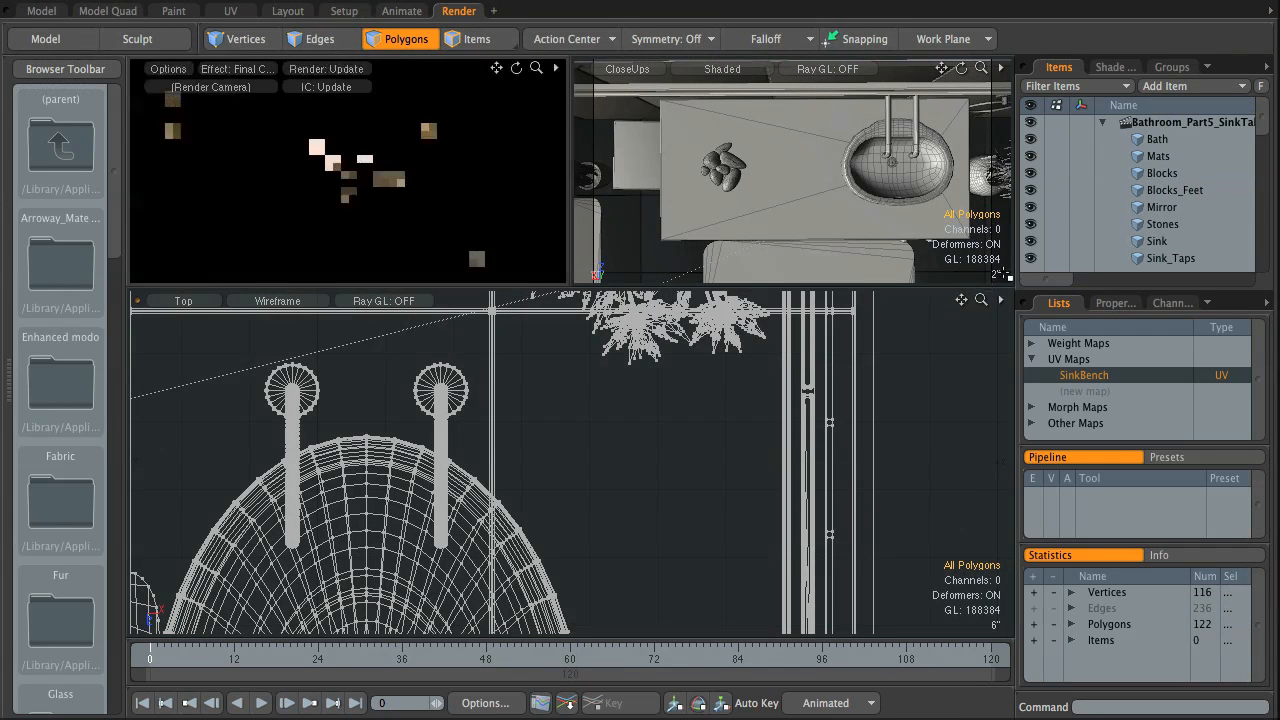
pyautogui.moveTo(1065, 281); pyautogui.dragTo(1033, 282)
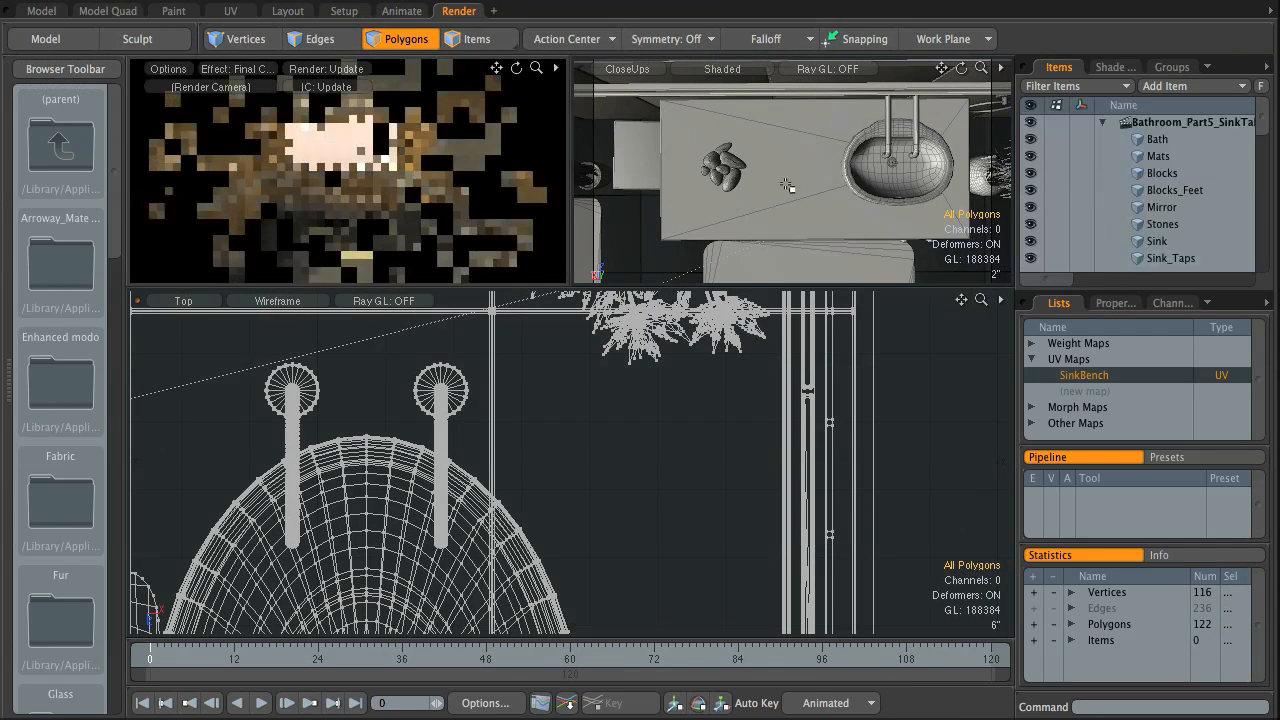
pyautogui.moveTo(805, 187)
pyautogui.keyDown('alt'); pyautogui.mouseDown()
pyautogui.moveTo(786, 178)
pyautogui.moveTo(807, 182)
pyautogui.mouseUp(); pyautogui.keyUp('alt')
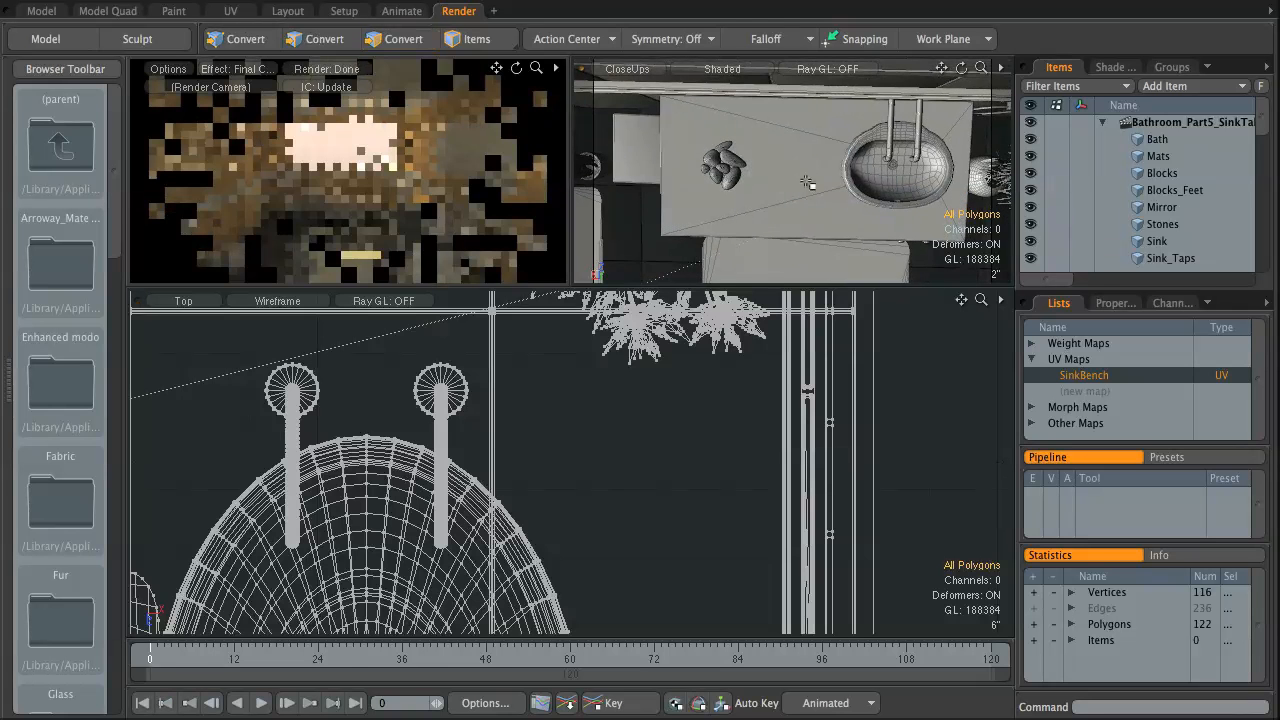
pyautogui.press('KP_1')
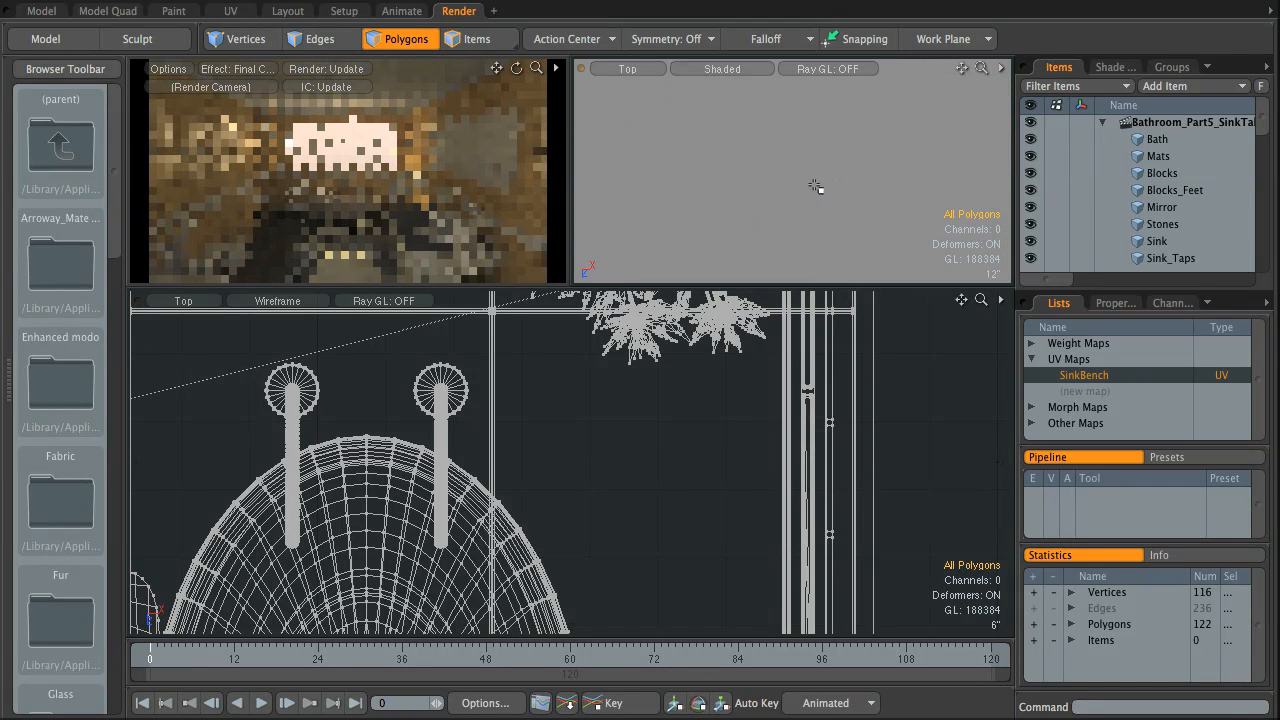
# - Set the Top shaded viewport to the CloseUps camera and orbit it to an angled view of the sink bench
pyautogui.click(638, 69)
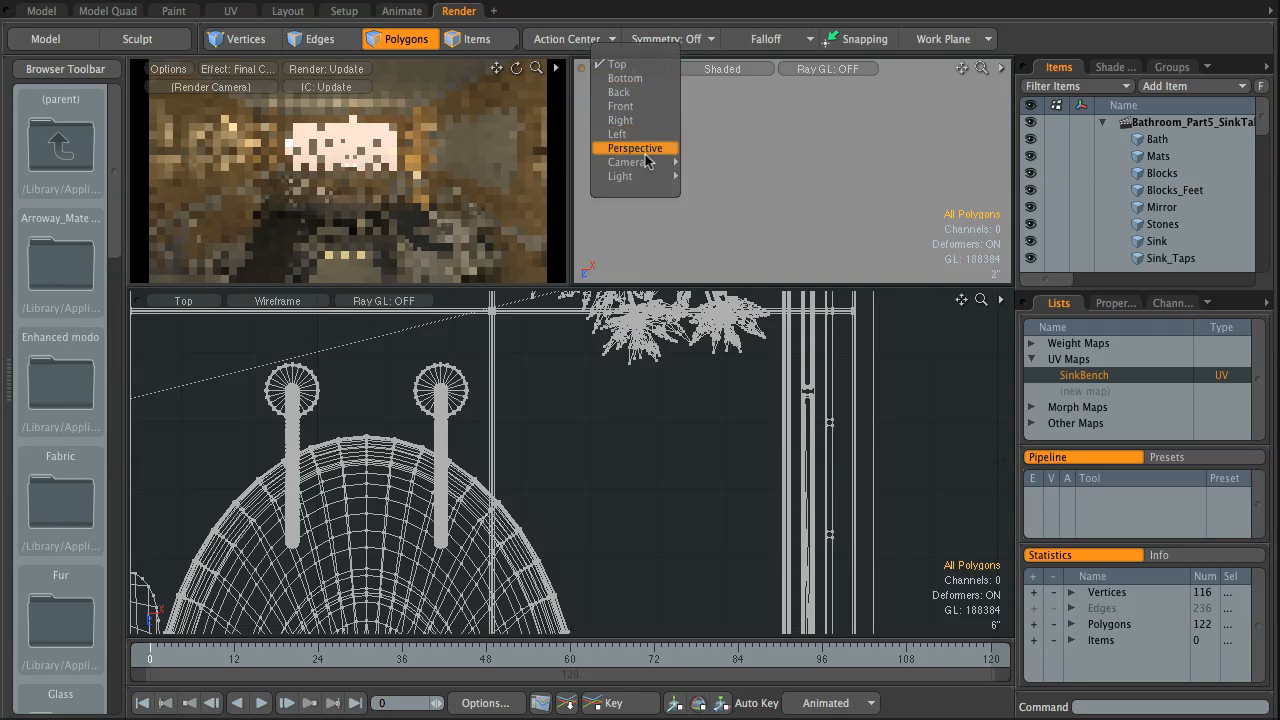
pyautogui.moveTo(683, 166)
pyautogui.click(714, 190)
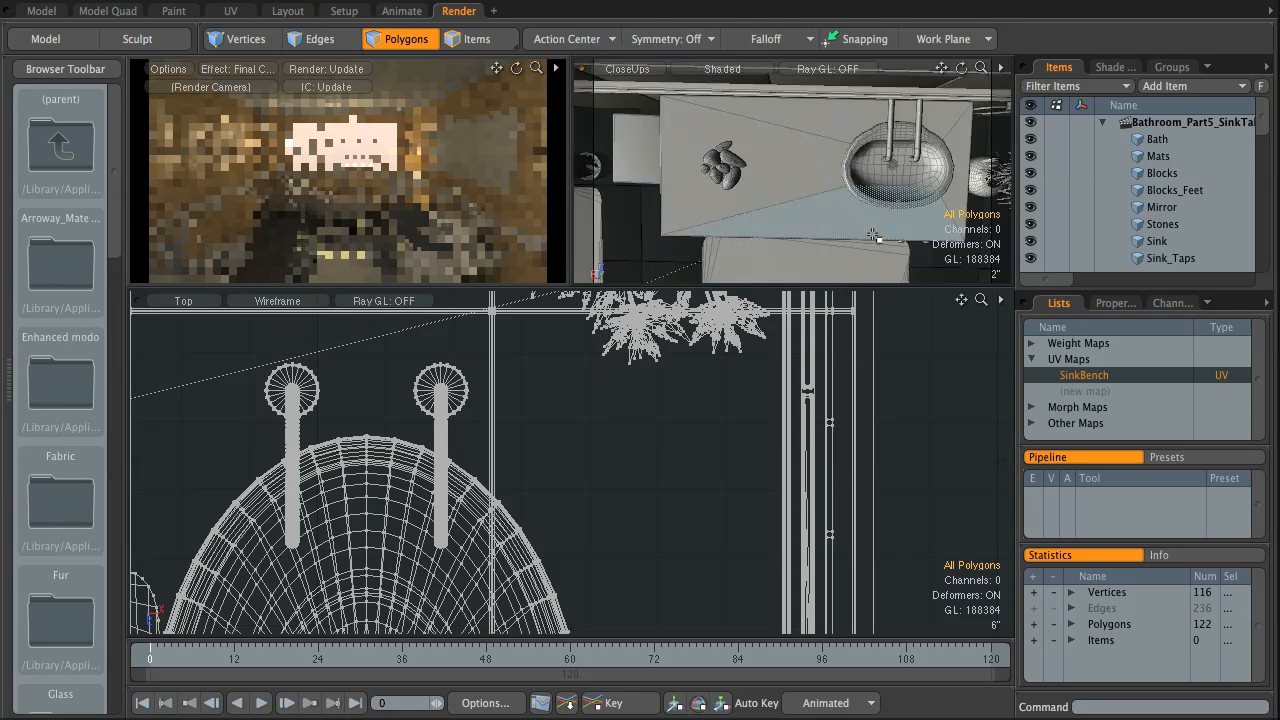
pyautogui.moveTo(831, 230)
pyautogui.keyDown('alt'); pyautogui.mouseDown()
pyautogui.moveTo(823, 215)
pyautogui.moveTo(635, 177)
pyautogui.moveTo(700, 129)
pyautogui.moveTo(830, 218)
pyautogui.moveTo(834, 184)
pyautogui.moveTo(822, 221)
pyautogui.mouseUp(); pyautogui.keyUp('alt')
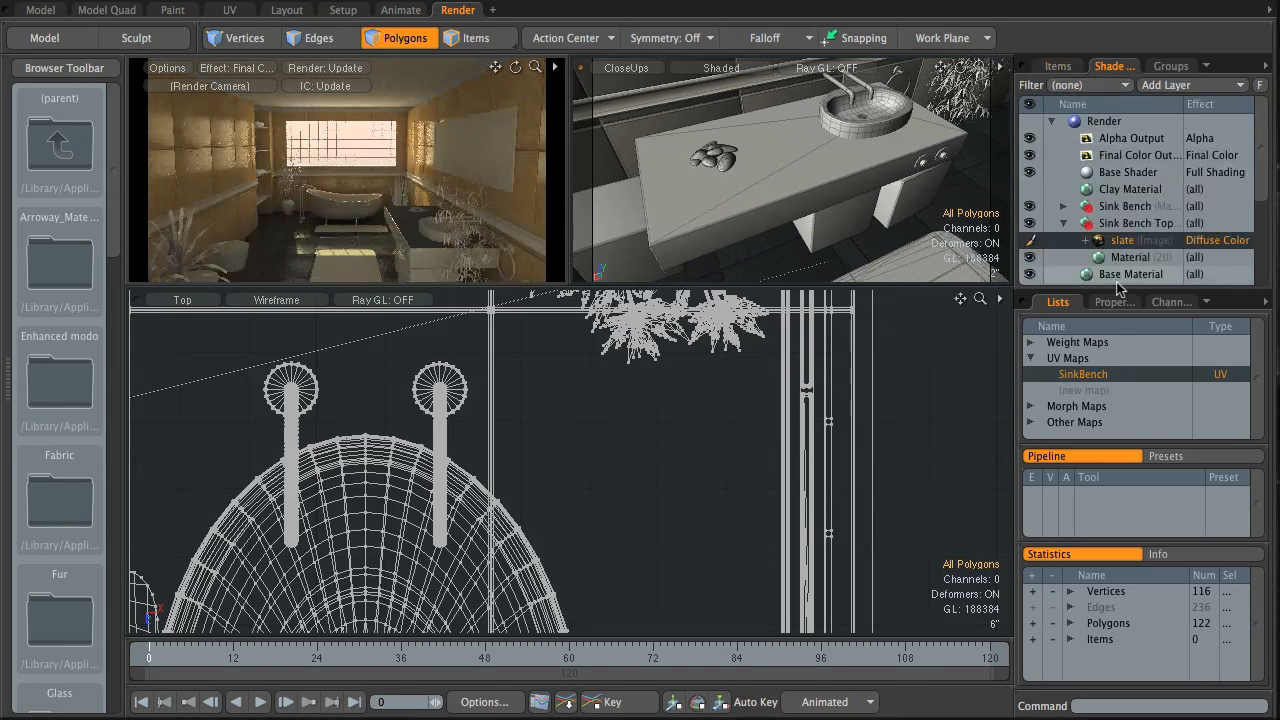
# - Select the slate image layer and switch the render preview to the CloseUps camera
pyautogui.click(1121, 242)
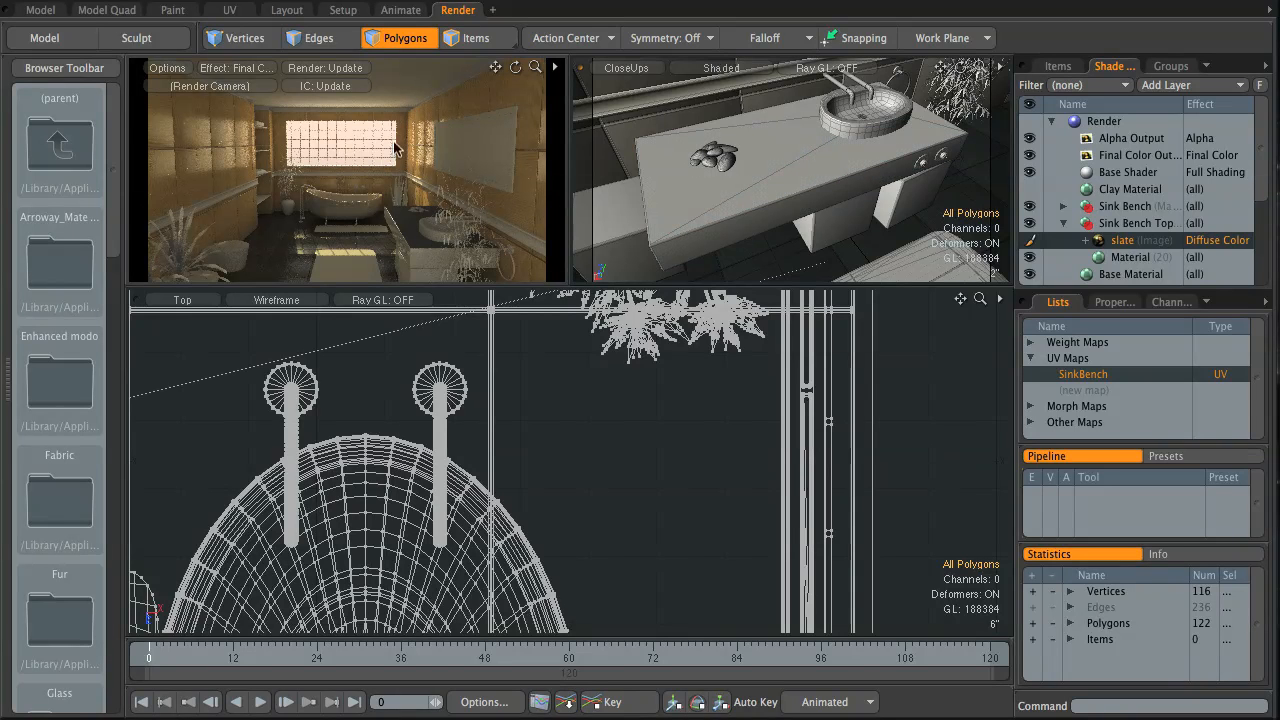
pyautogui.click(192, 92)
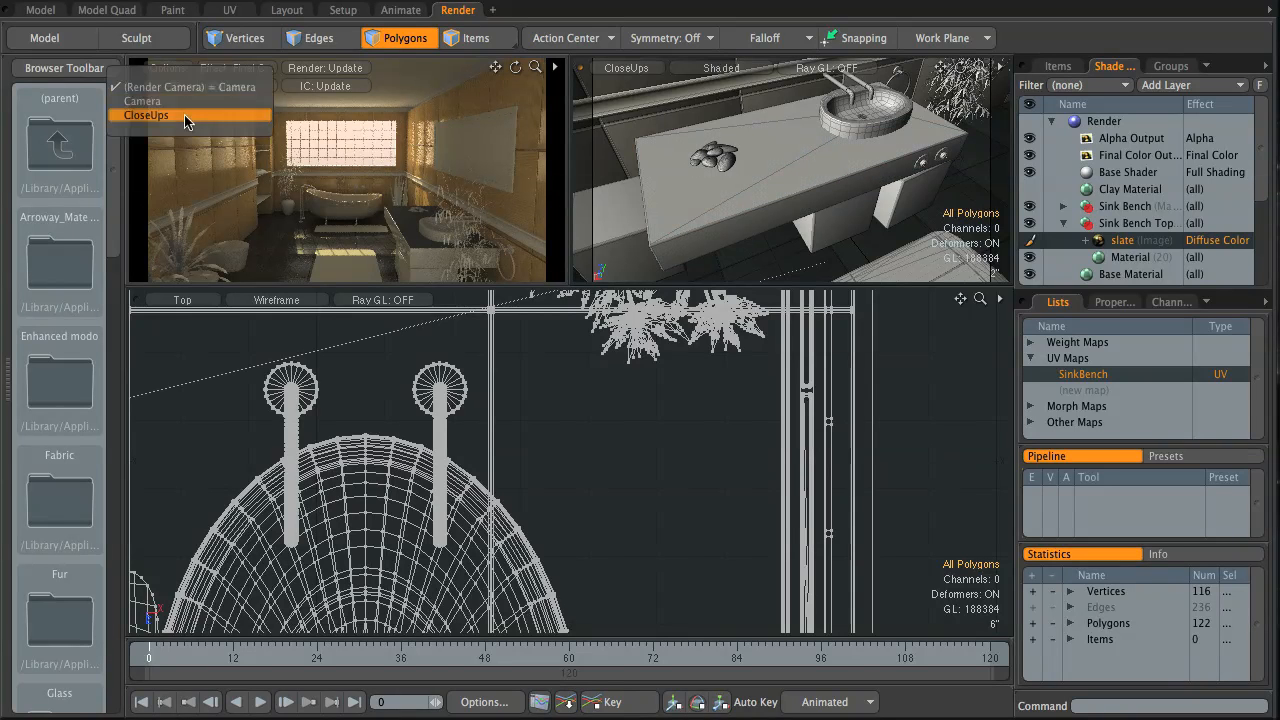
pyautogui.click(215, 100)
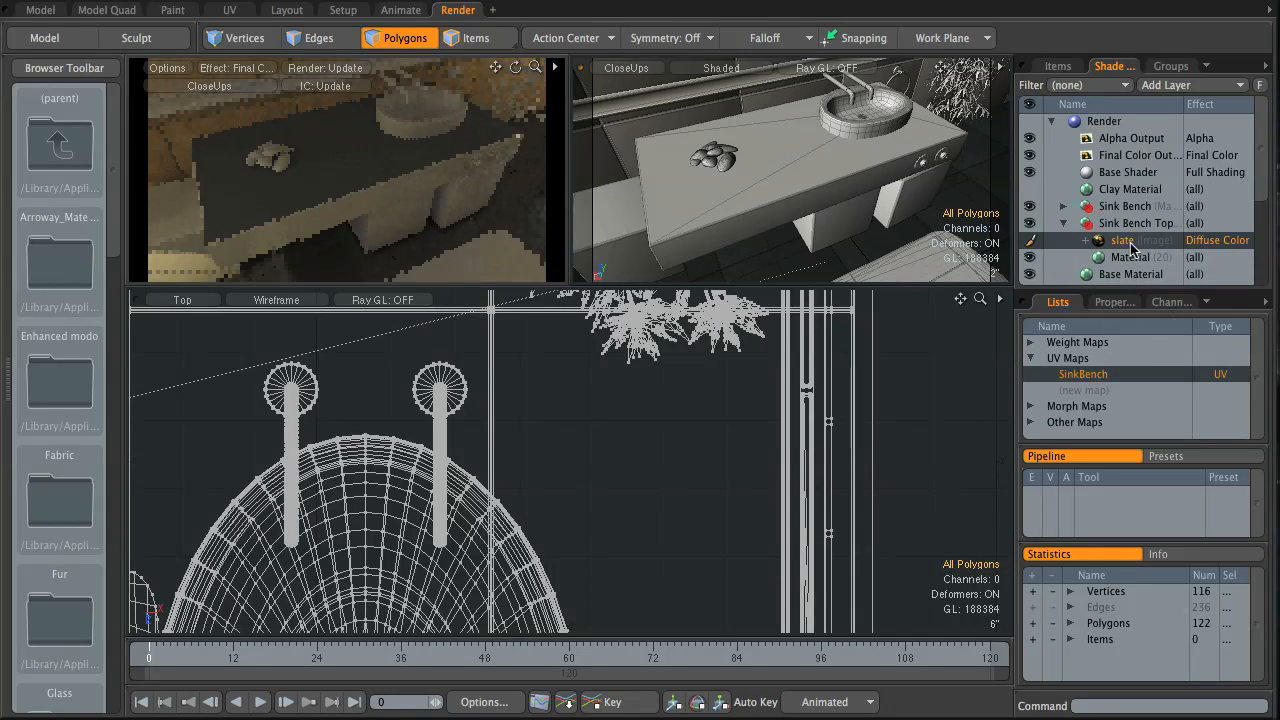
# - Assign the SinkBench UV map to the slate image's texture locator in the Sink Bench Top group
pyautogui.click(1112, 302)
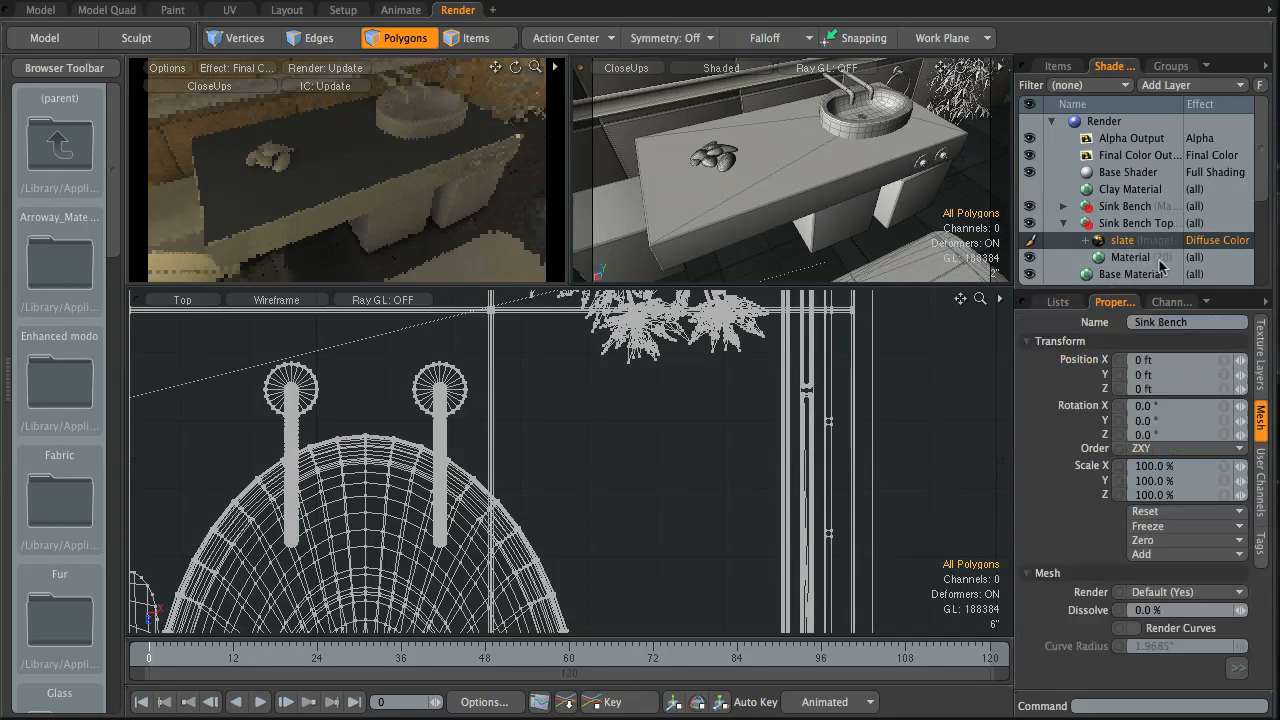
pyautogui.click(1262, 370)
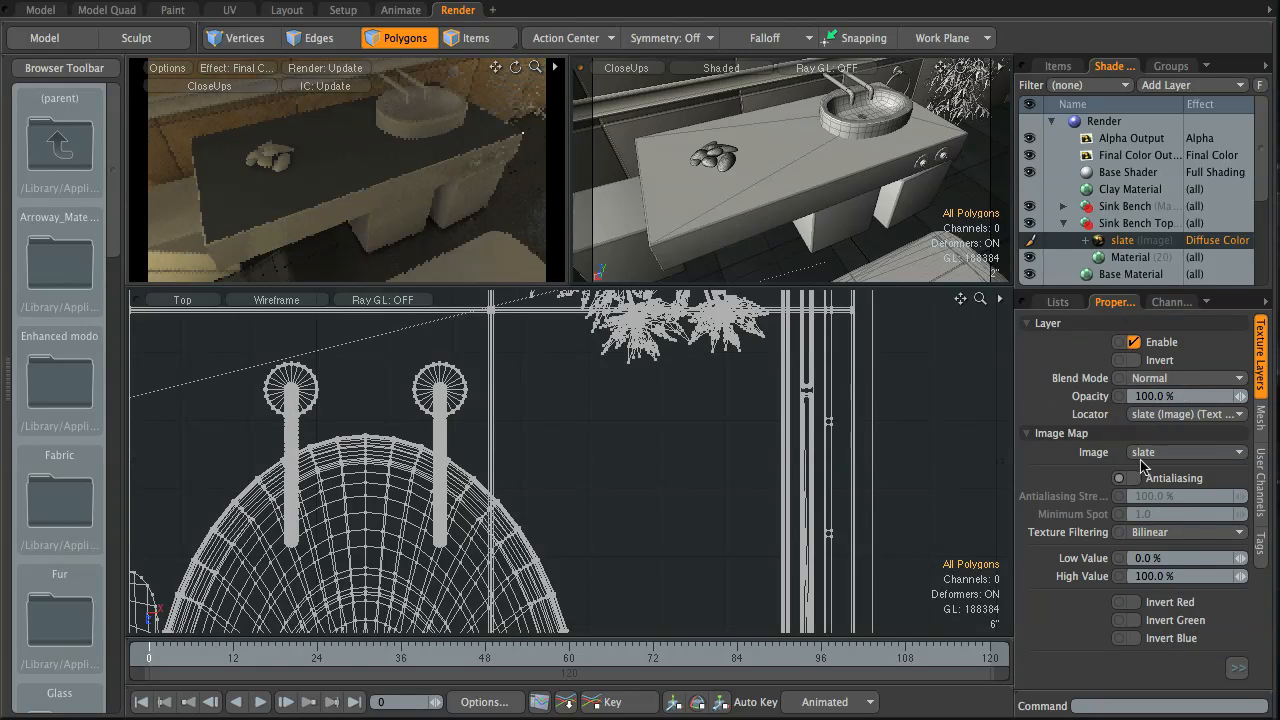
pyautogui.click(1145, 226)
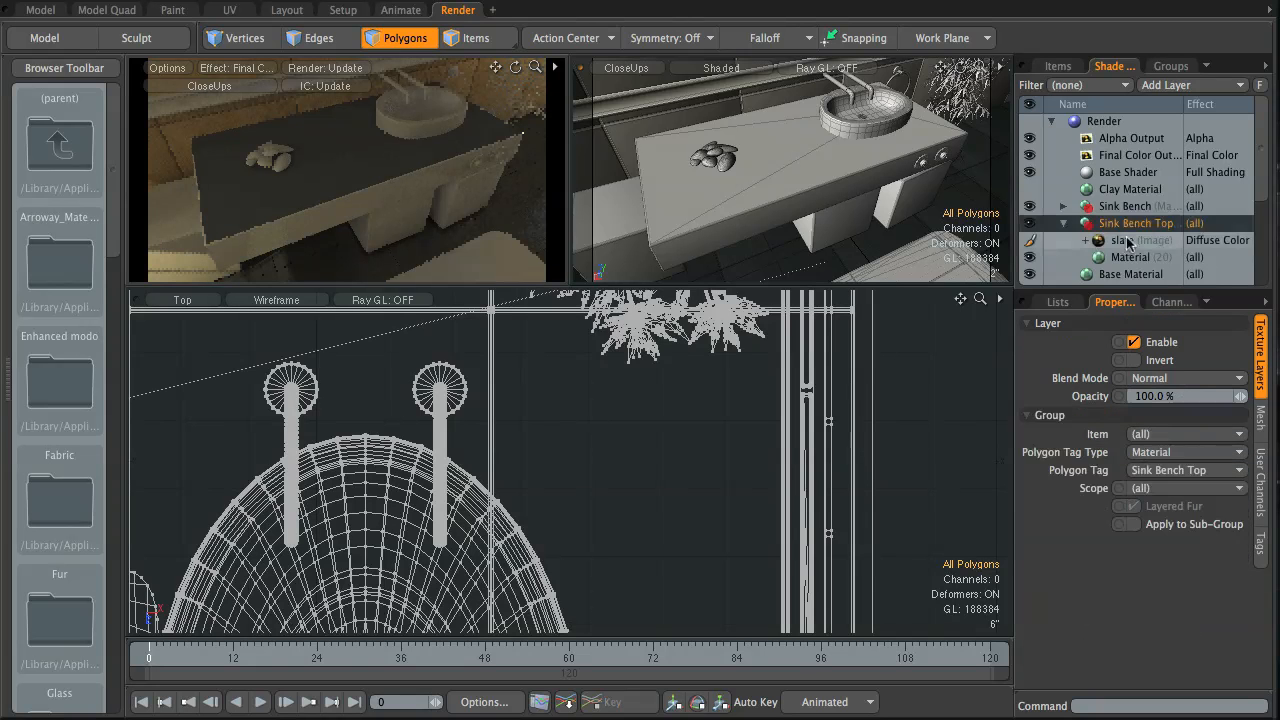
pyautogui.click(1127, 241)
pyautogui.click(1260, 390)
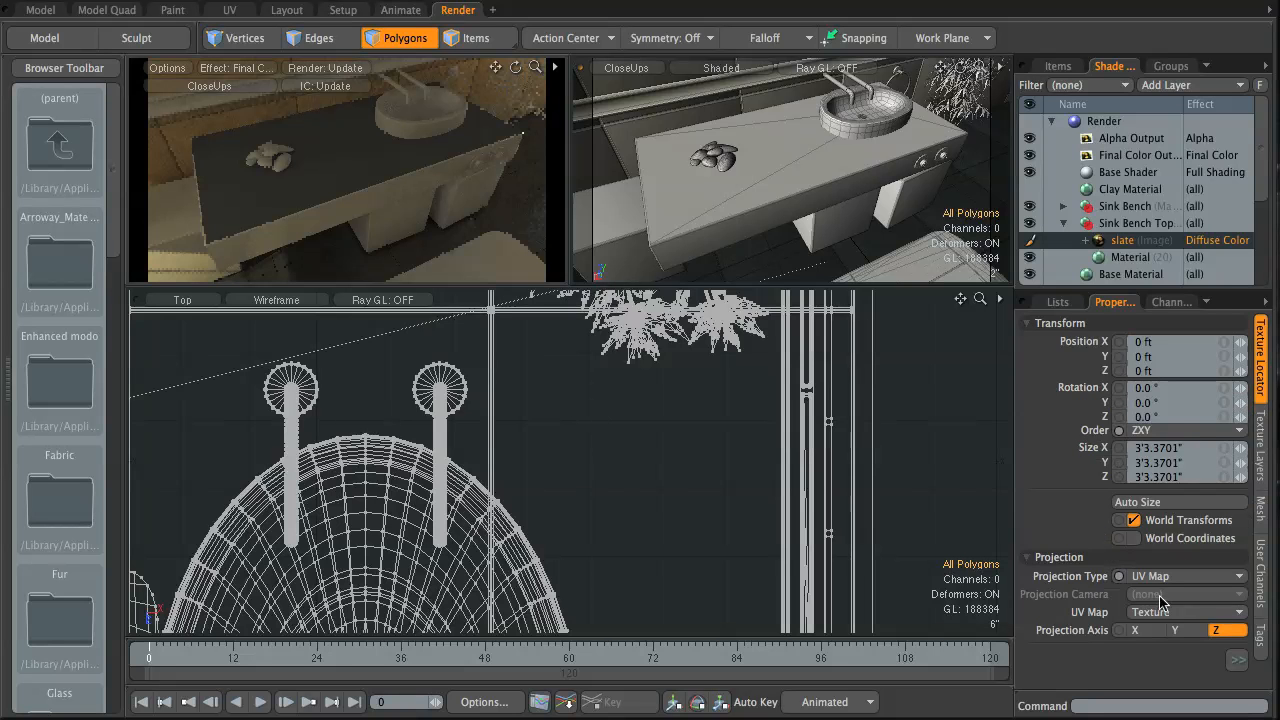
pyautogui.click(1220, 612)
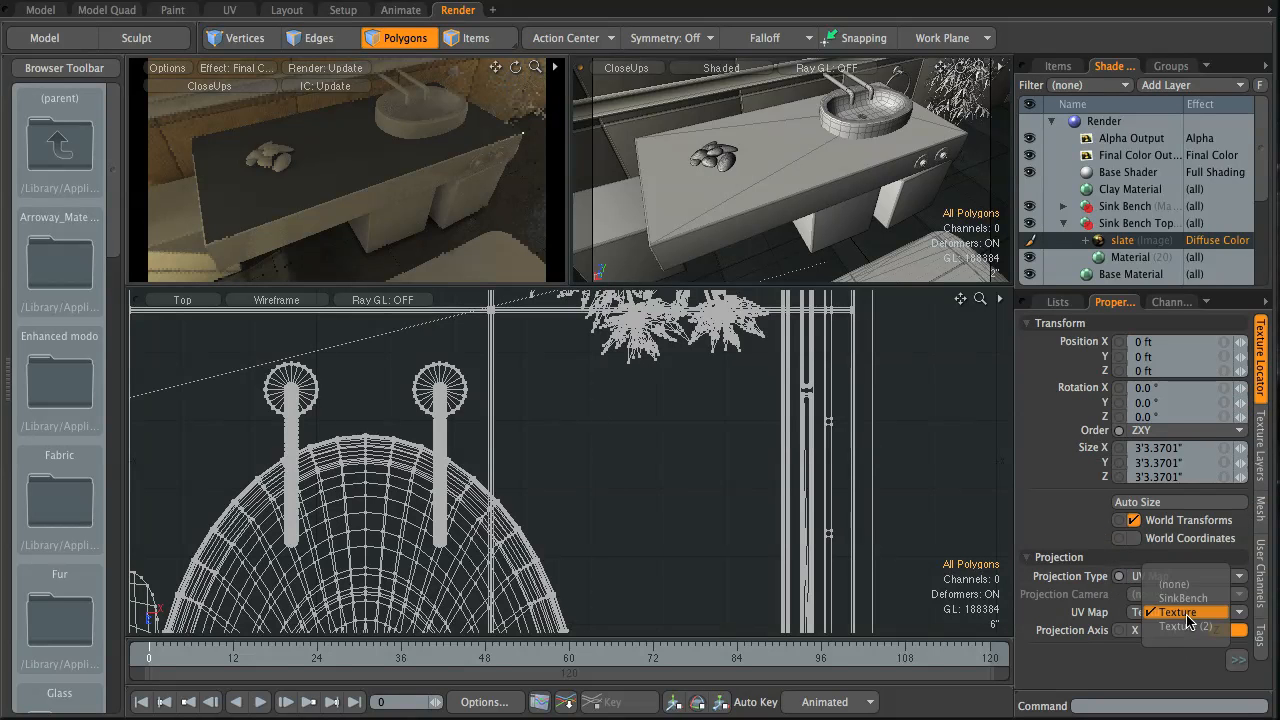
pyautogui.click(1185, 599)
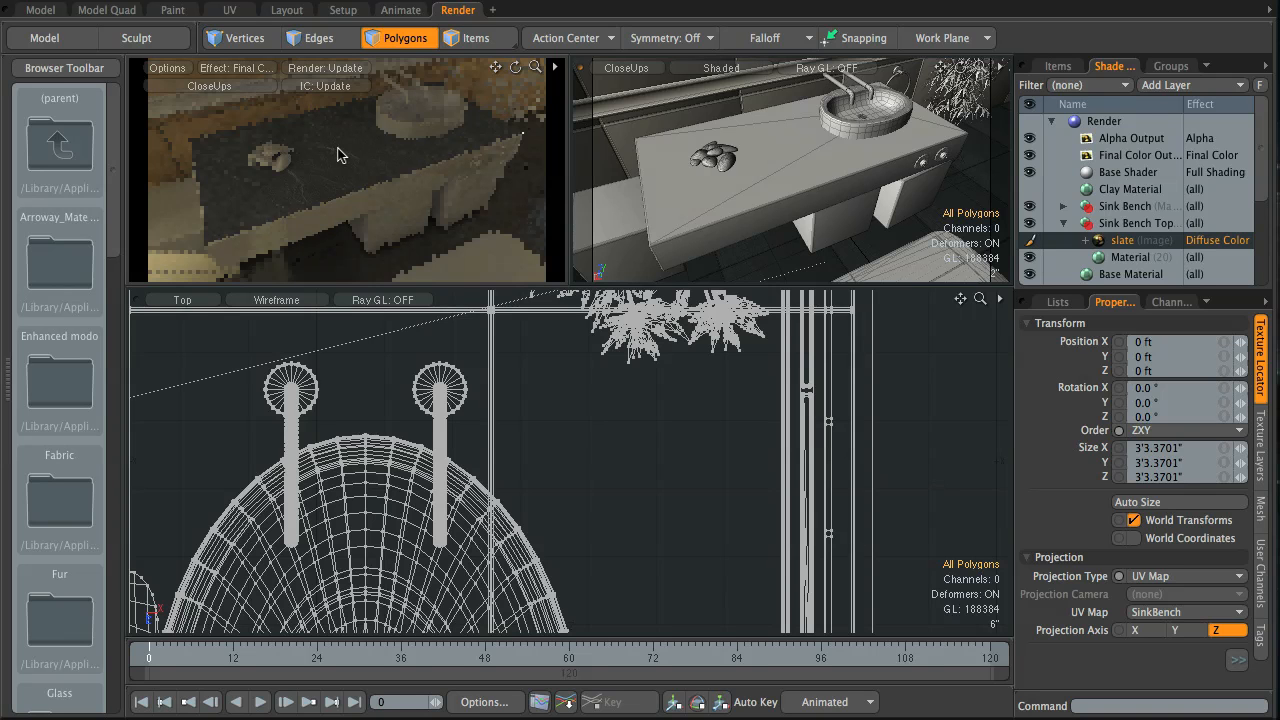
# - Set the Sink Bench Top material's diffuse amount to 65% and diffuse color to 0.97 grey, and enable Conserve Energy
pyautogui.click(1148, 259)
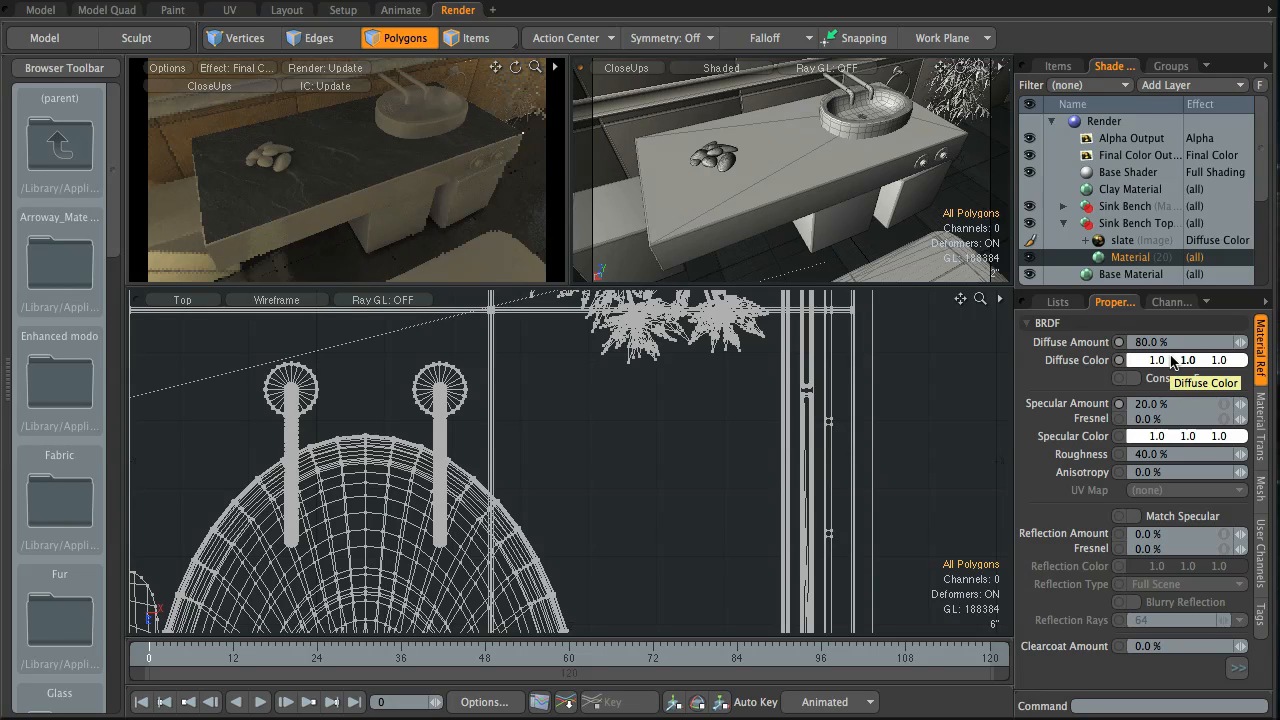
pyautogui.click(1176, 342)
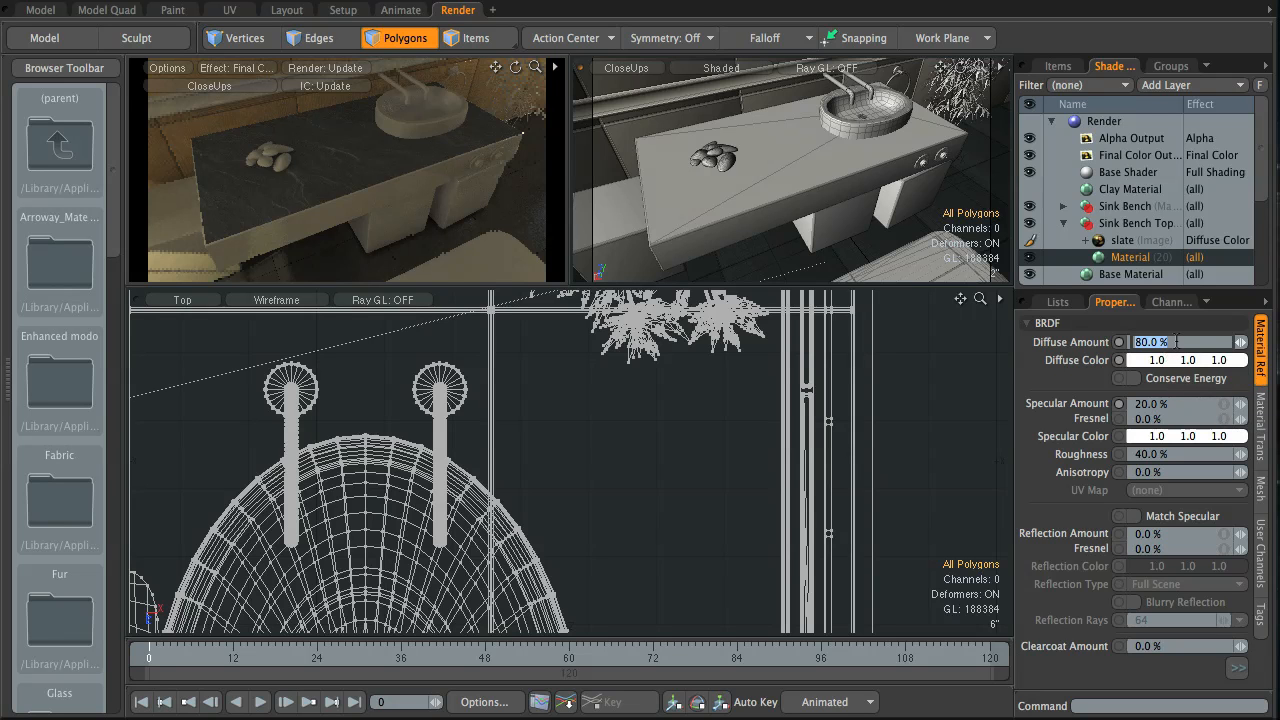
pyautogui.write('65')
pyautogui.press('Return')
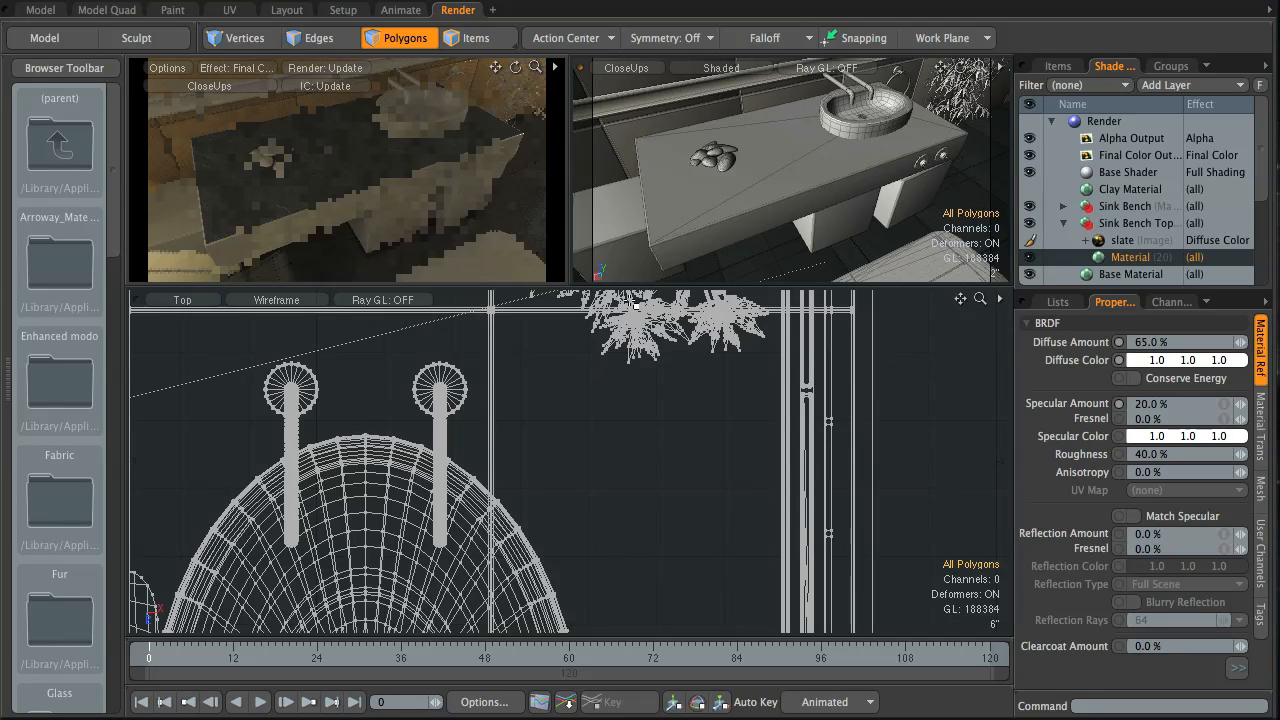
pyautogui.click(1177, 362)
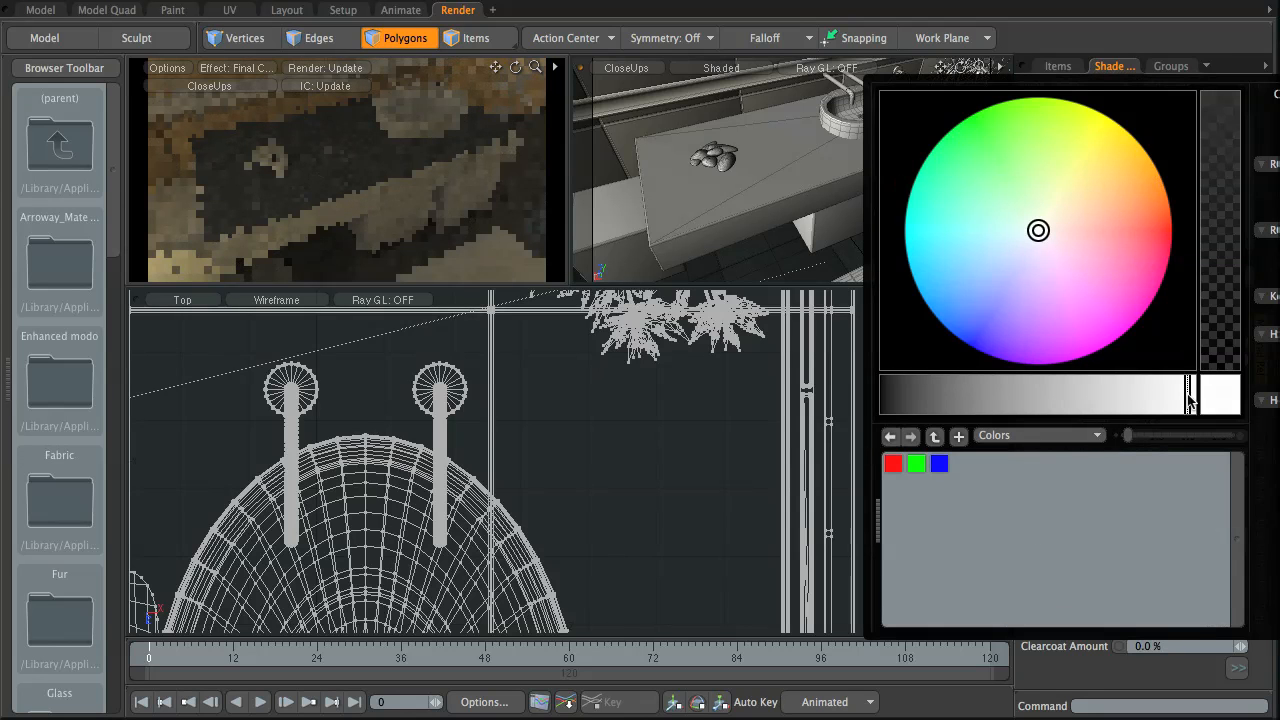
pyautogui.moveTo(1188, 395); pyautogui.dragTo(1187, 396)
pyautogui.click(772, 469)
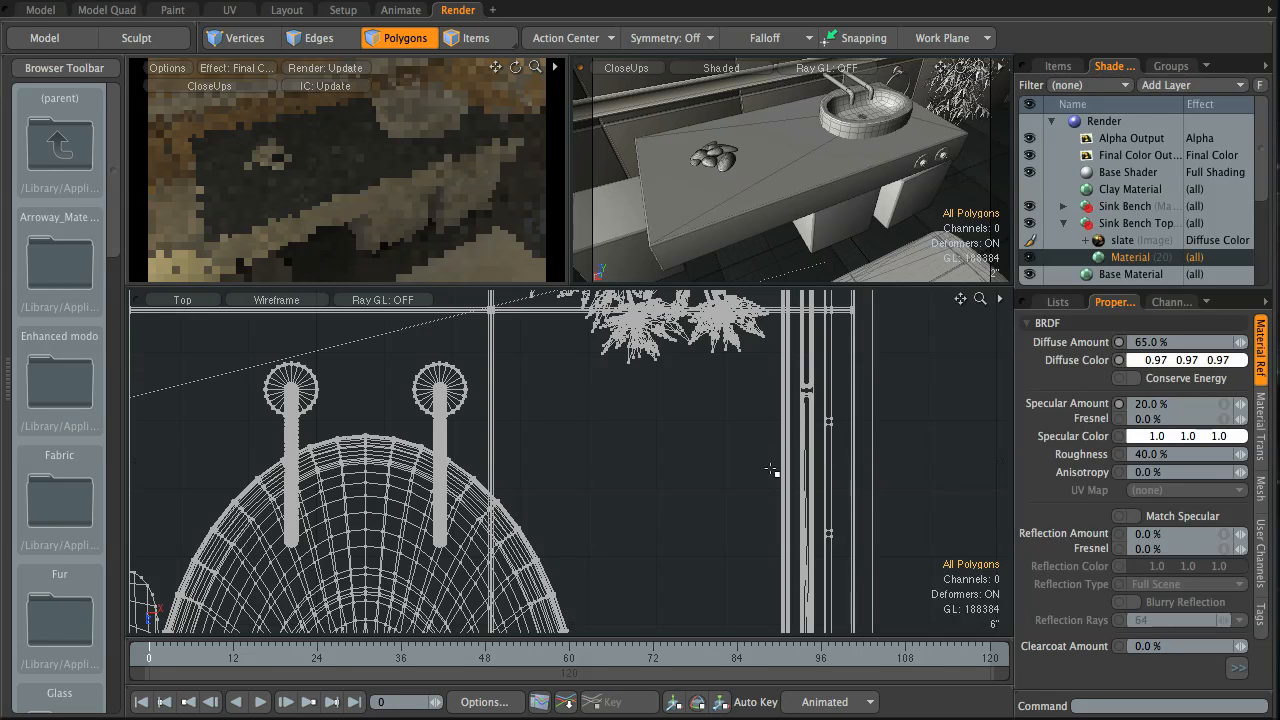
pyautogui.click(1133, 378)
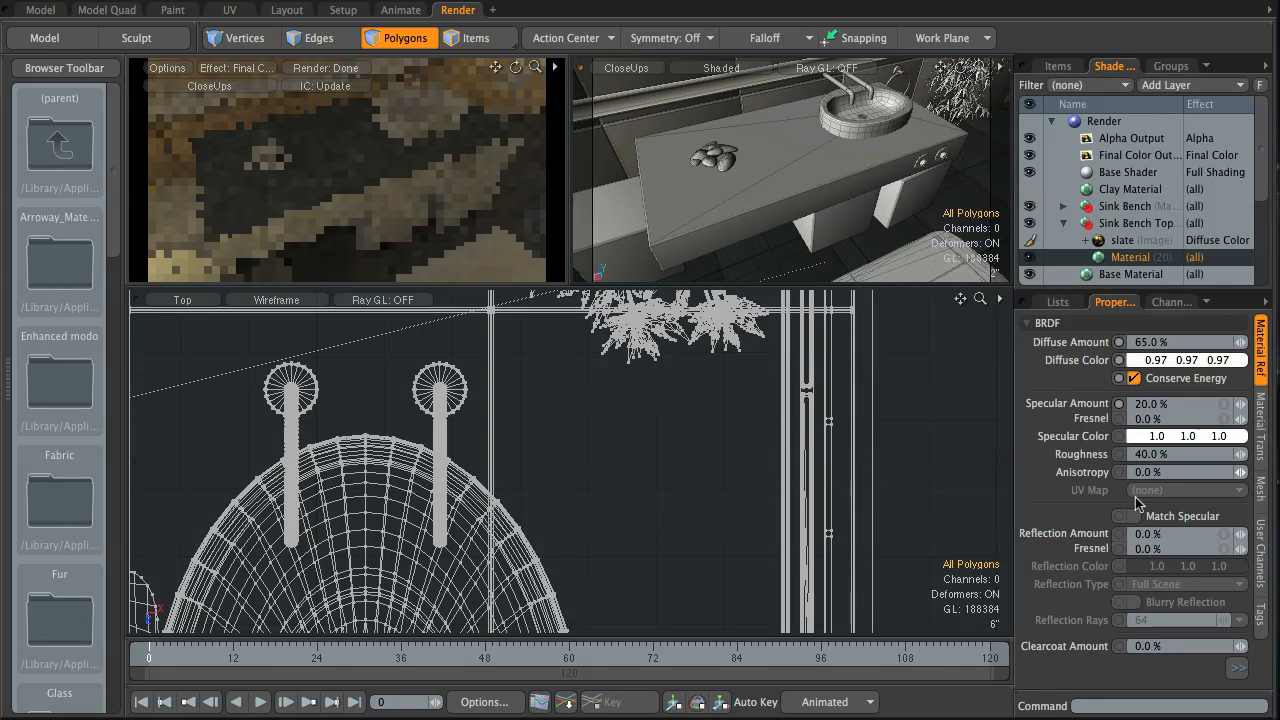
# - Set the bench top material's specular amount to 1%, specular Fresnel to 10%, specular color to 0.96 grey and roughness to 20%
pyautogui.click(1187, 404)
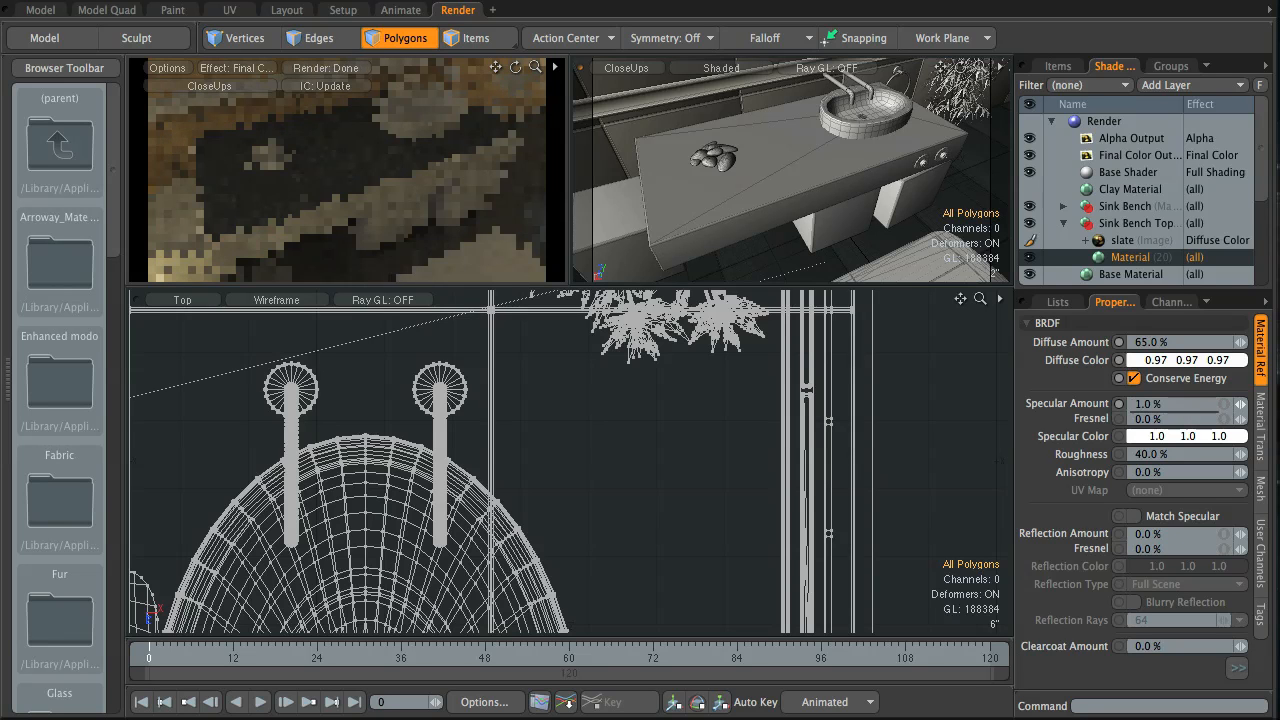
pyautogui.click(1189, 418)
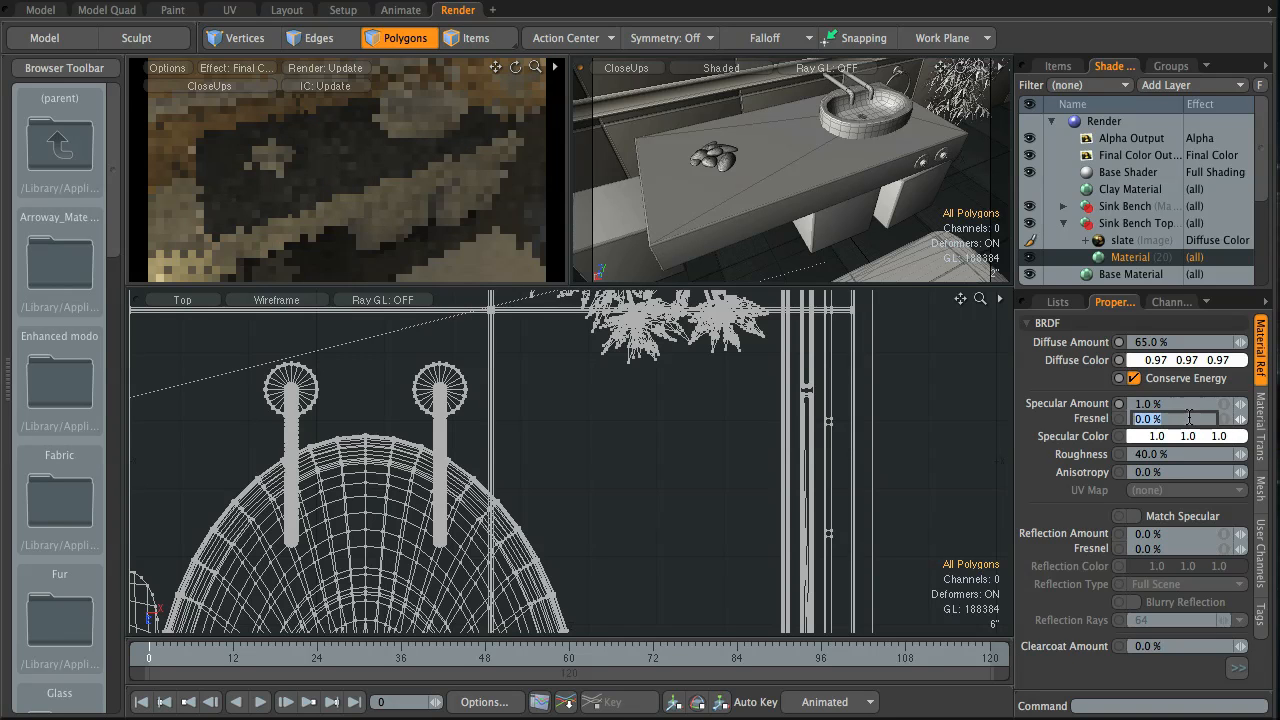
pyautogui.write('10')
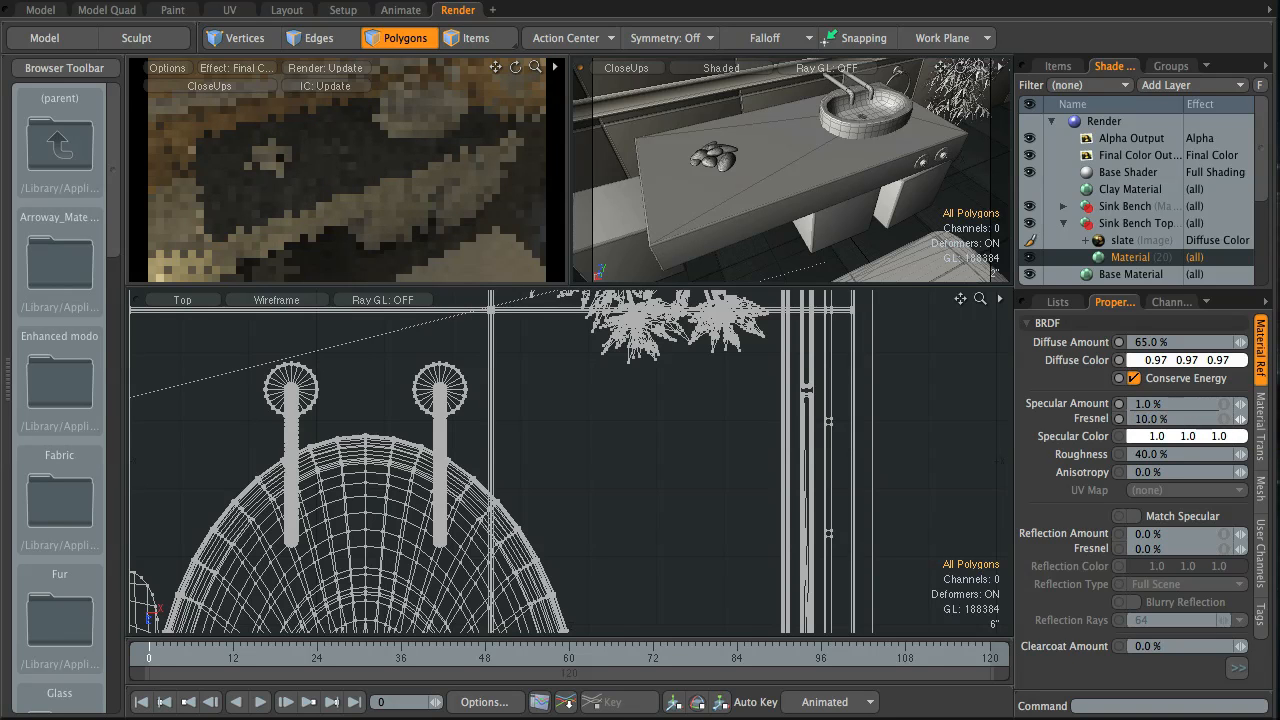
pyautogui.click(1174, 437)
pyautogui.click(1179, 466)
pyautogui.click(741, 368)
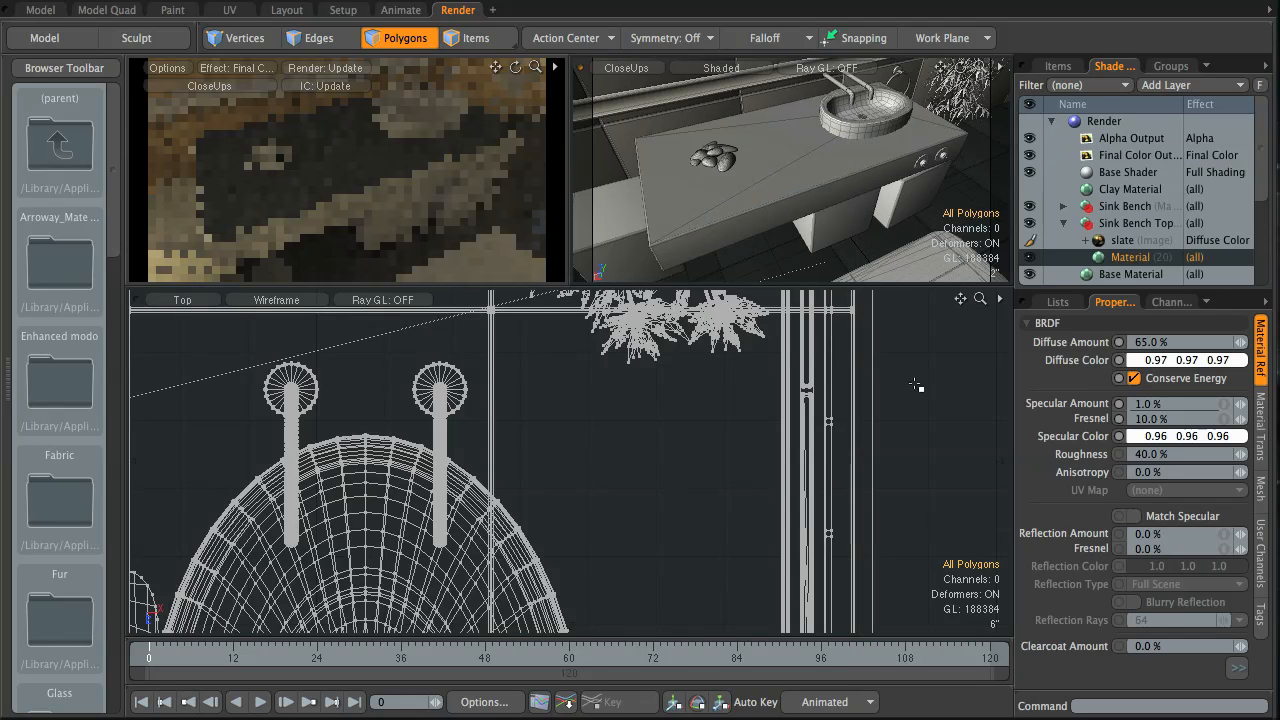
pyautogui.click(1165, 454)
pyautogui.write('20')
pyautogui.press('Return')
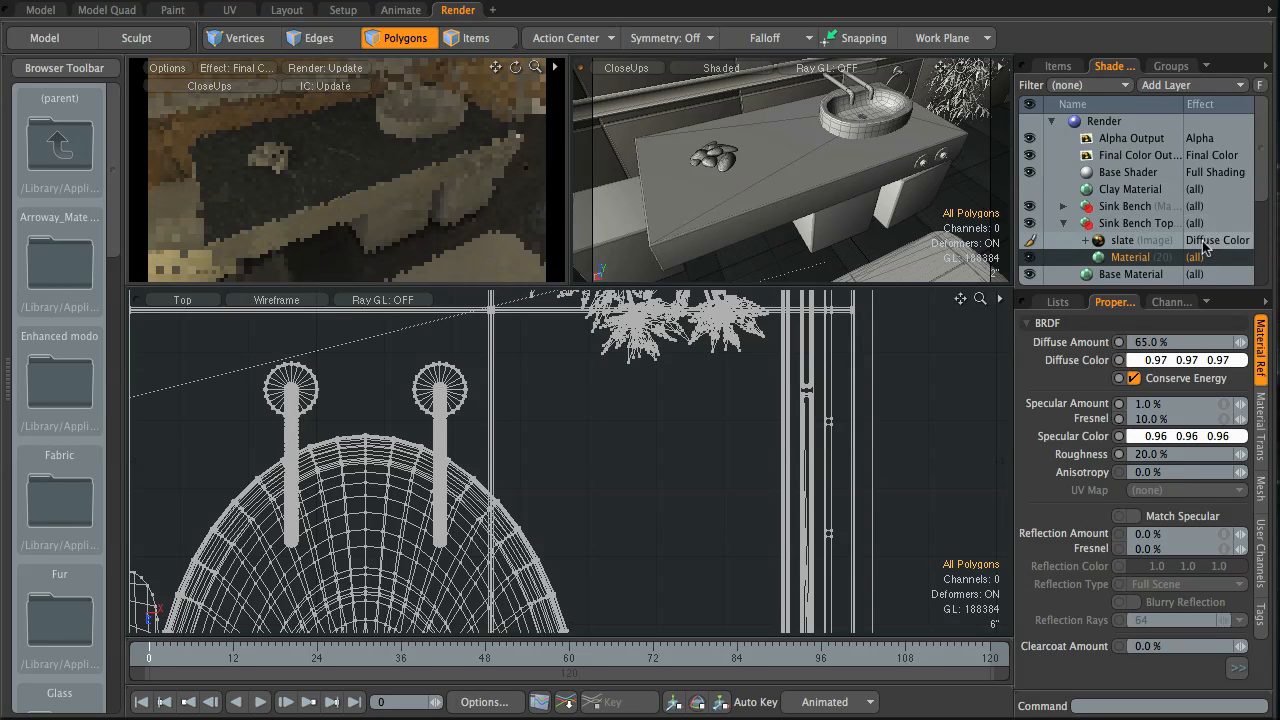
# - Set the bench top material's reflection amount and reflection Fresnel to 10% and its reflection color to 0.96 grey
pyautogui.click(1171, 536)
pyautogui.write('10')
pyautogui.press('Return')
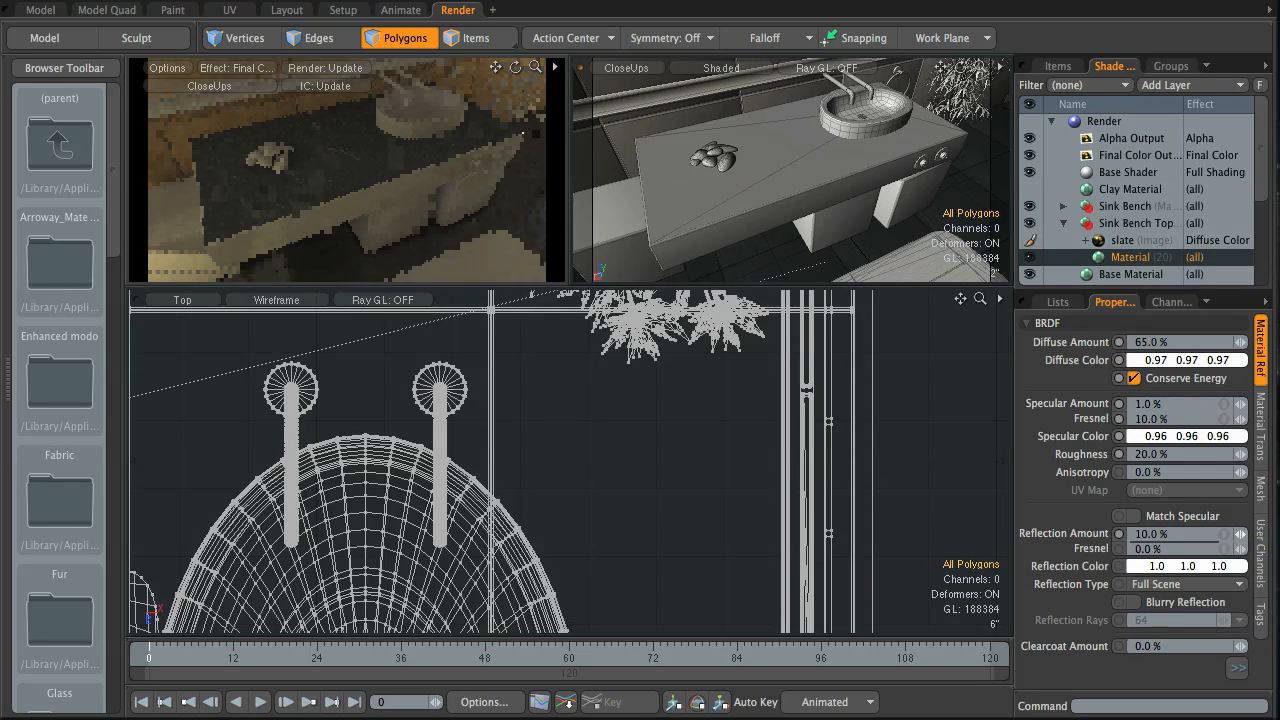
pyautogui.click(1160, 549)
pyautogui.write('10')
pyautogui.press('Return')
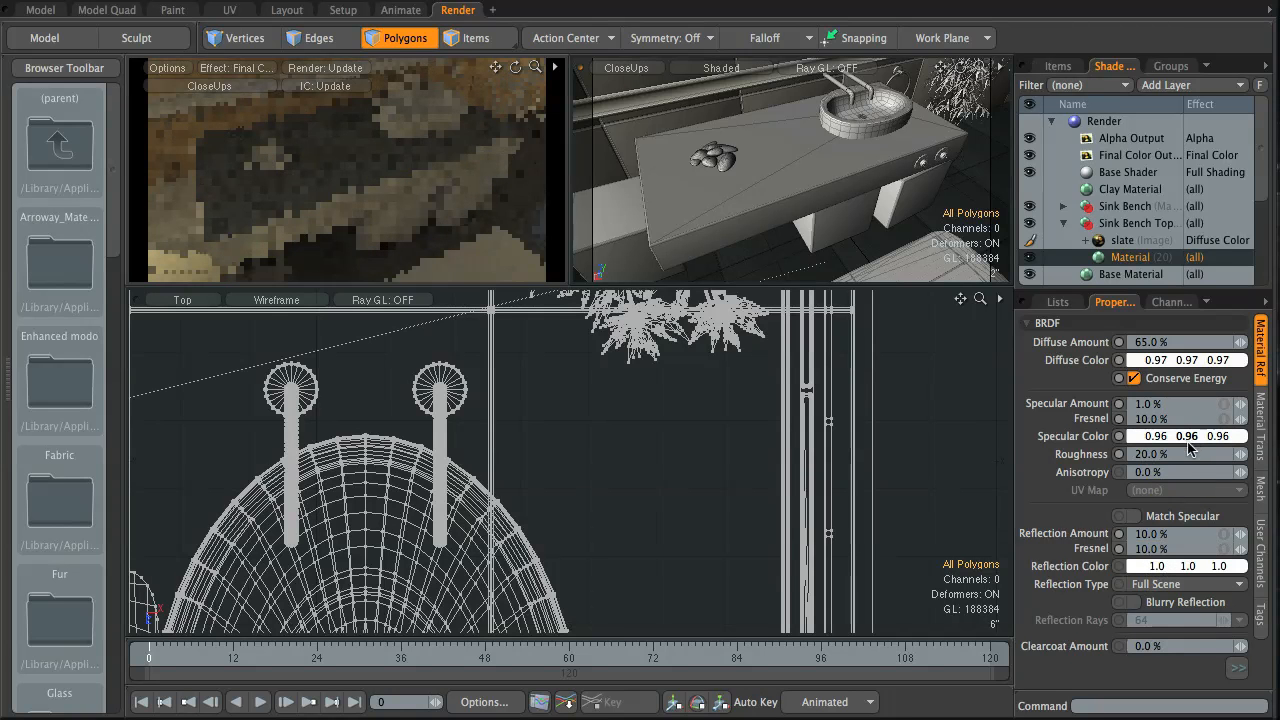
pyautogui.click(1170, 567)
pyautogui.moveTo(1184, 608); pyautogui.dragTo(1178, 611)
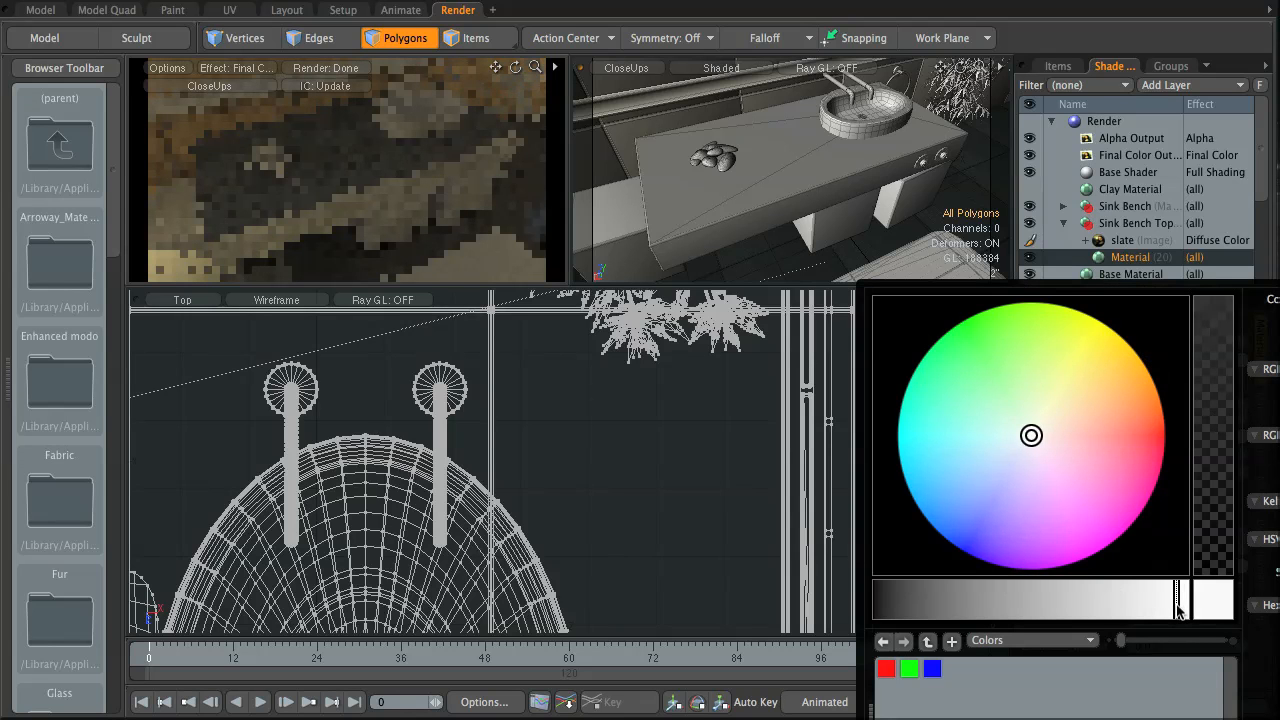
pyautogui.click(722, 442)
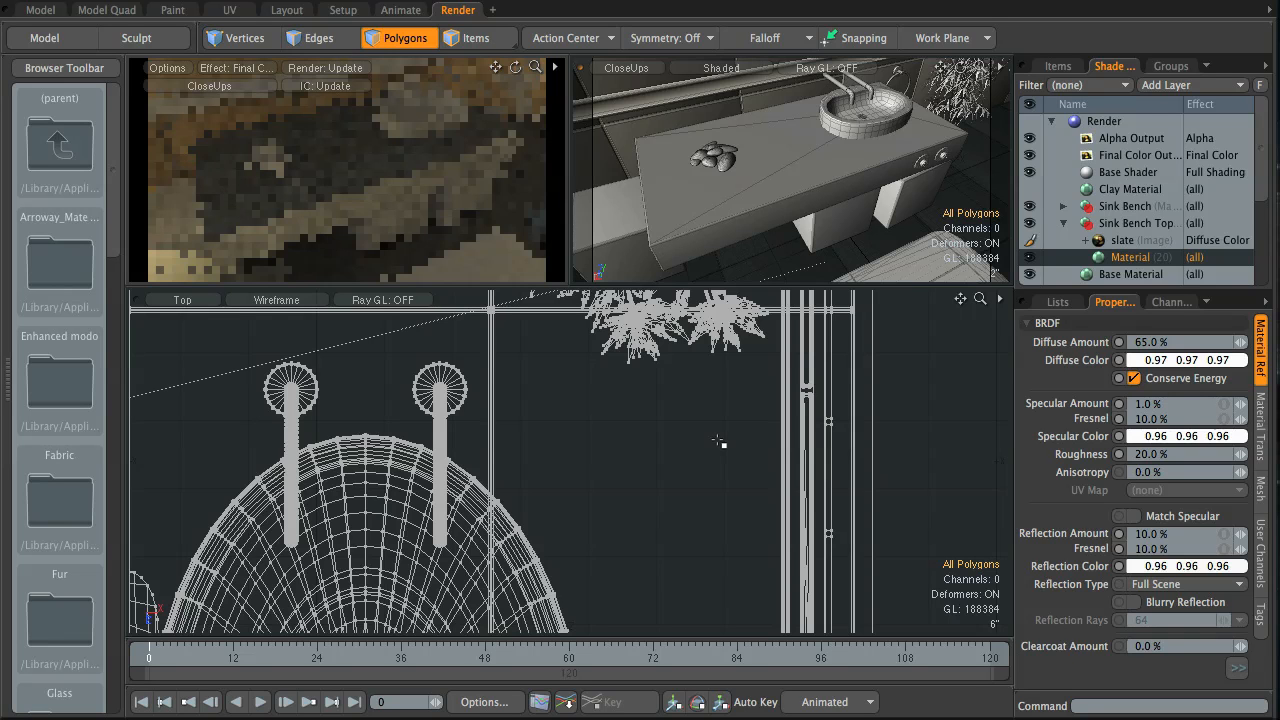
# - Open the bench top material's additional properties containing the Surface Normal settings
pyautogui.click(1237, 667)
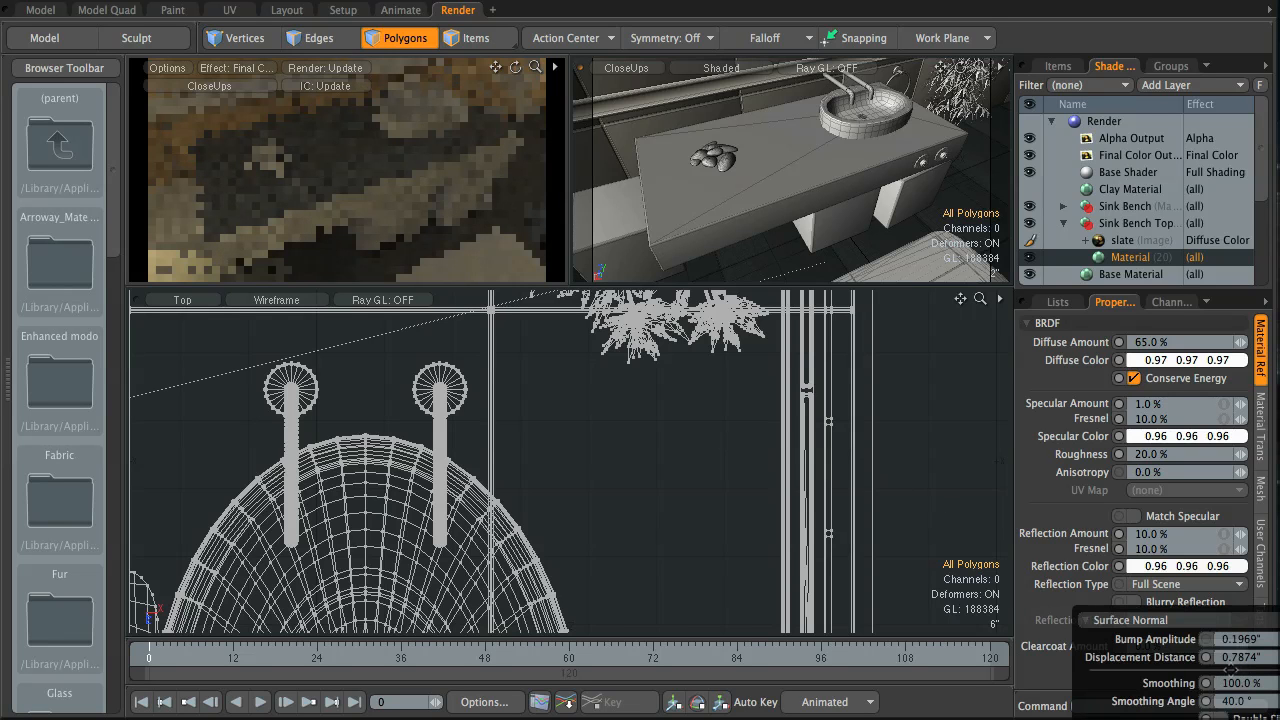